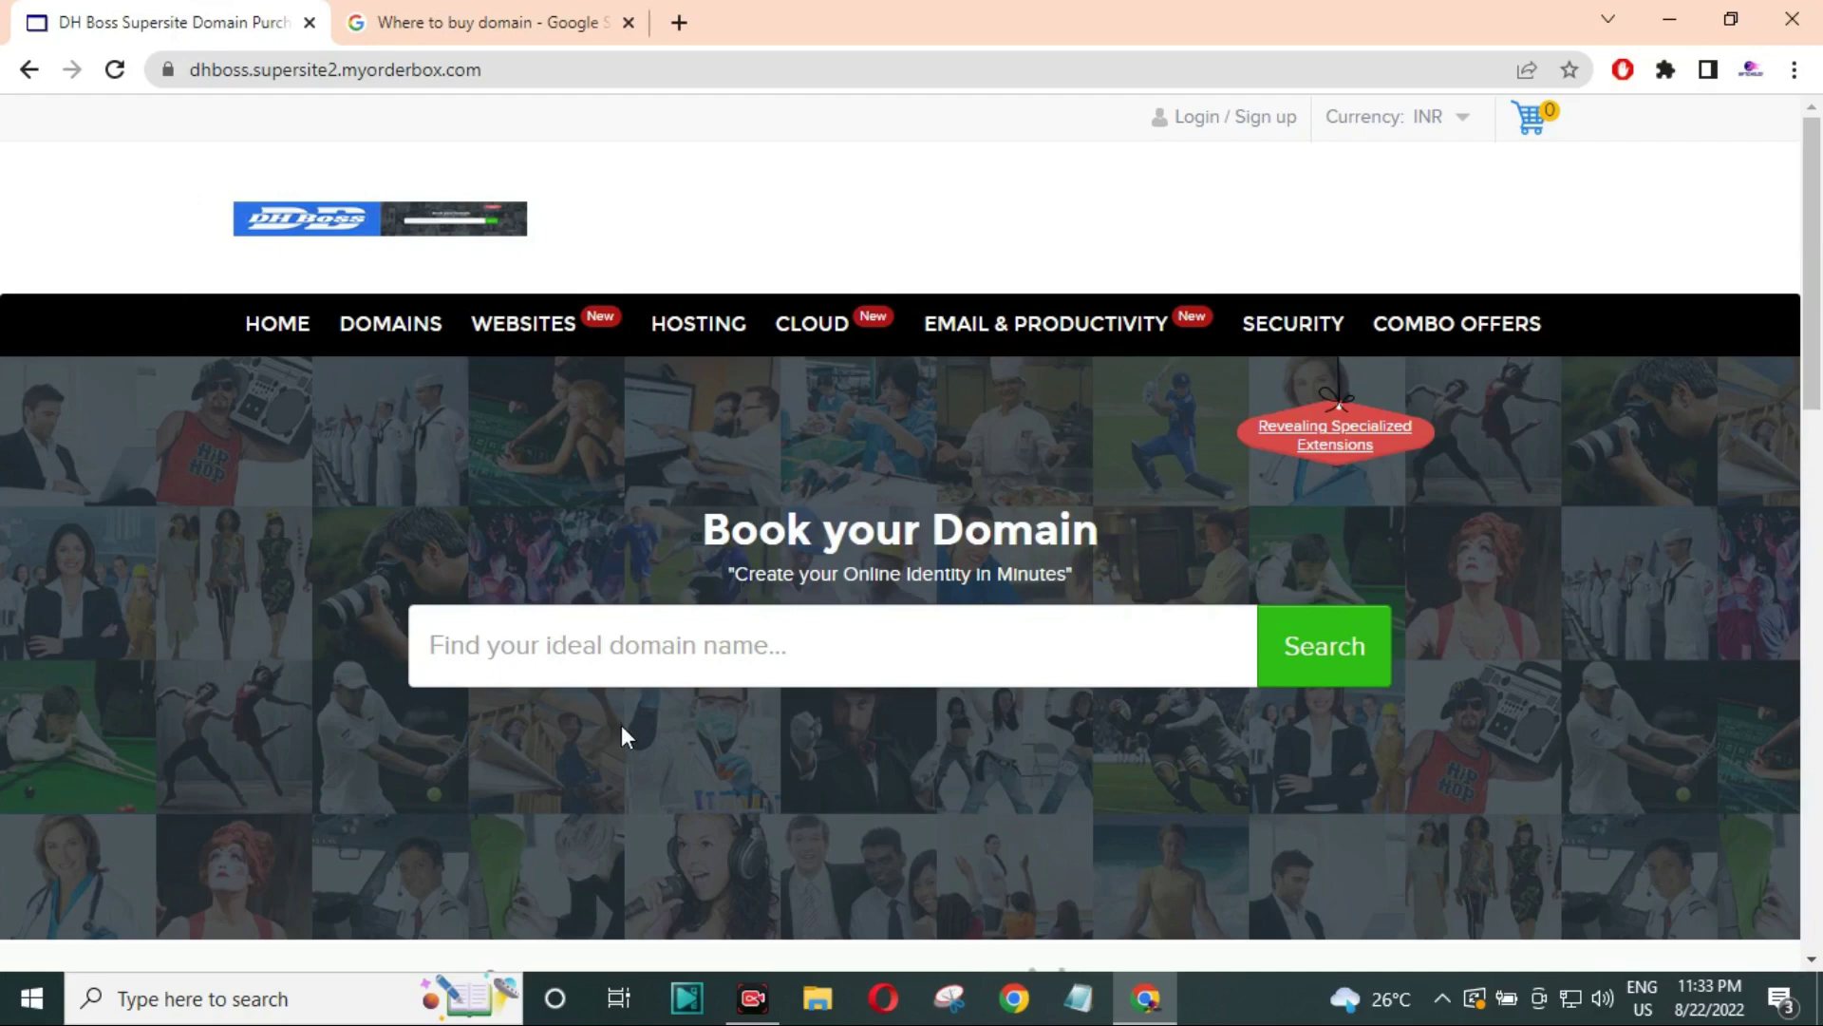
Step: Search the DH Boss site for the domain name "codinghelp"
click(516, 20)
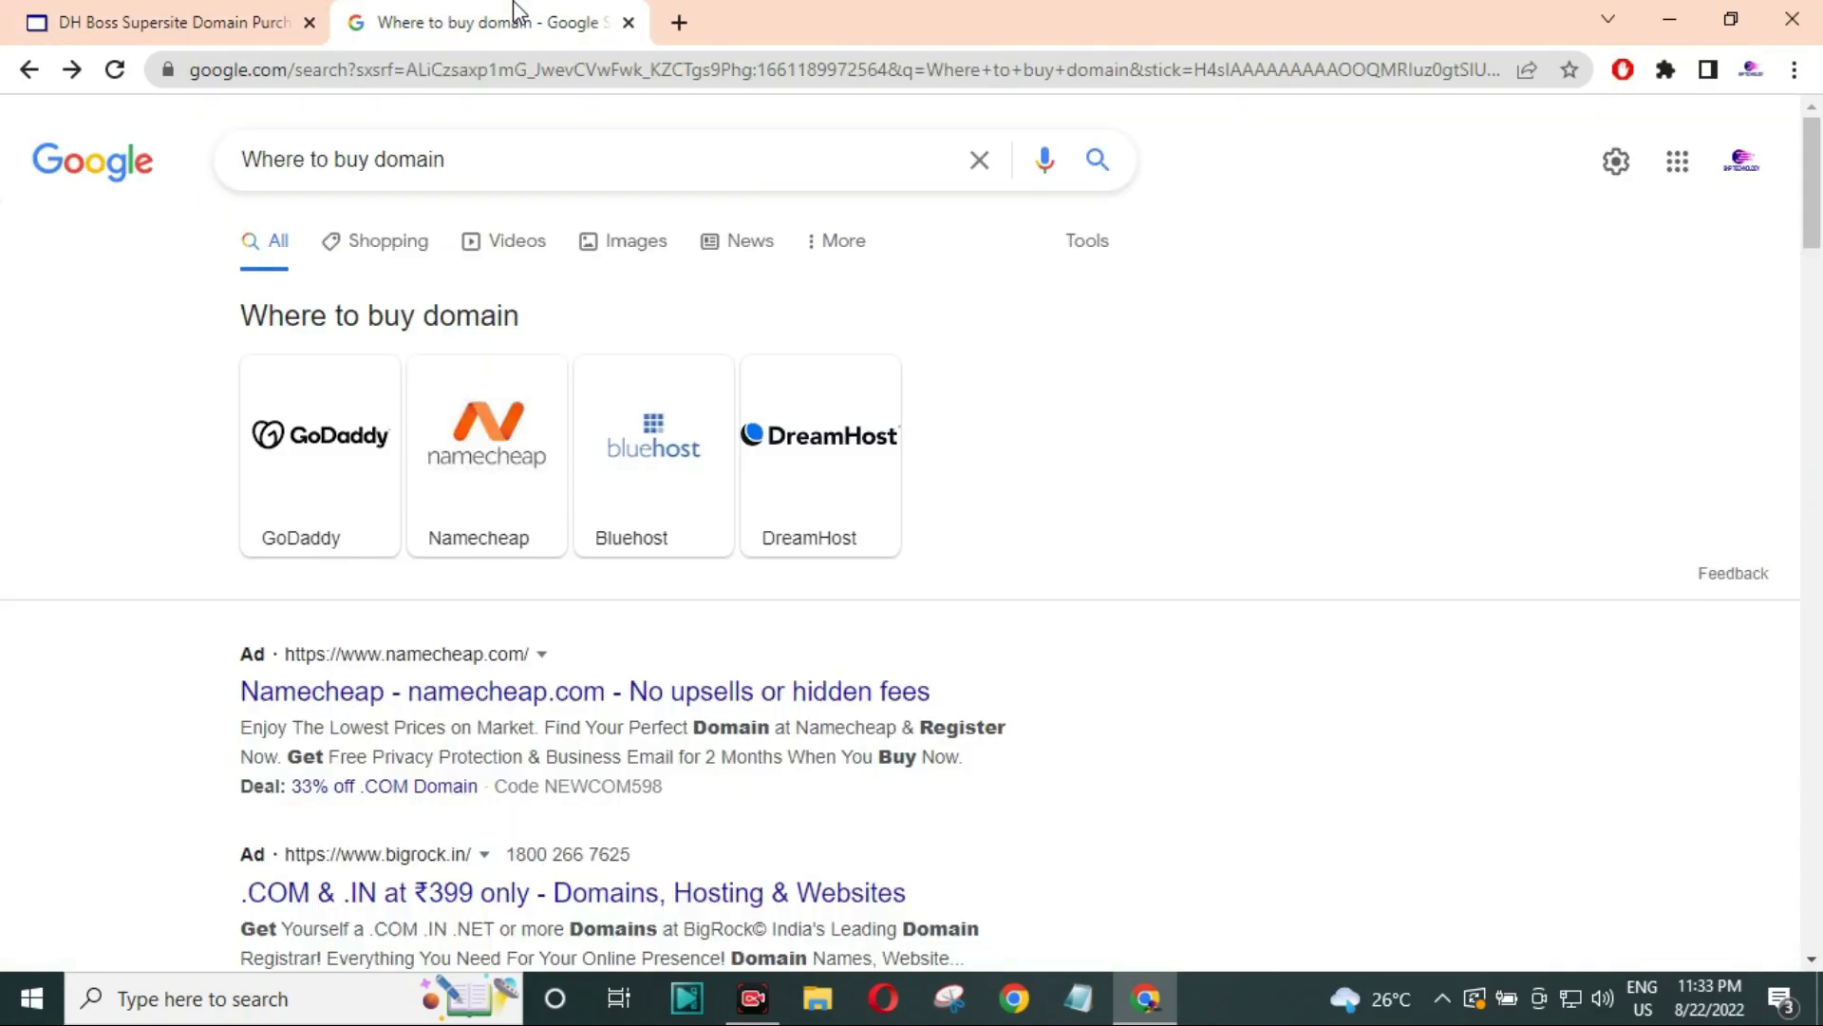
click(111, 12)
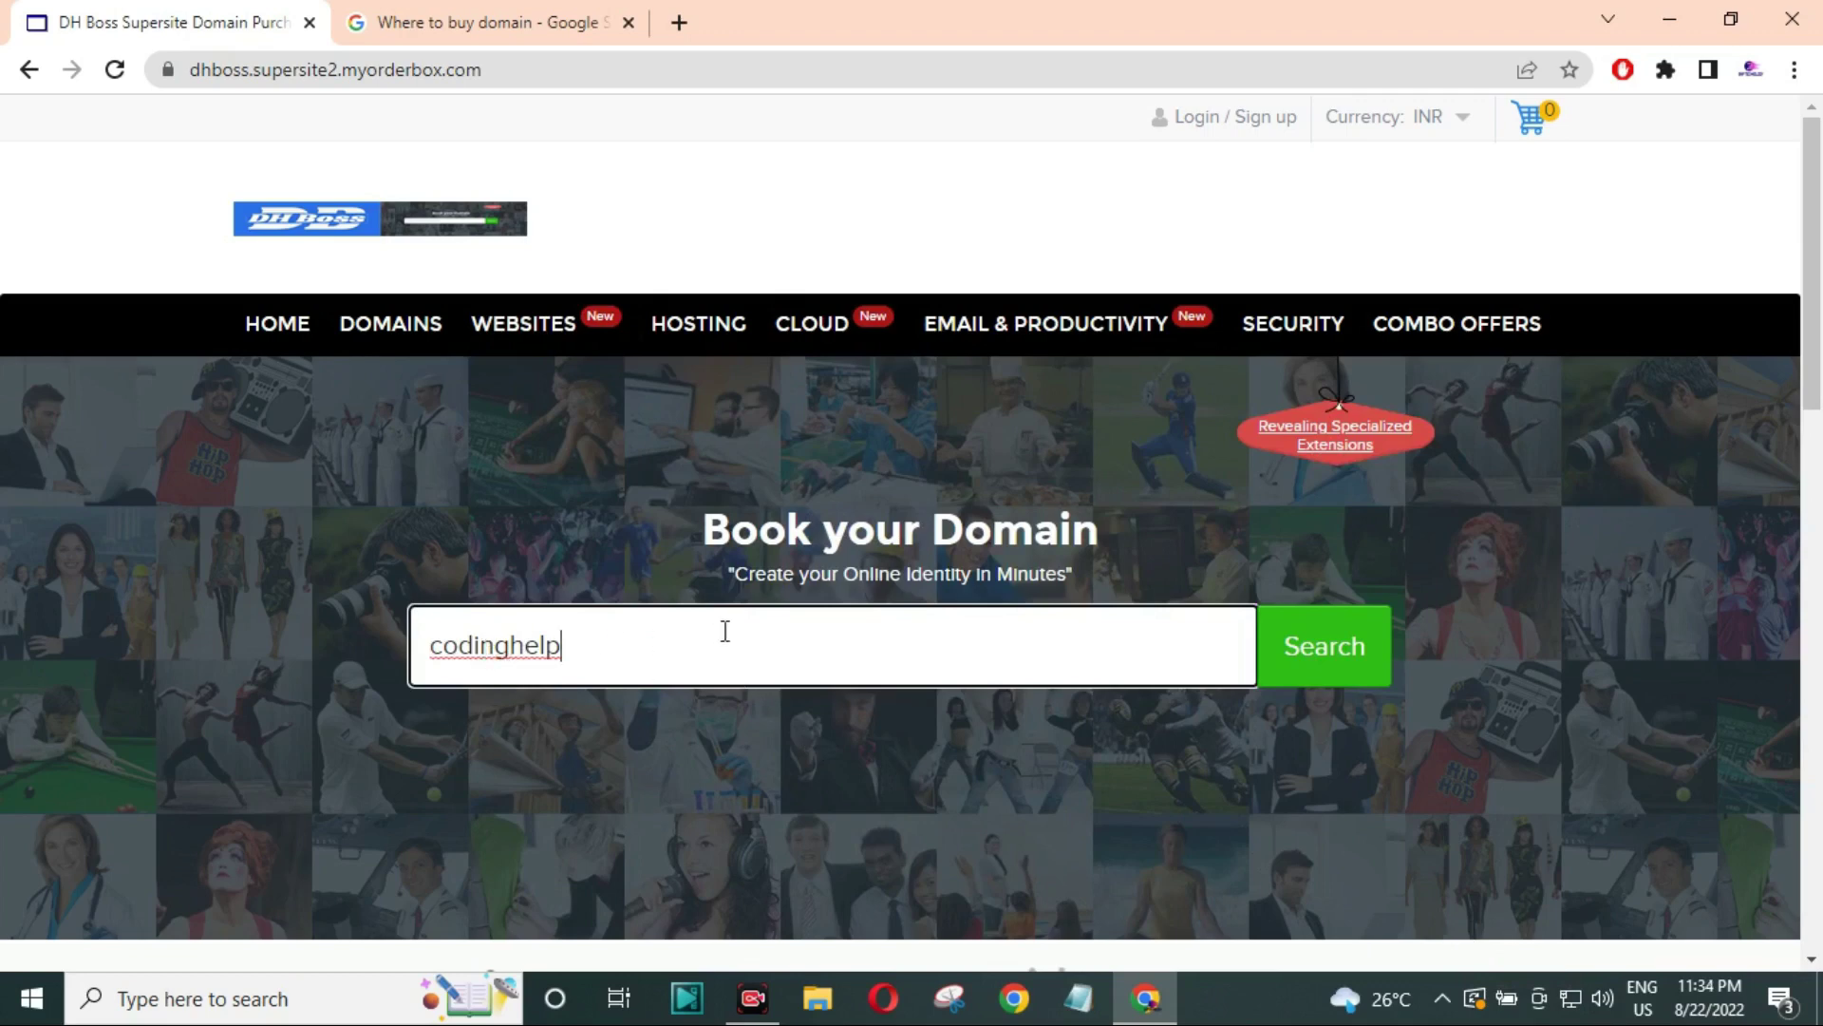
click(1334, 649)
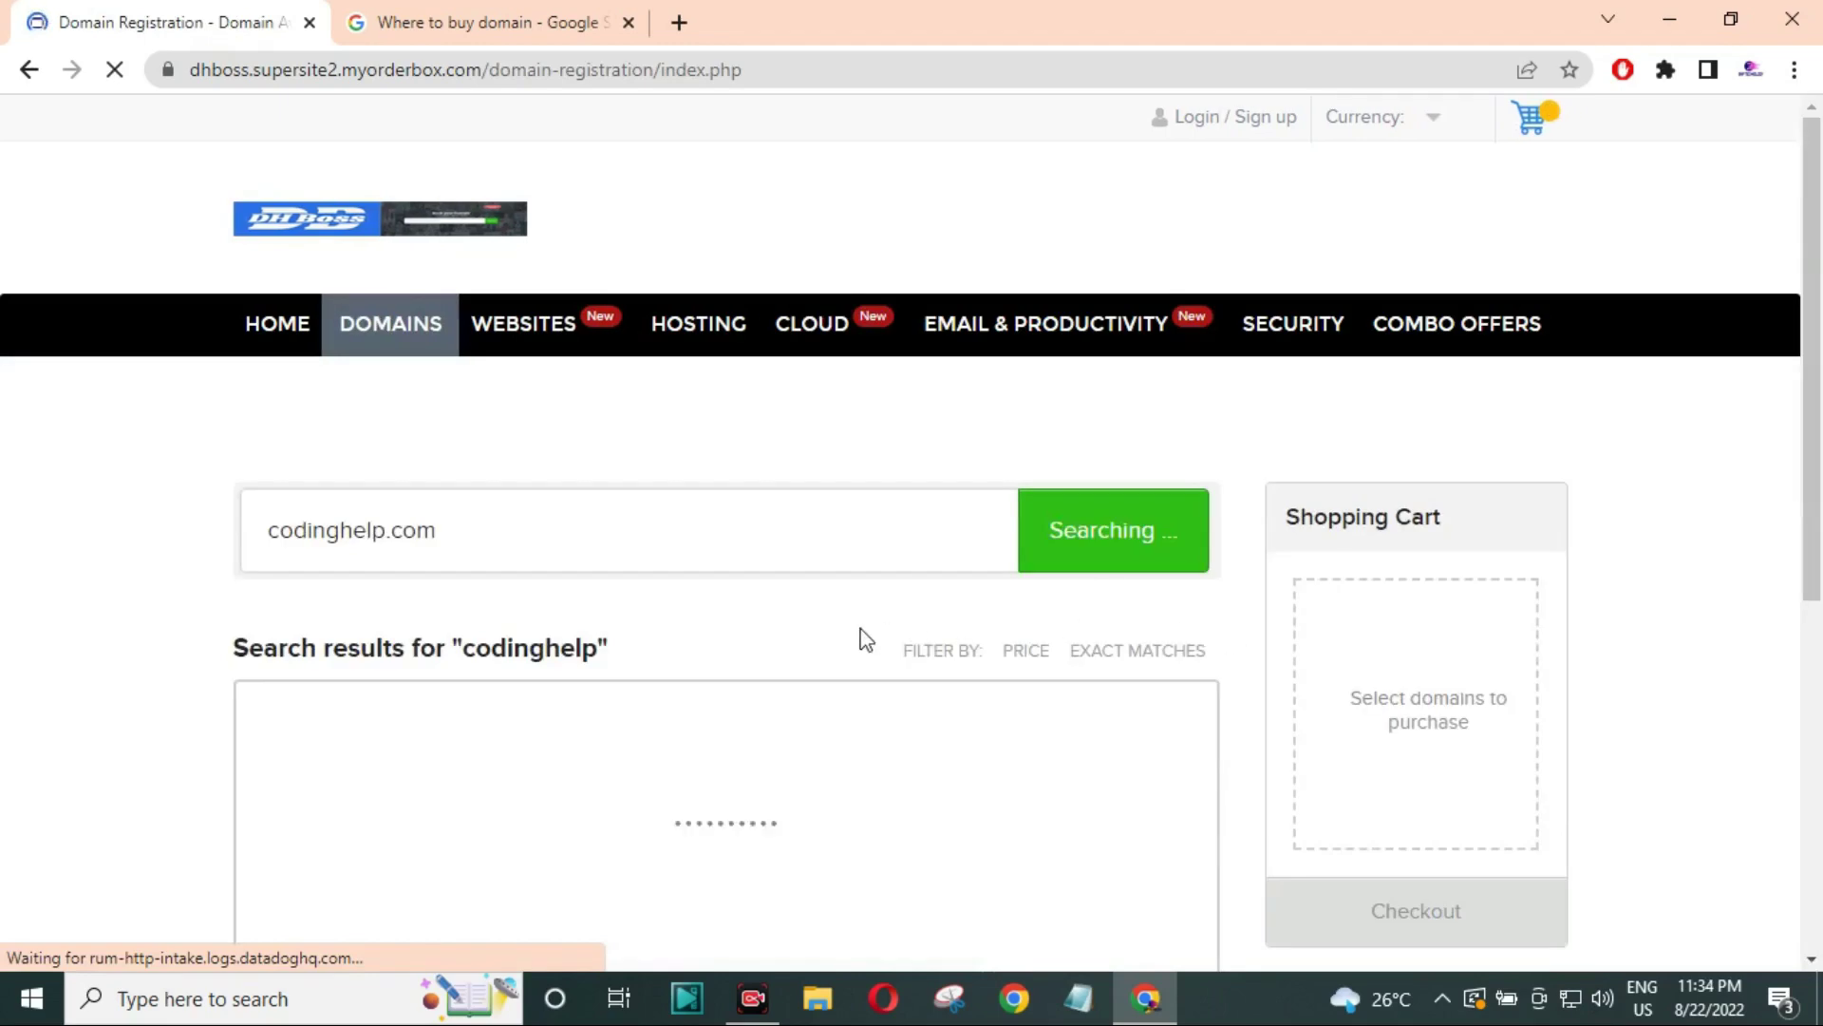
Step: Examine the availability of codinghelp.com and the list of other matching domains offered
scroll(866, 639, down, 2)
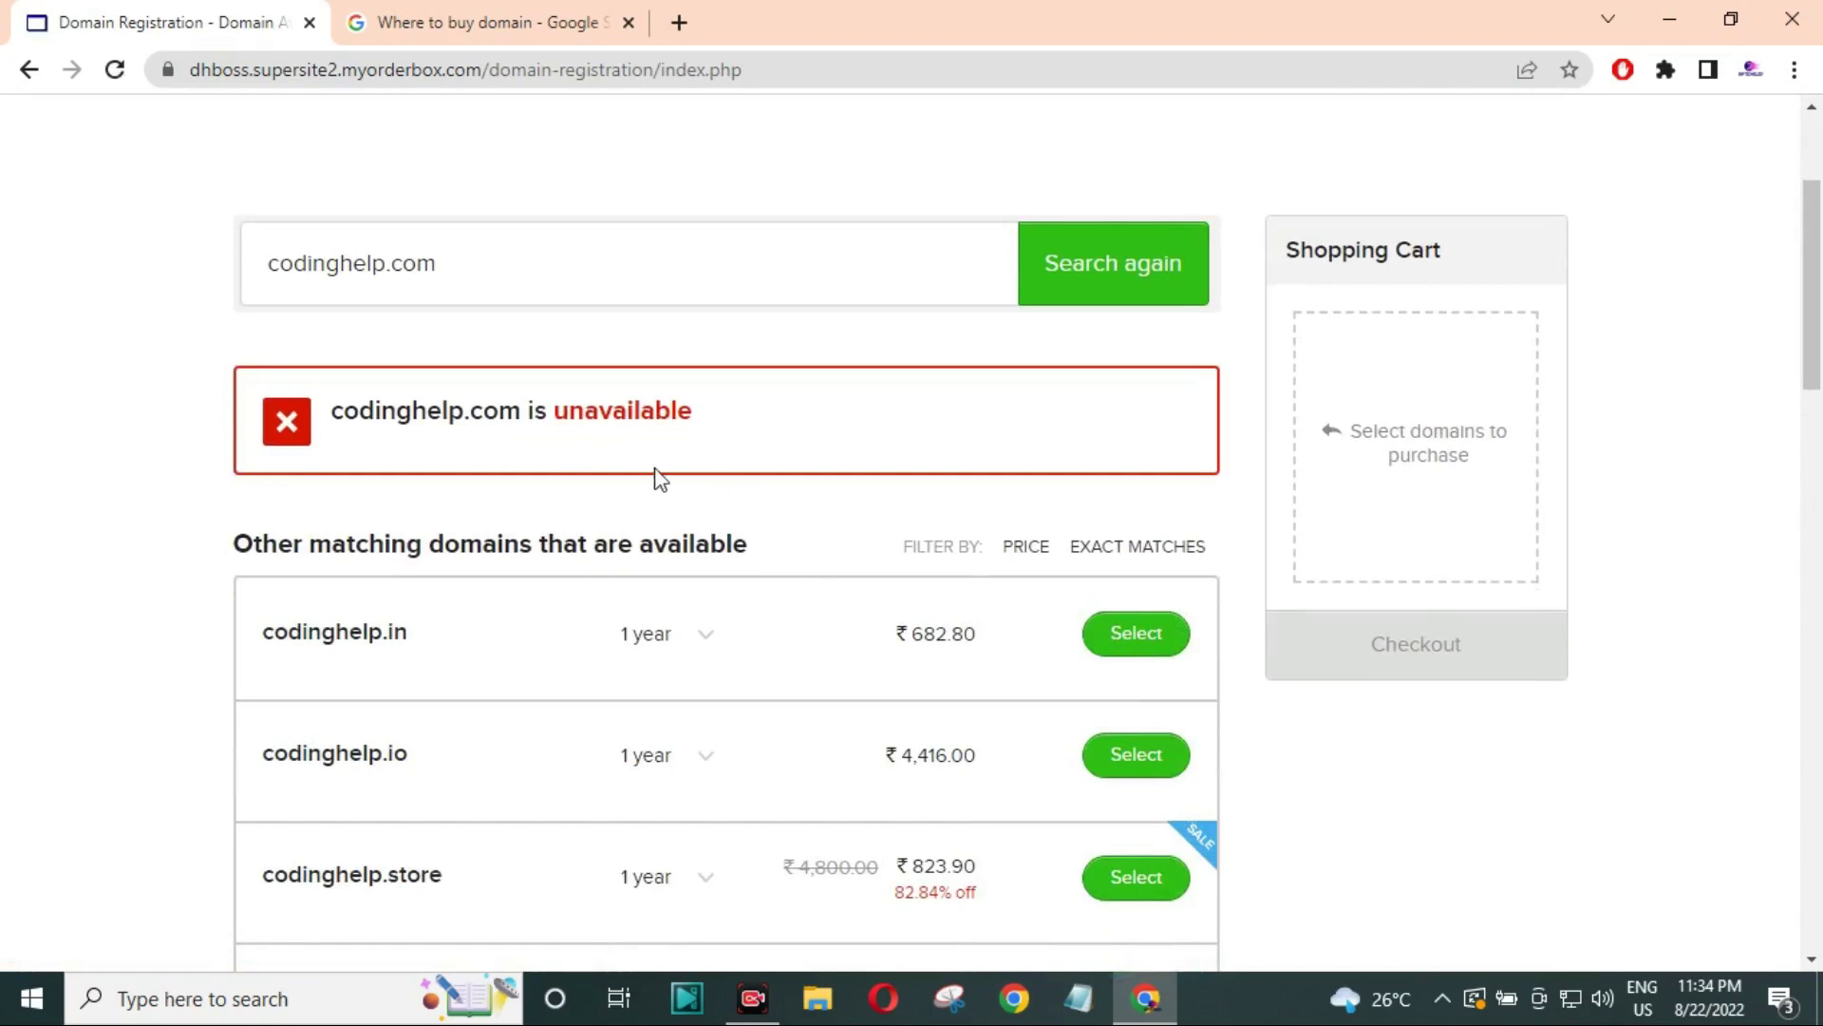
drag(554, 410, 733, 411)
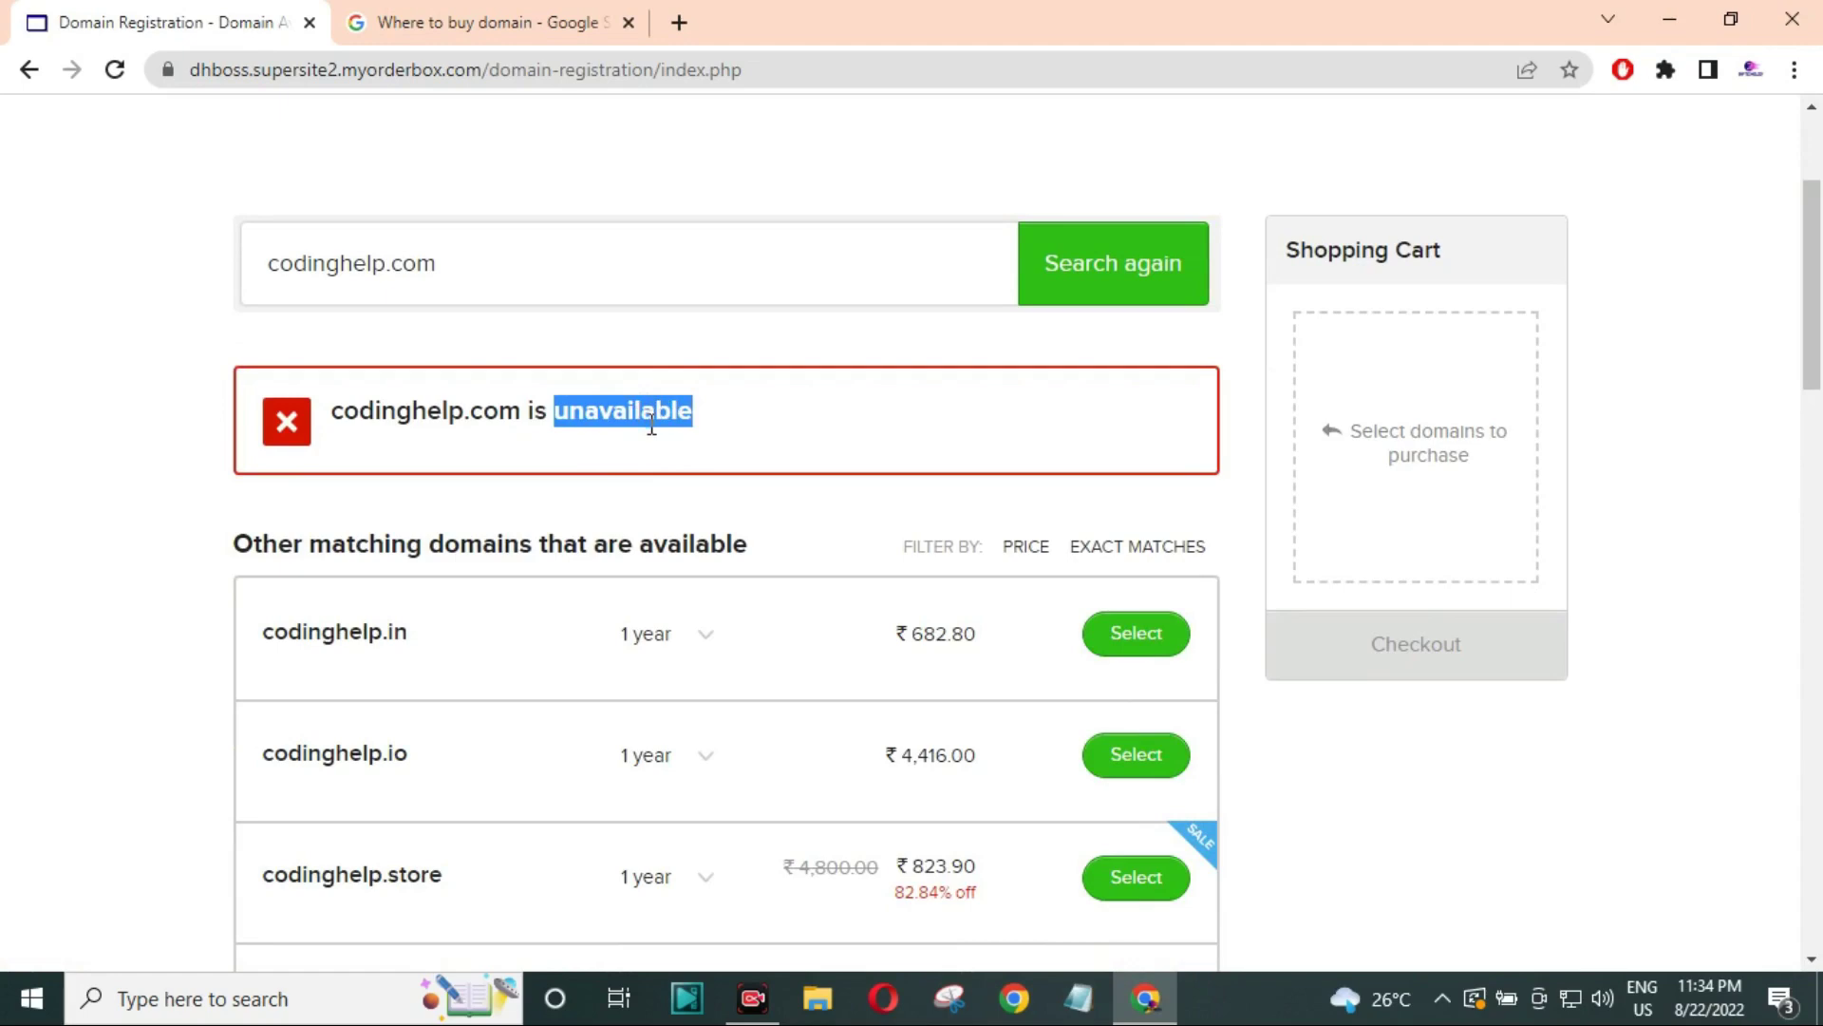
scroll(651, 426, down, 3)
drag(190, 266, 744, 266)
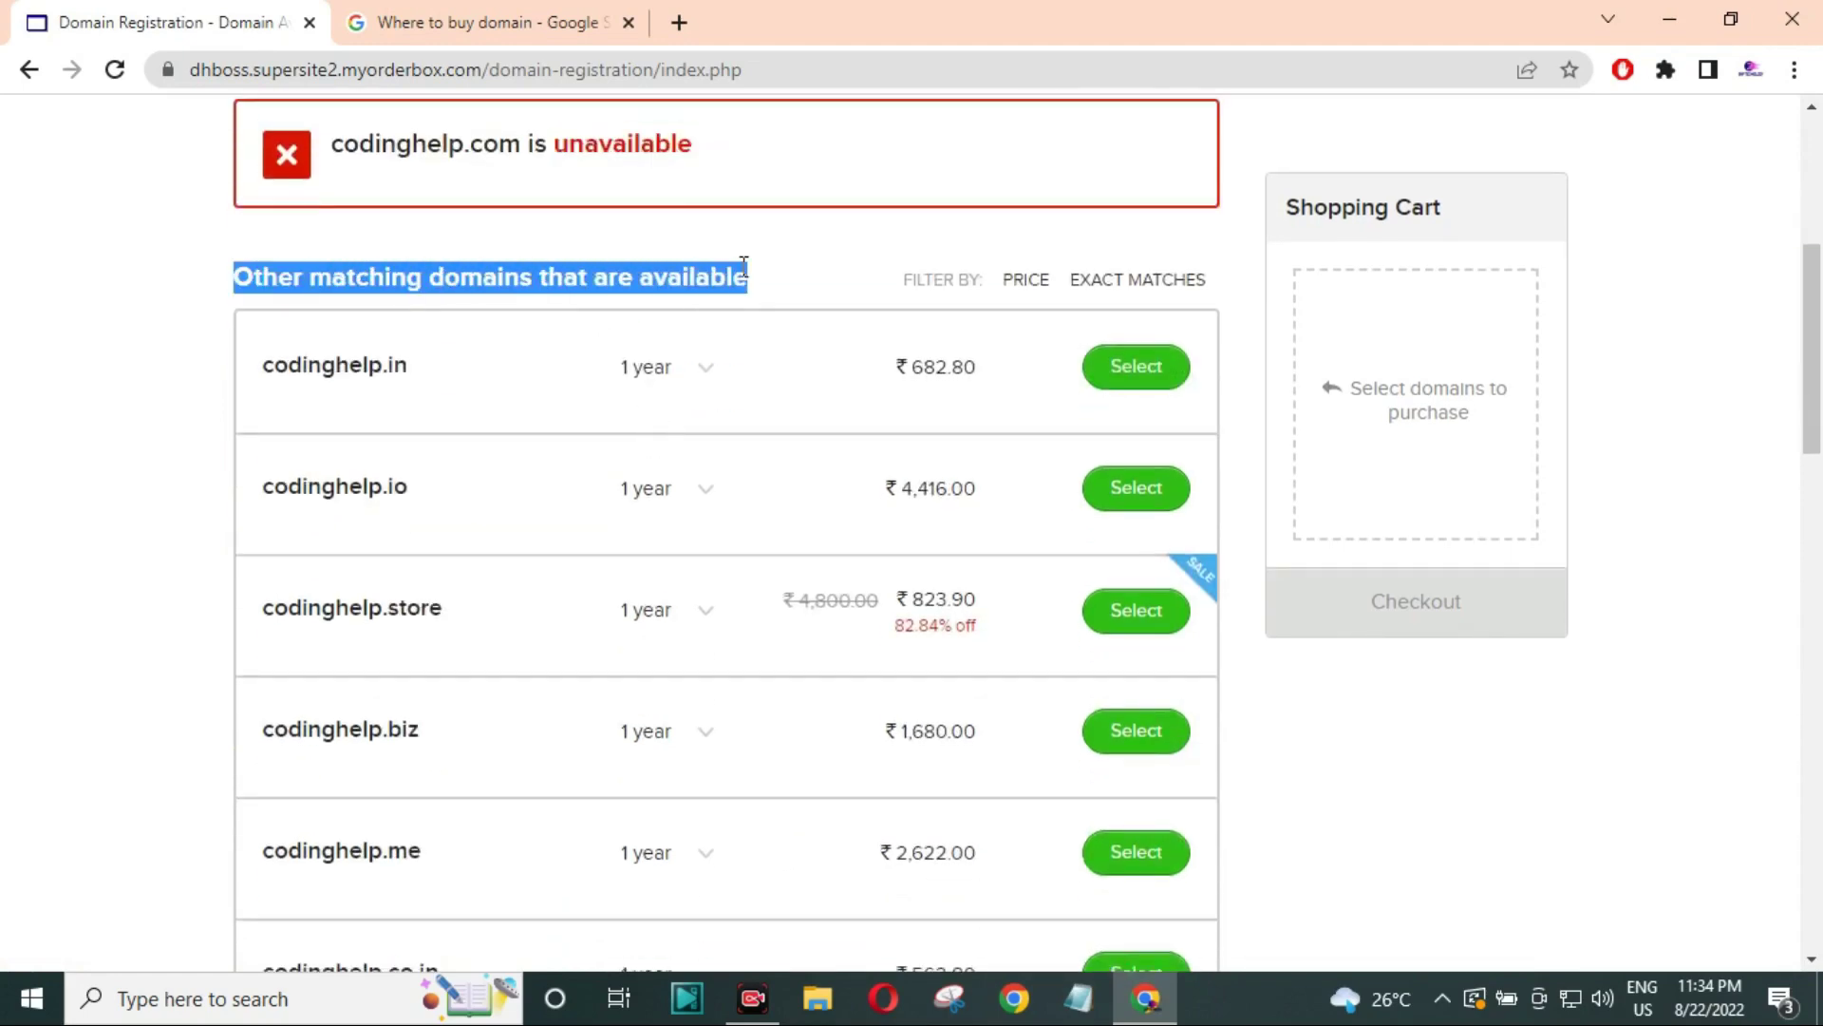
scroll(749, 672, down, 15)
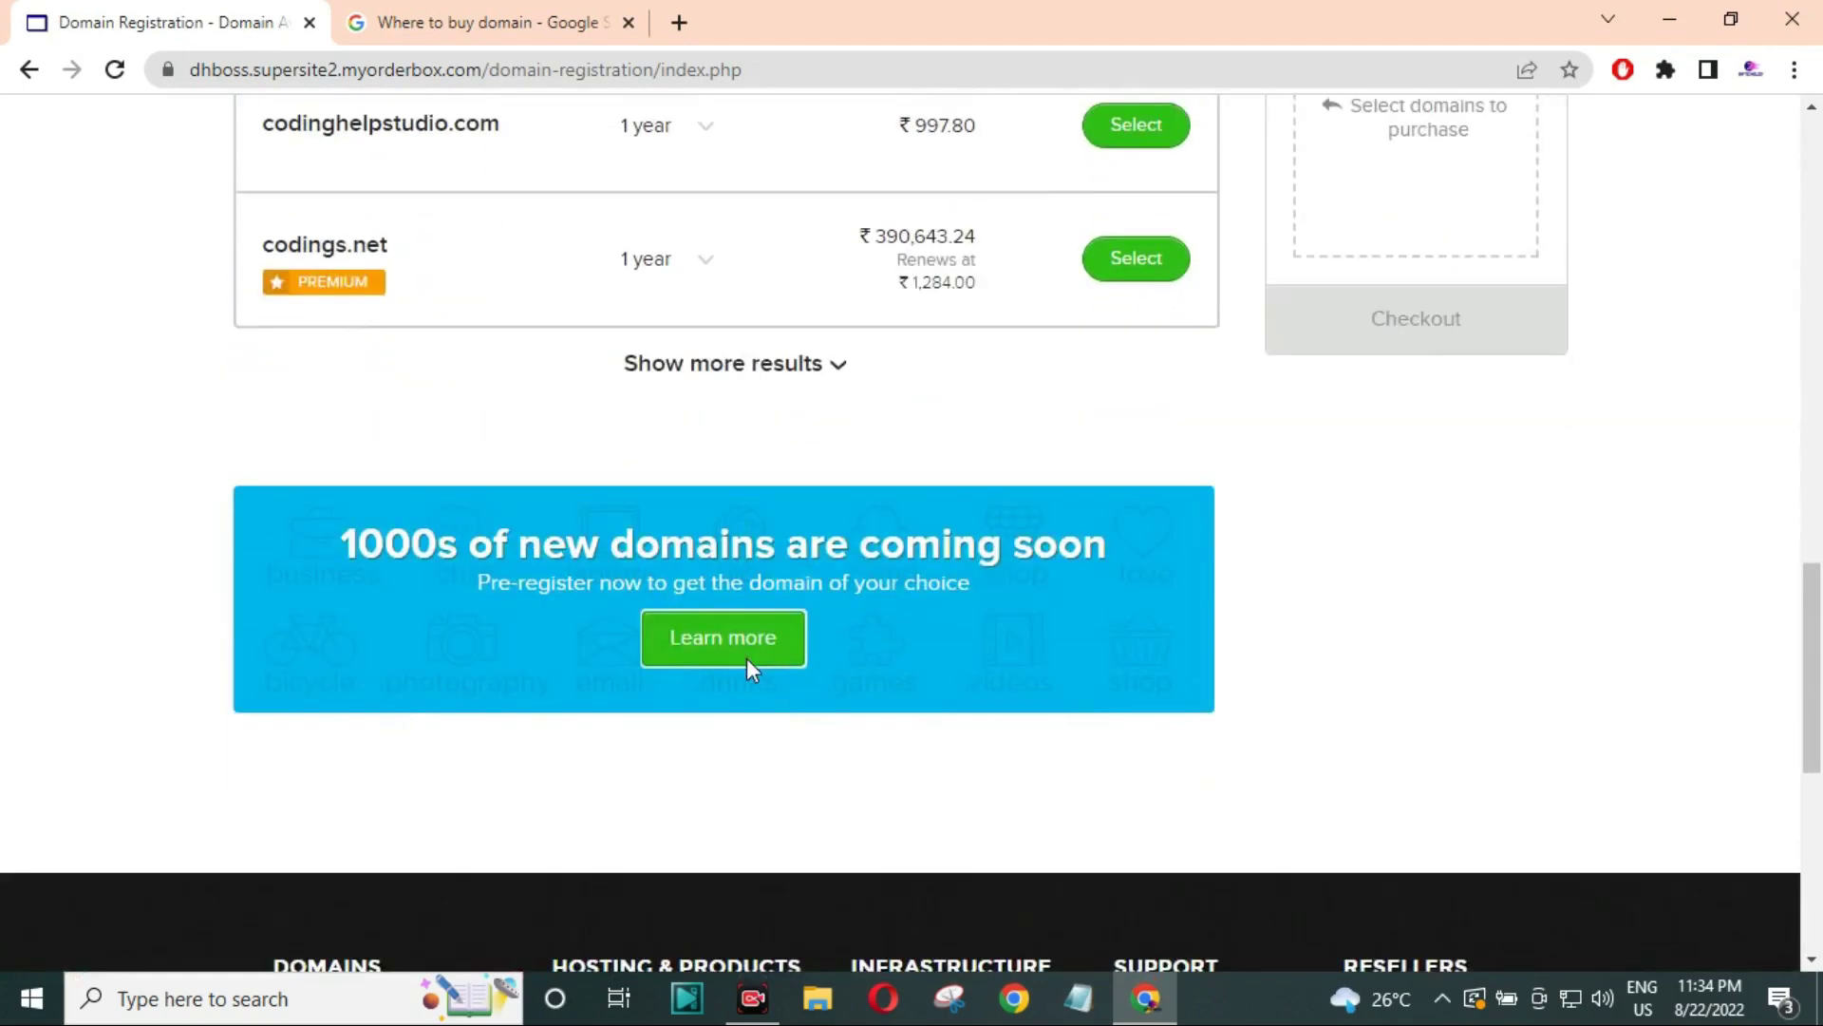
scroll(750, 668, up, 8)
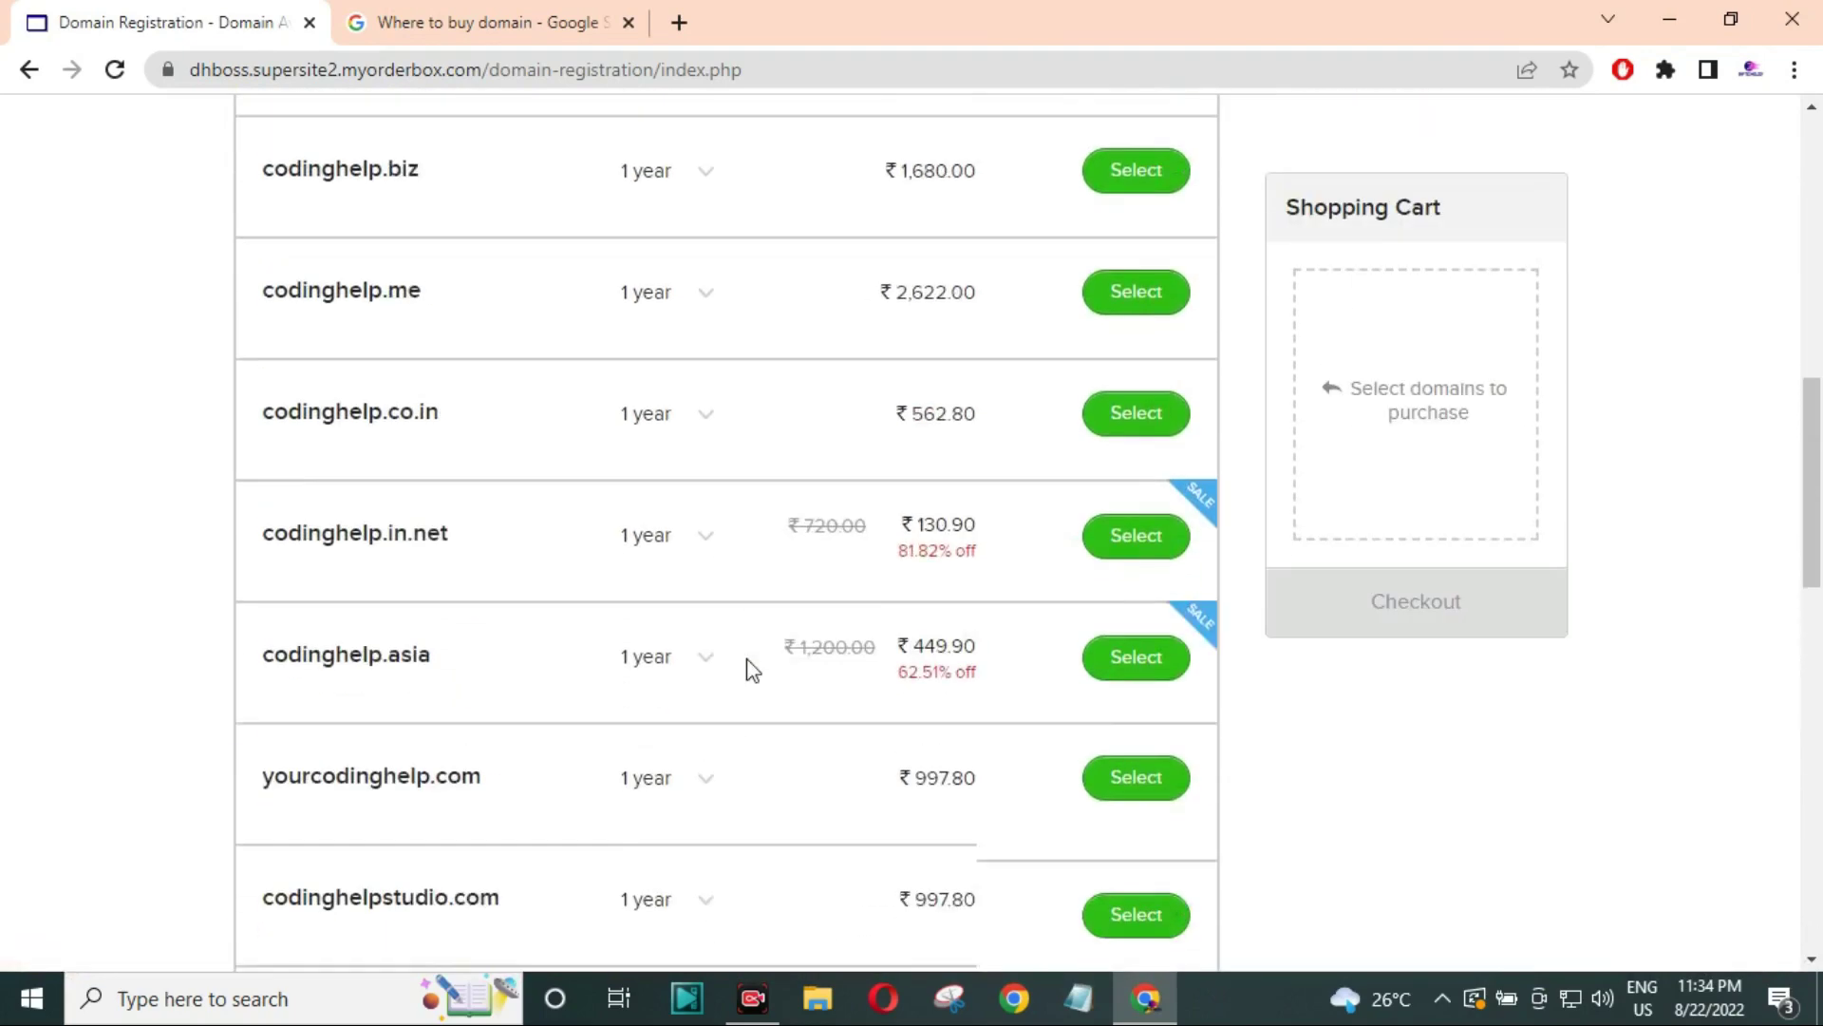
scroll(747, 665, down, 4)
Step: Examine the premium domain codings.net, including its purchase and renewal prices and the explanation of premium domains
mouse_move(332, 688)
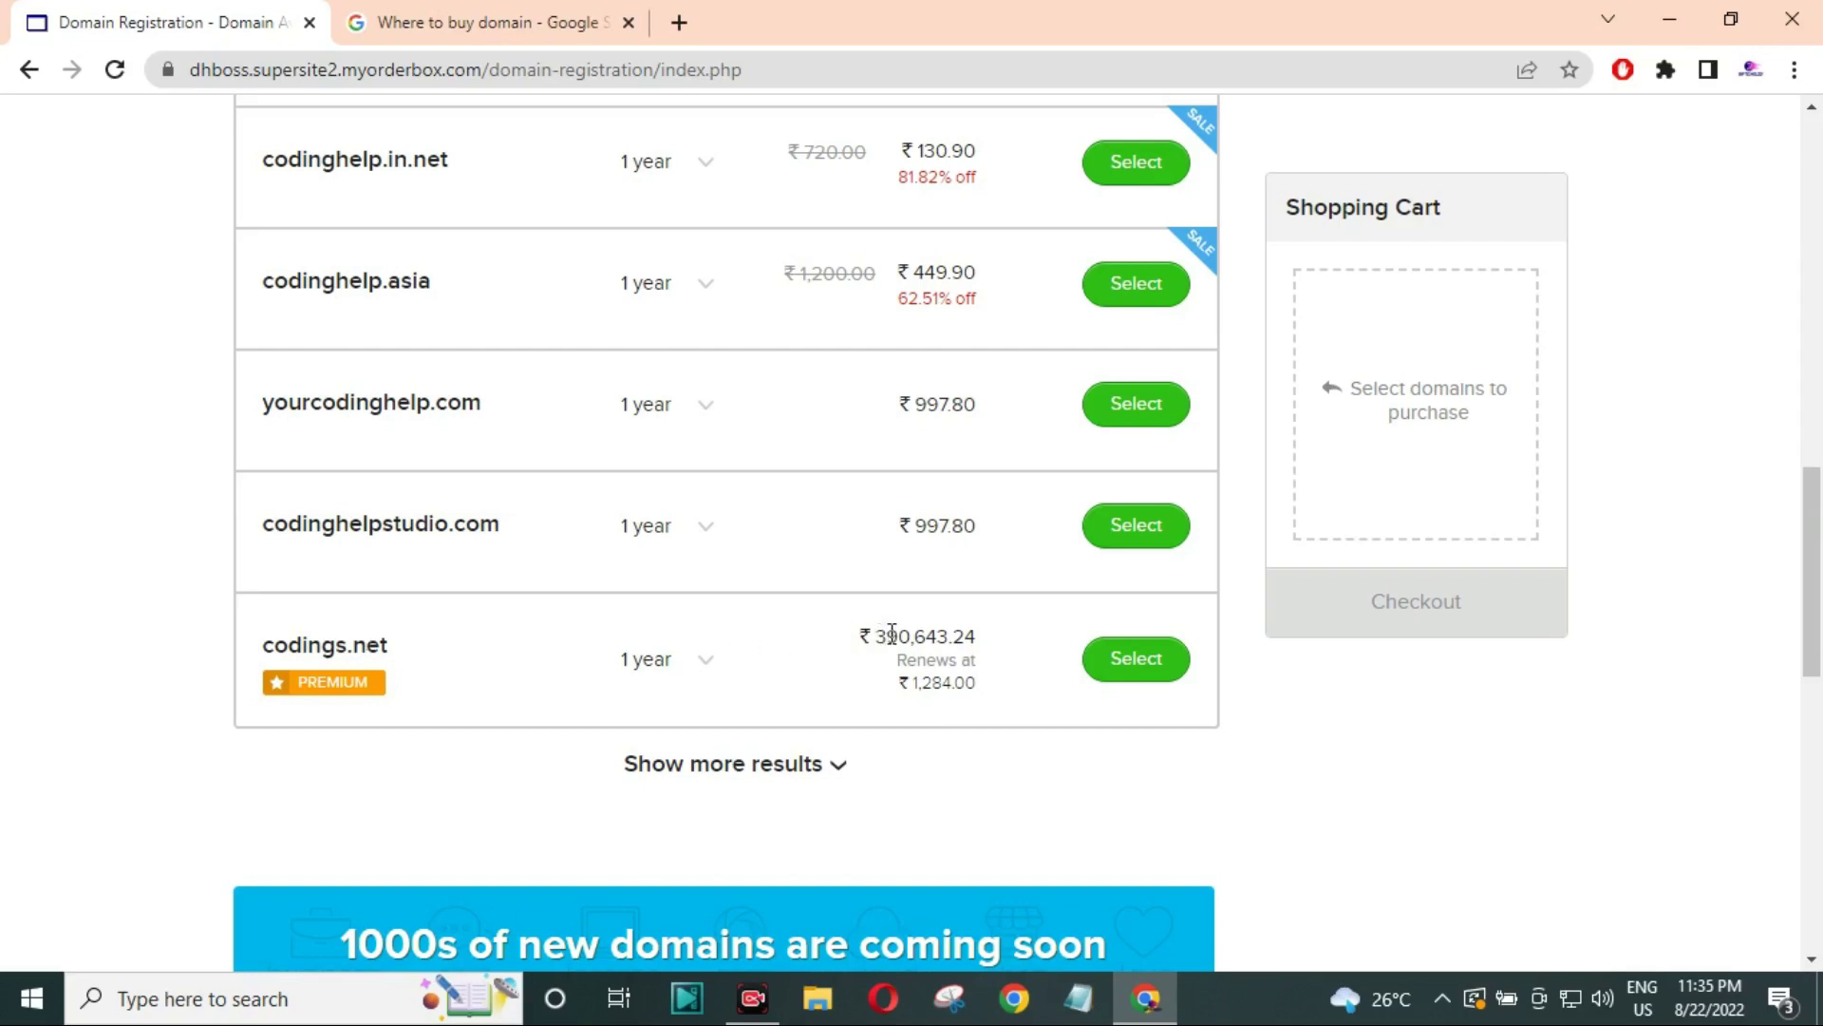
drag(876, 634, 1005, 639)
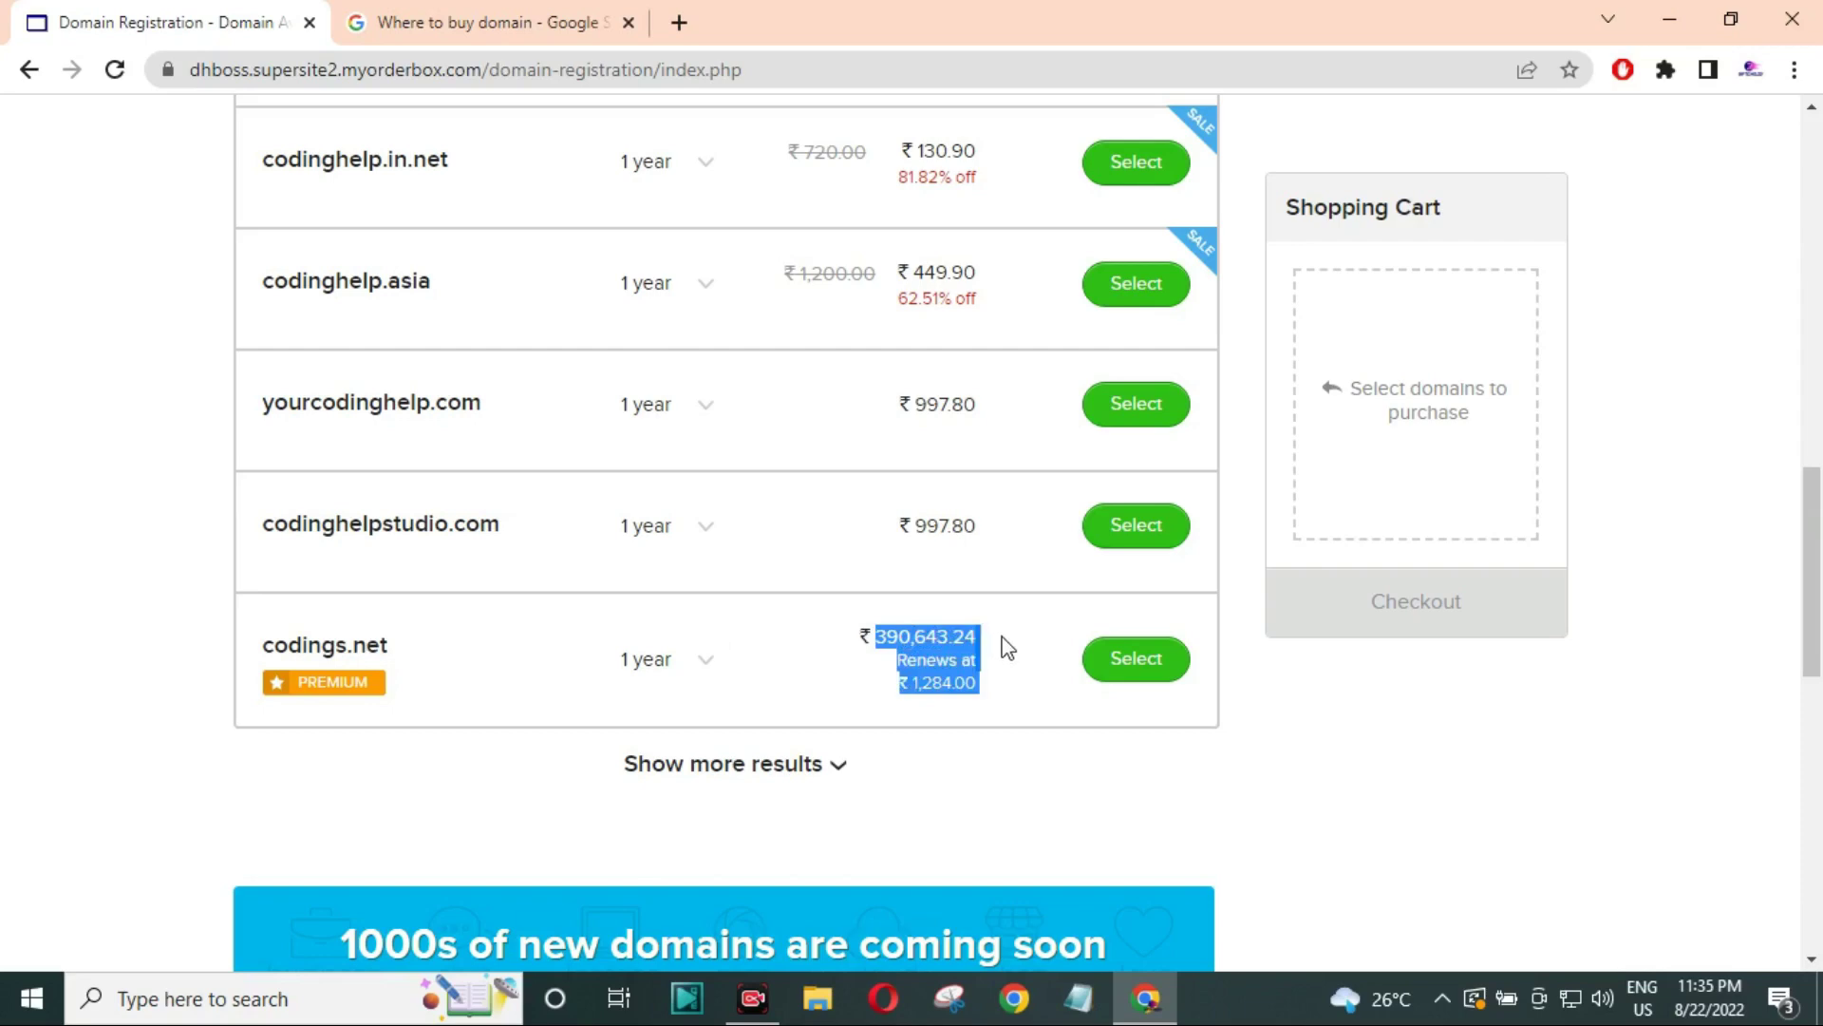
double_click(313, 646)
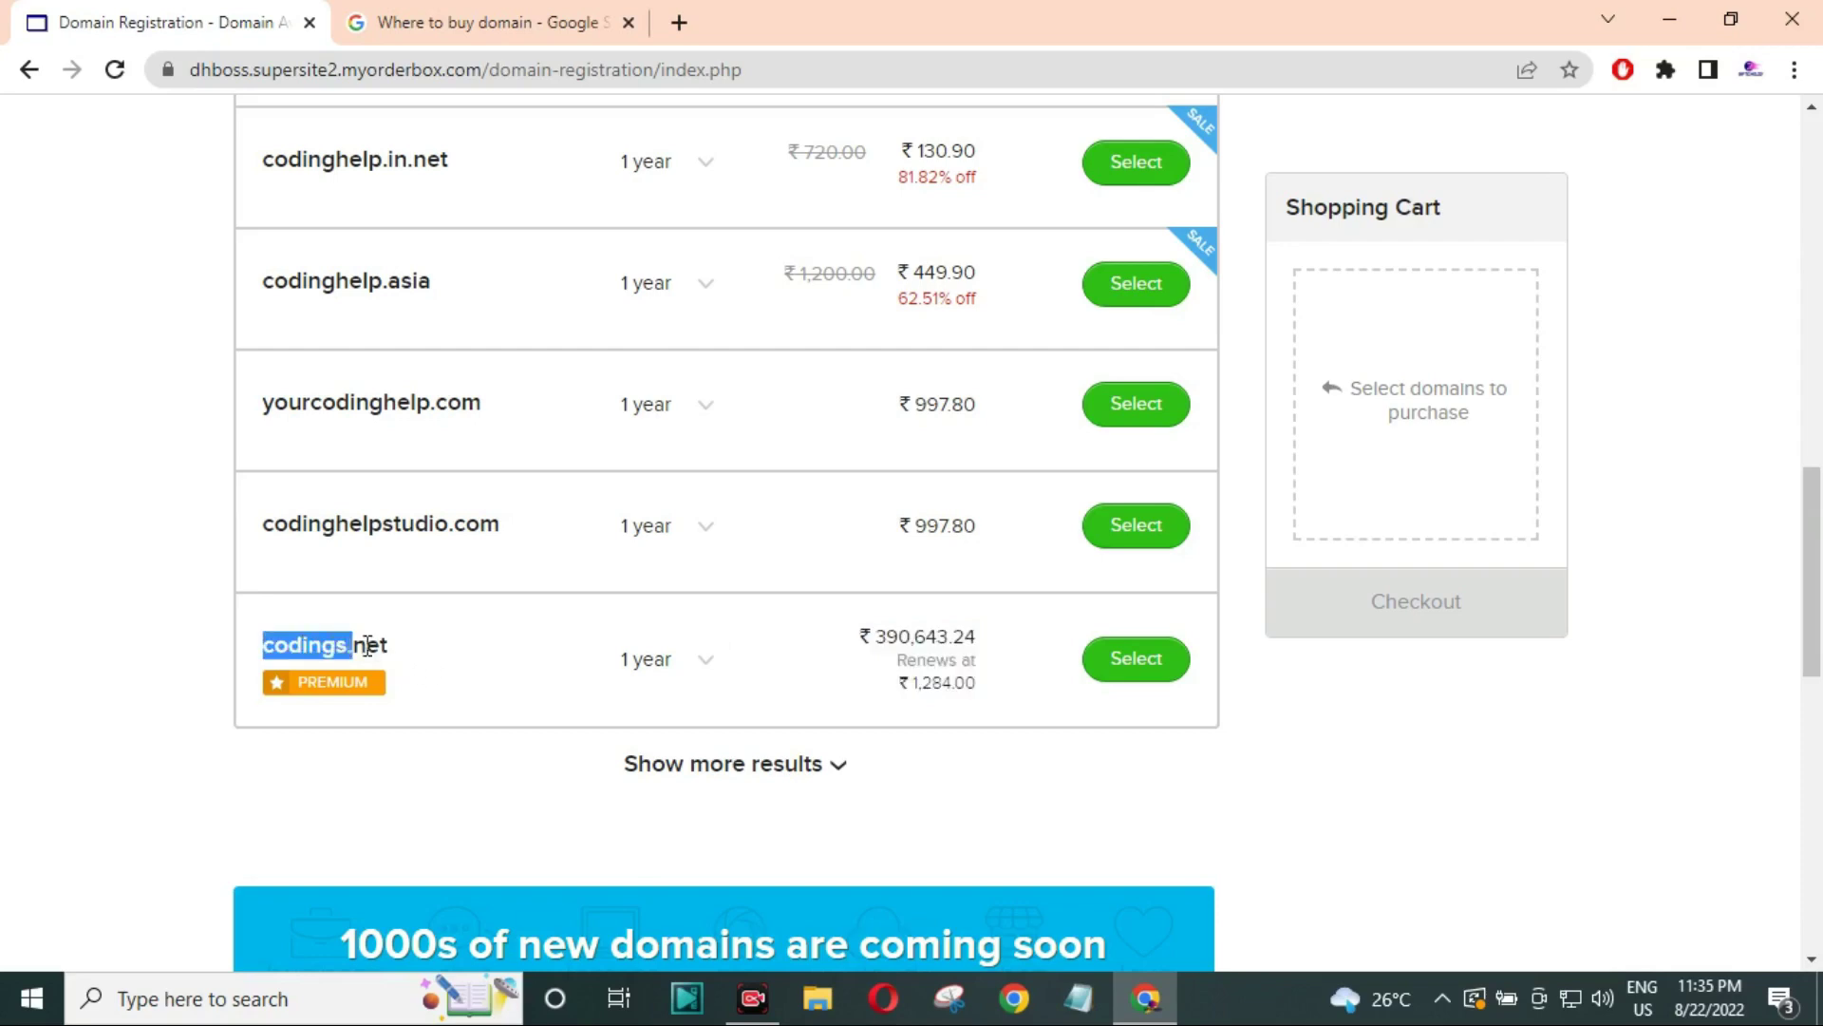
drag(313, 646, 385, 645)
mouse_move(353, 698)
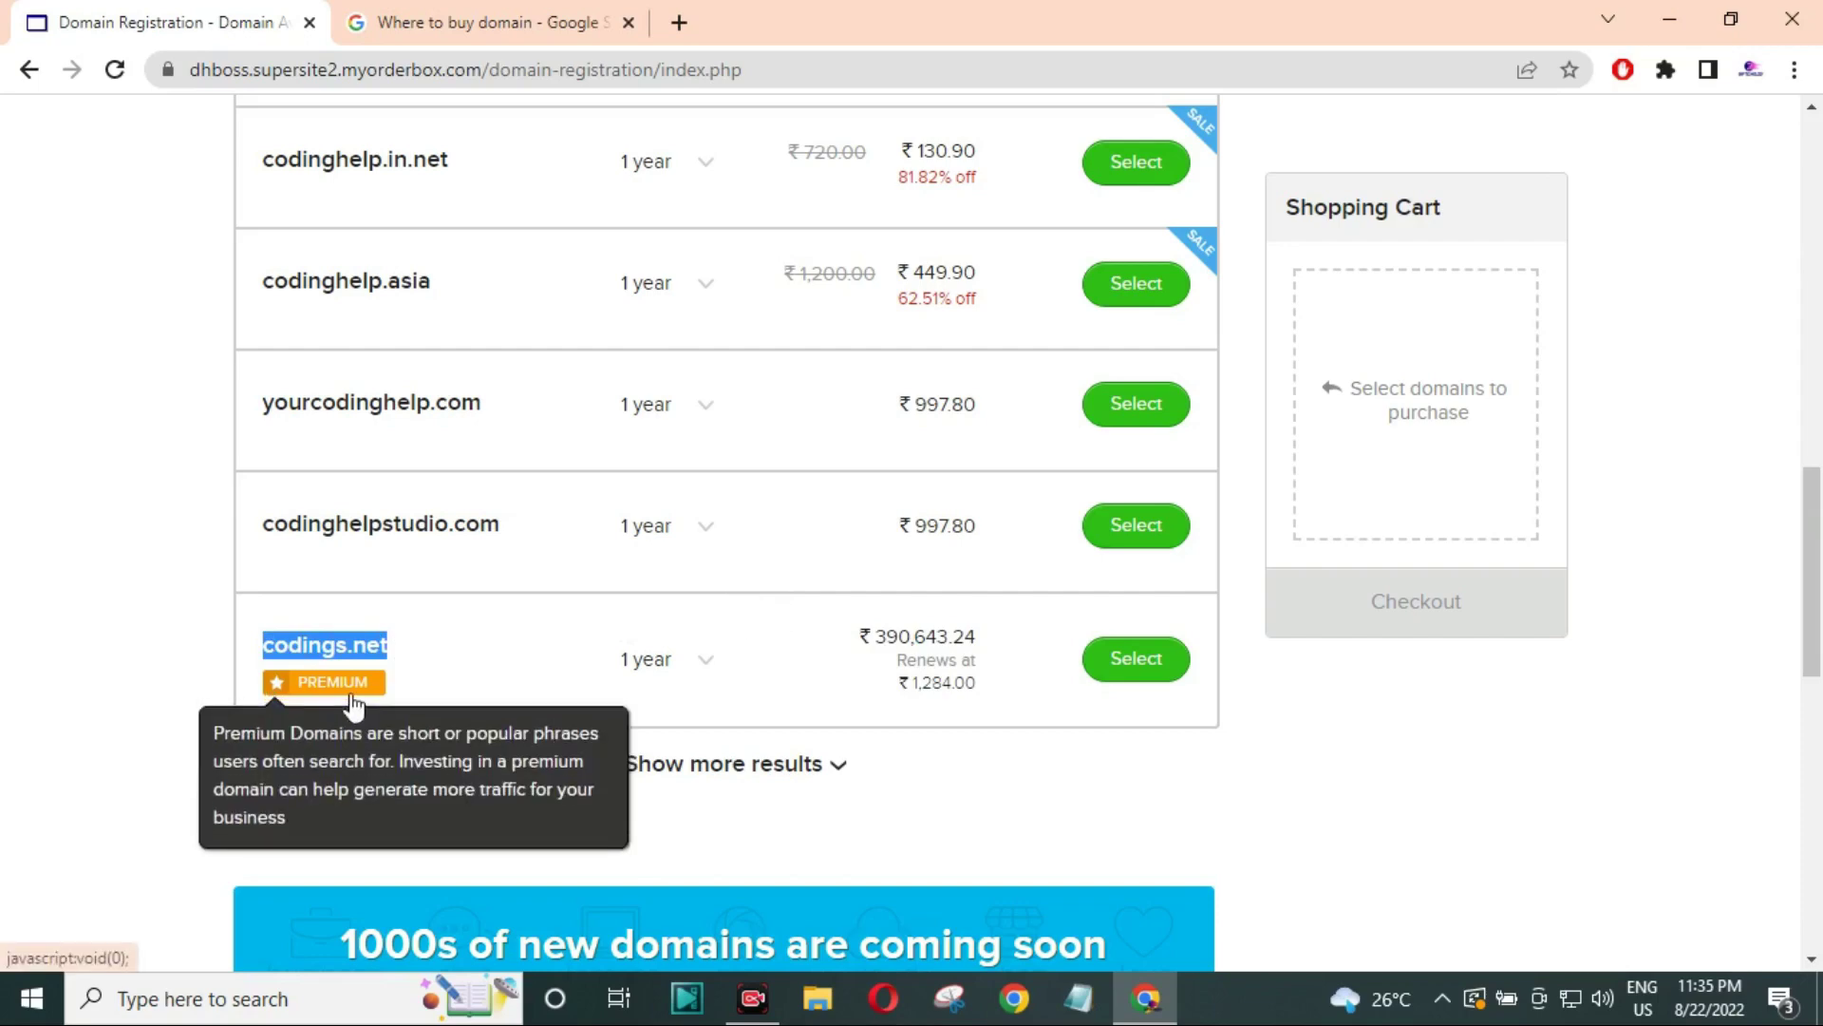
drag(871, 635, 986, 700)
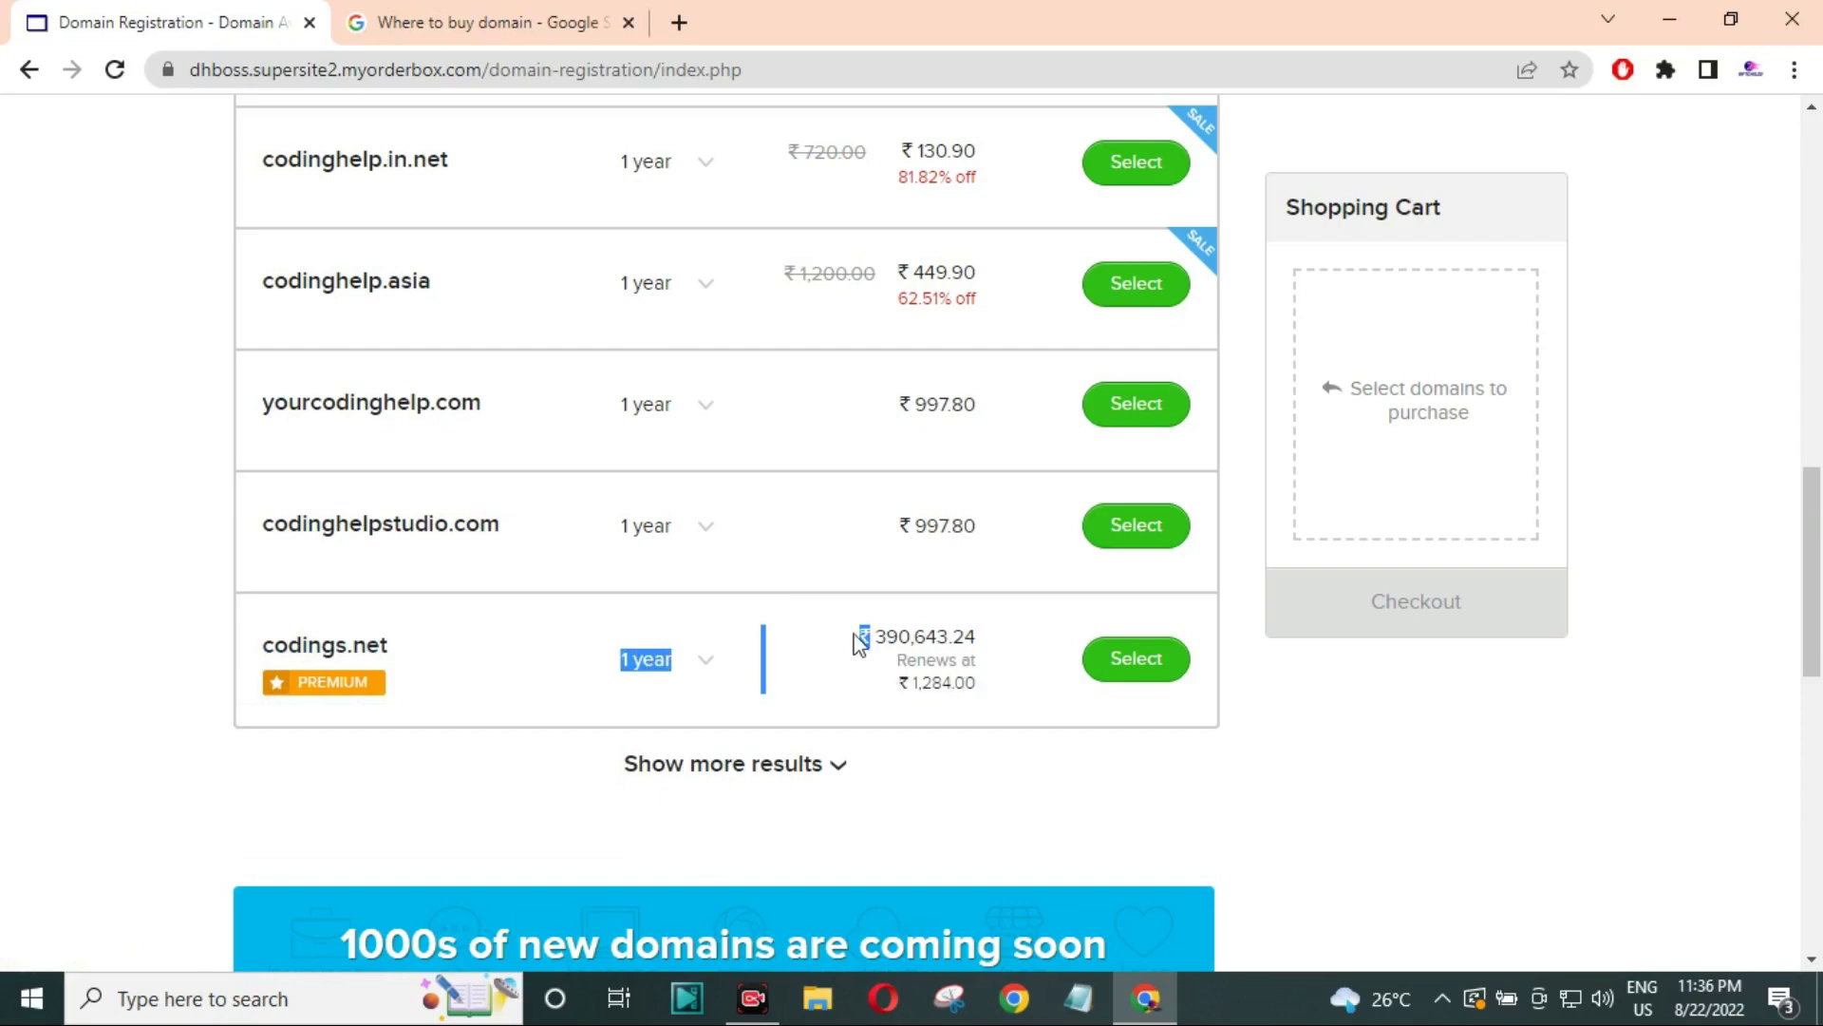
click(891, 642)
drag(891, 634, 992, 643)
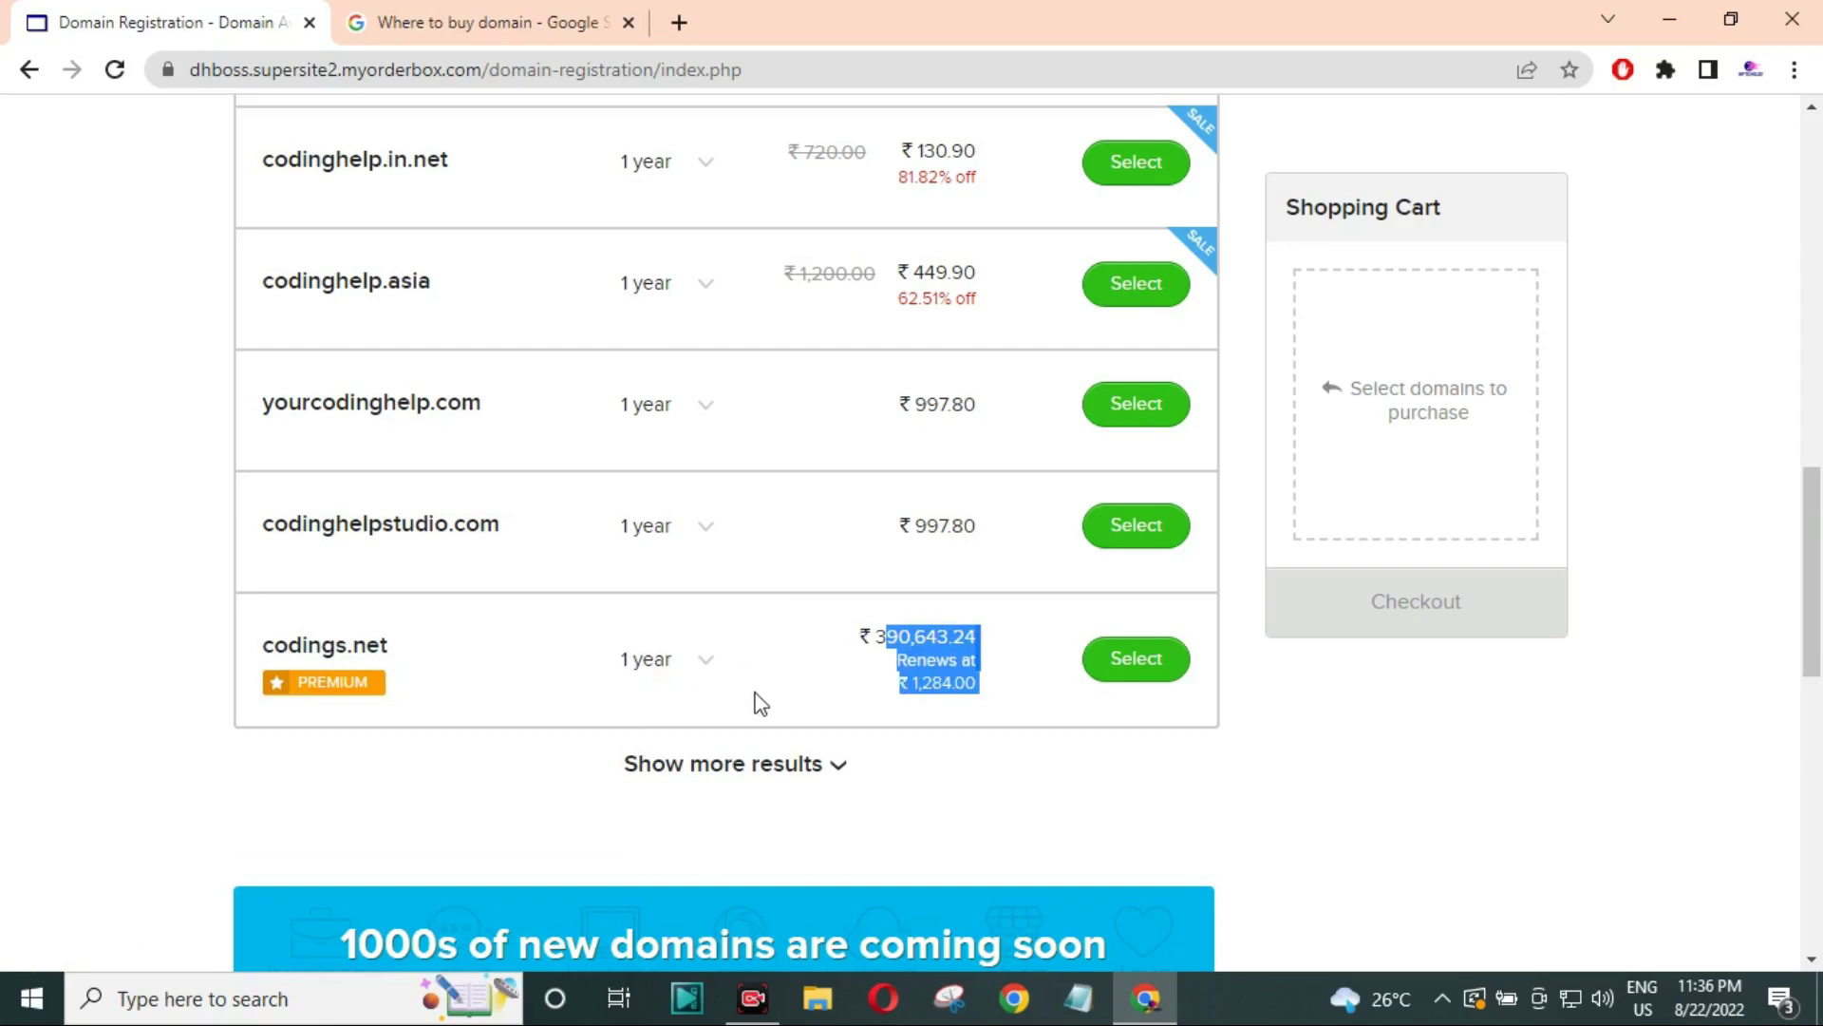
Step: Look over the prices and discounts across the list of matching available domains
scroll(807, 617, up, 3)
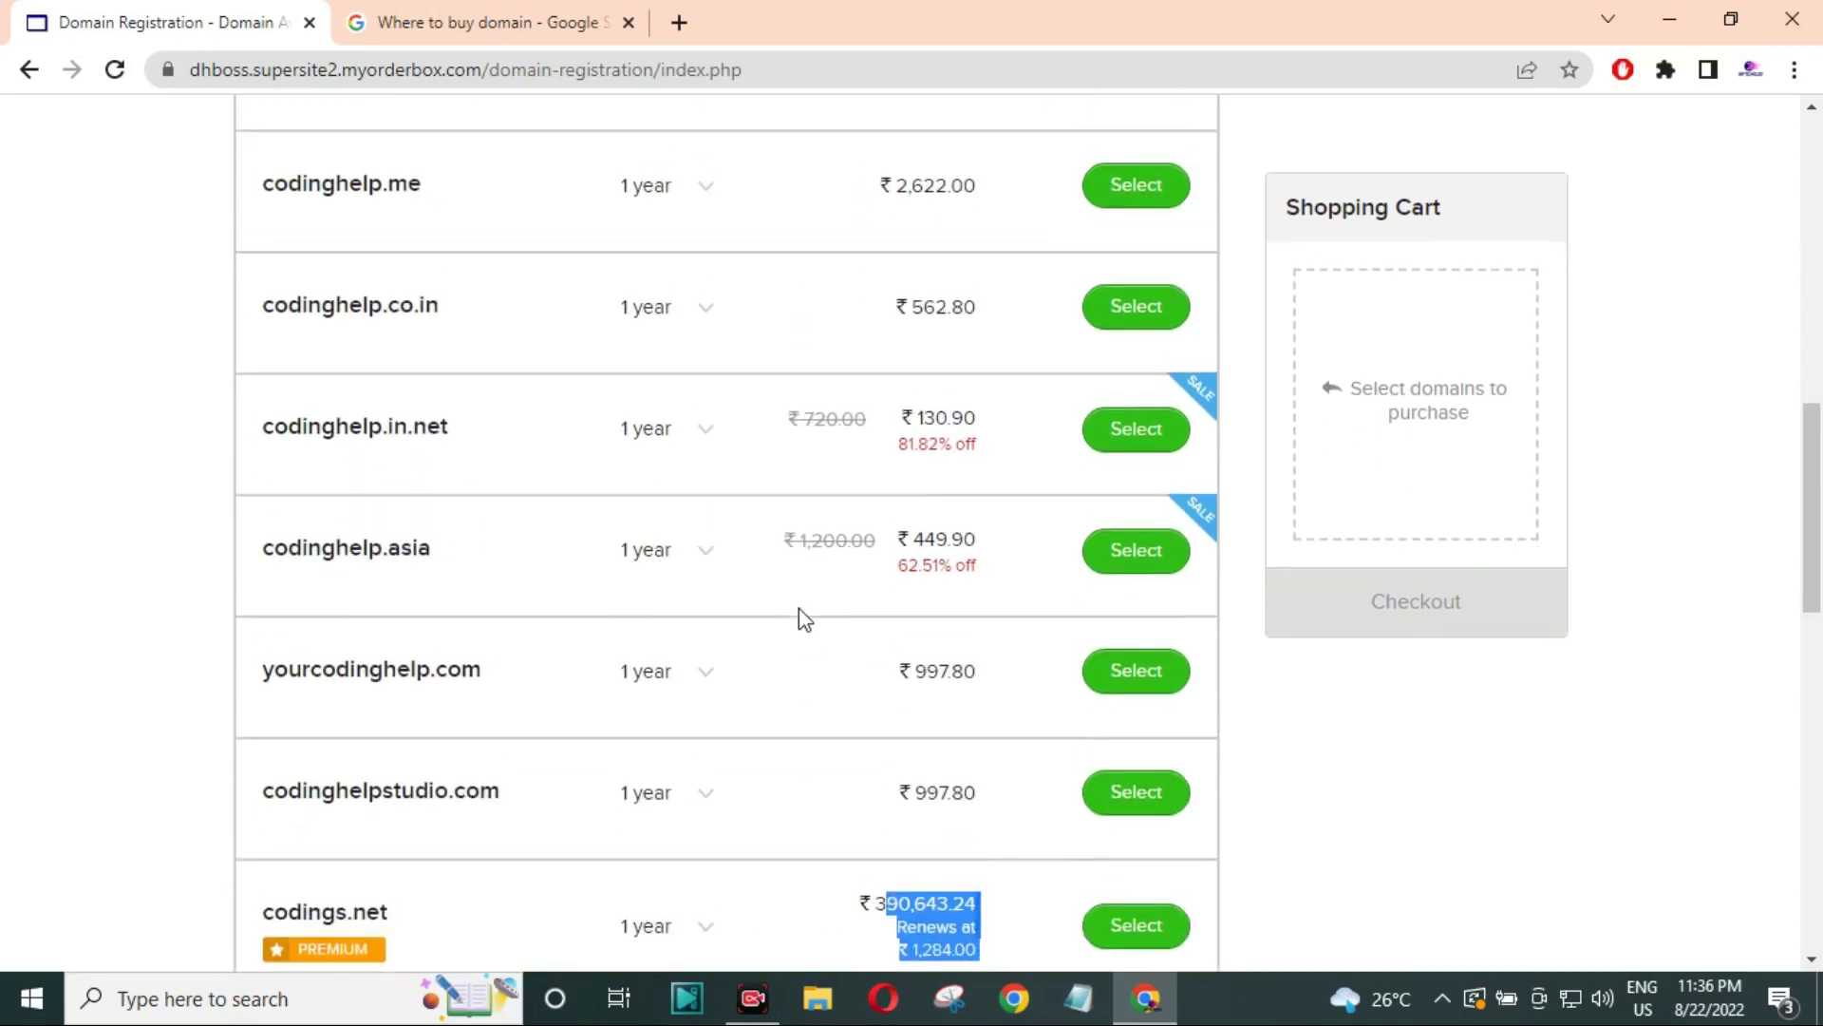
scroll(813, 676, up, 3)
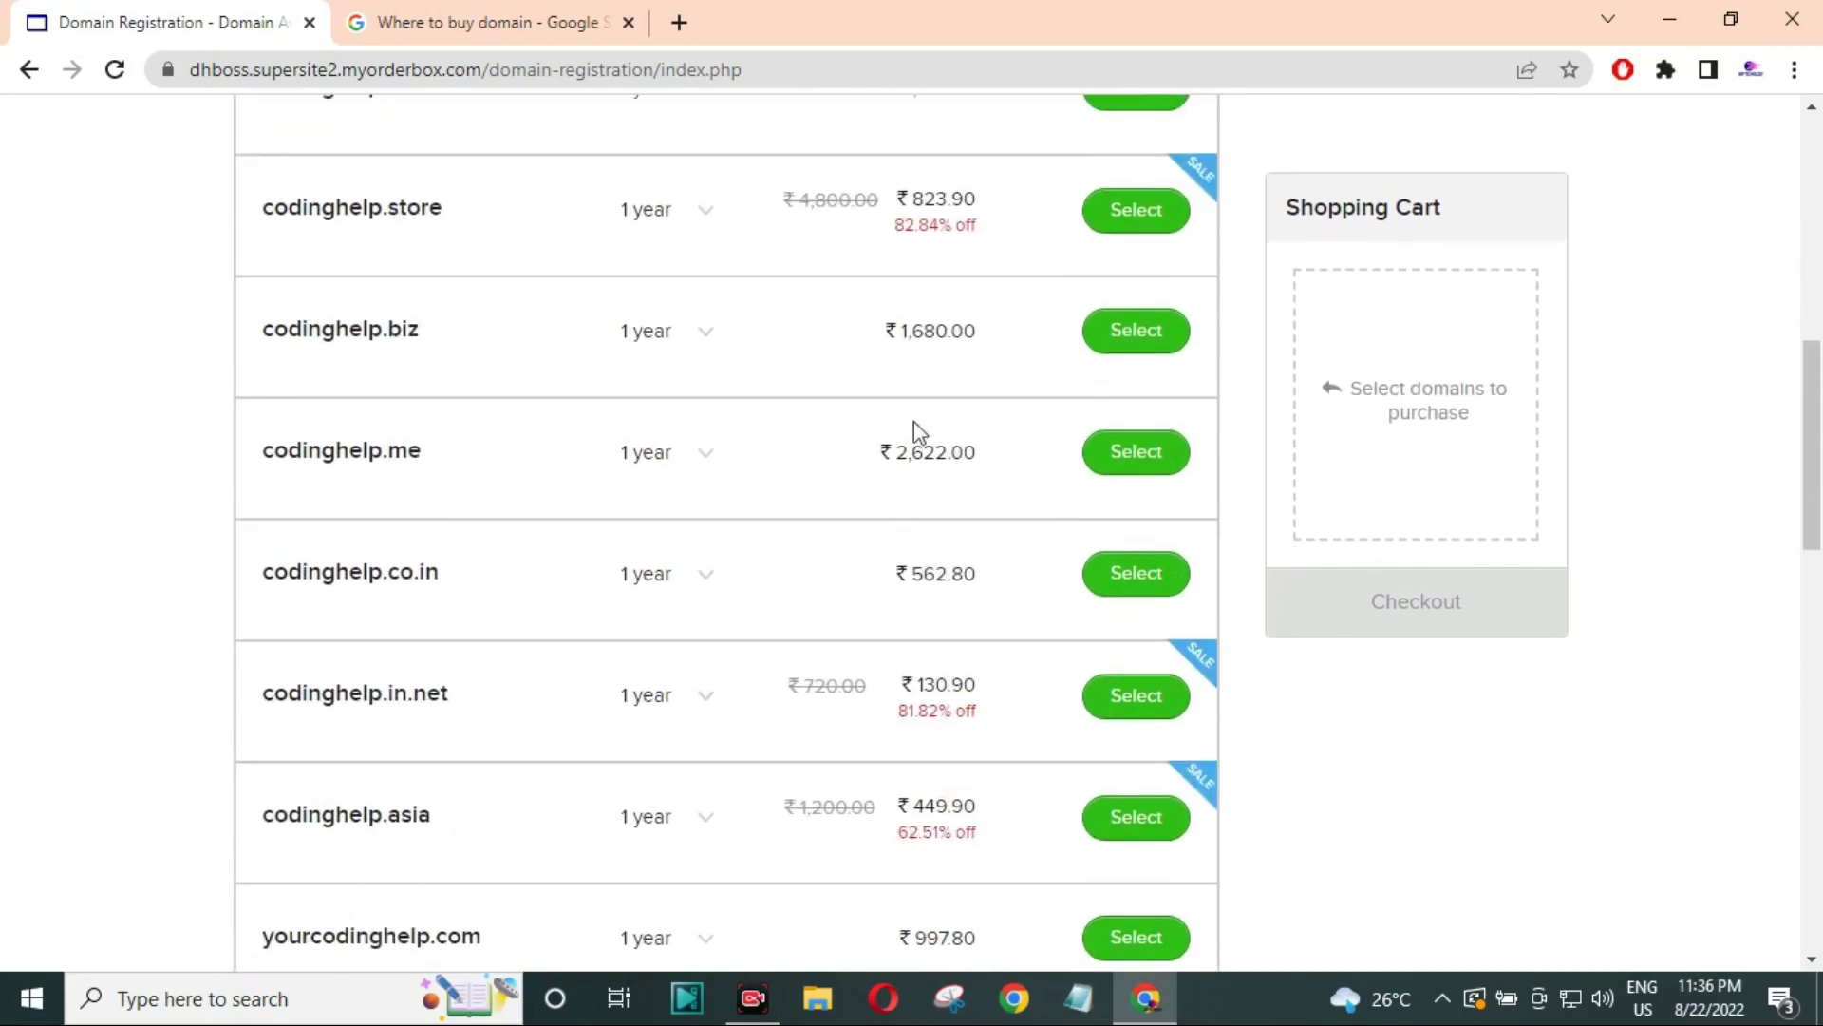
scroll(934, 221, down, 3)
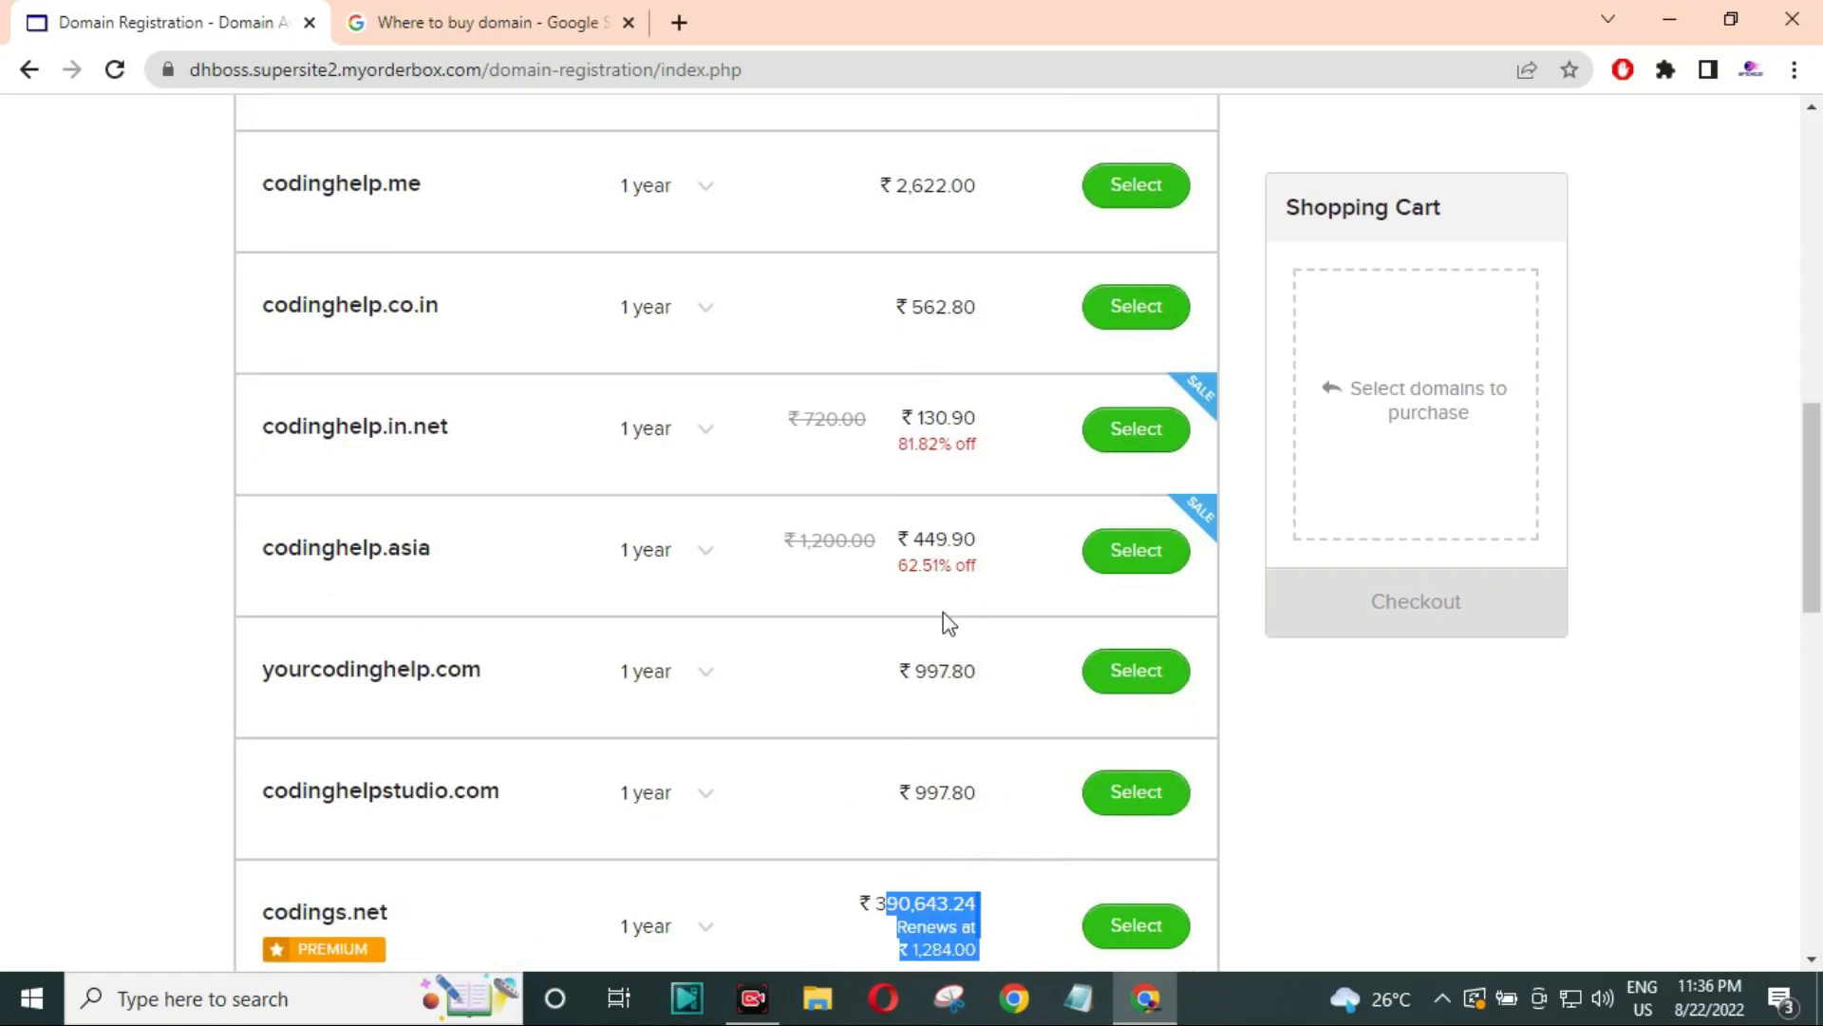
scroll(945, 494, up, 3)
scroll(937, 500, up, 3)
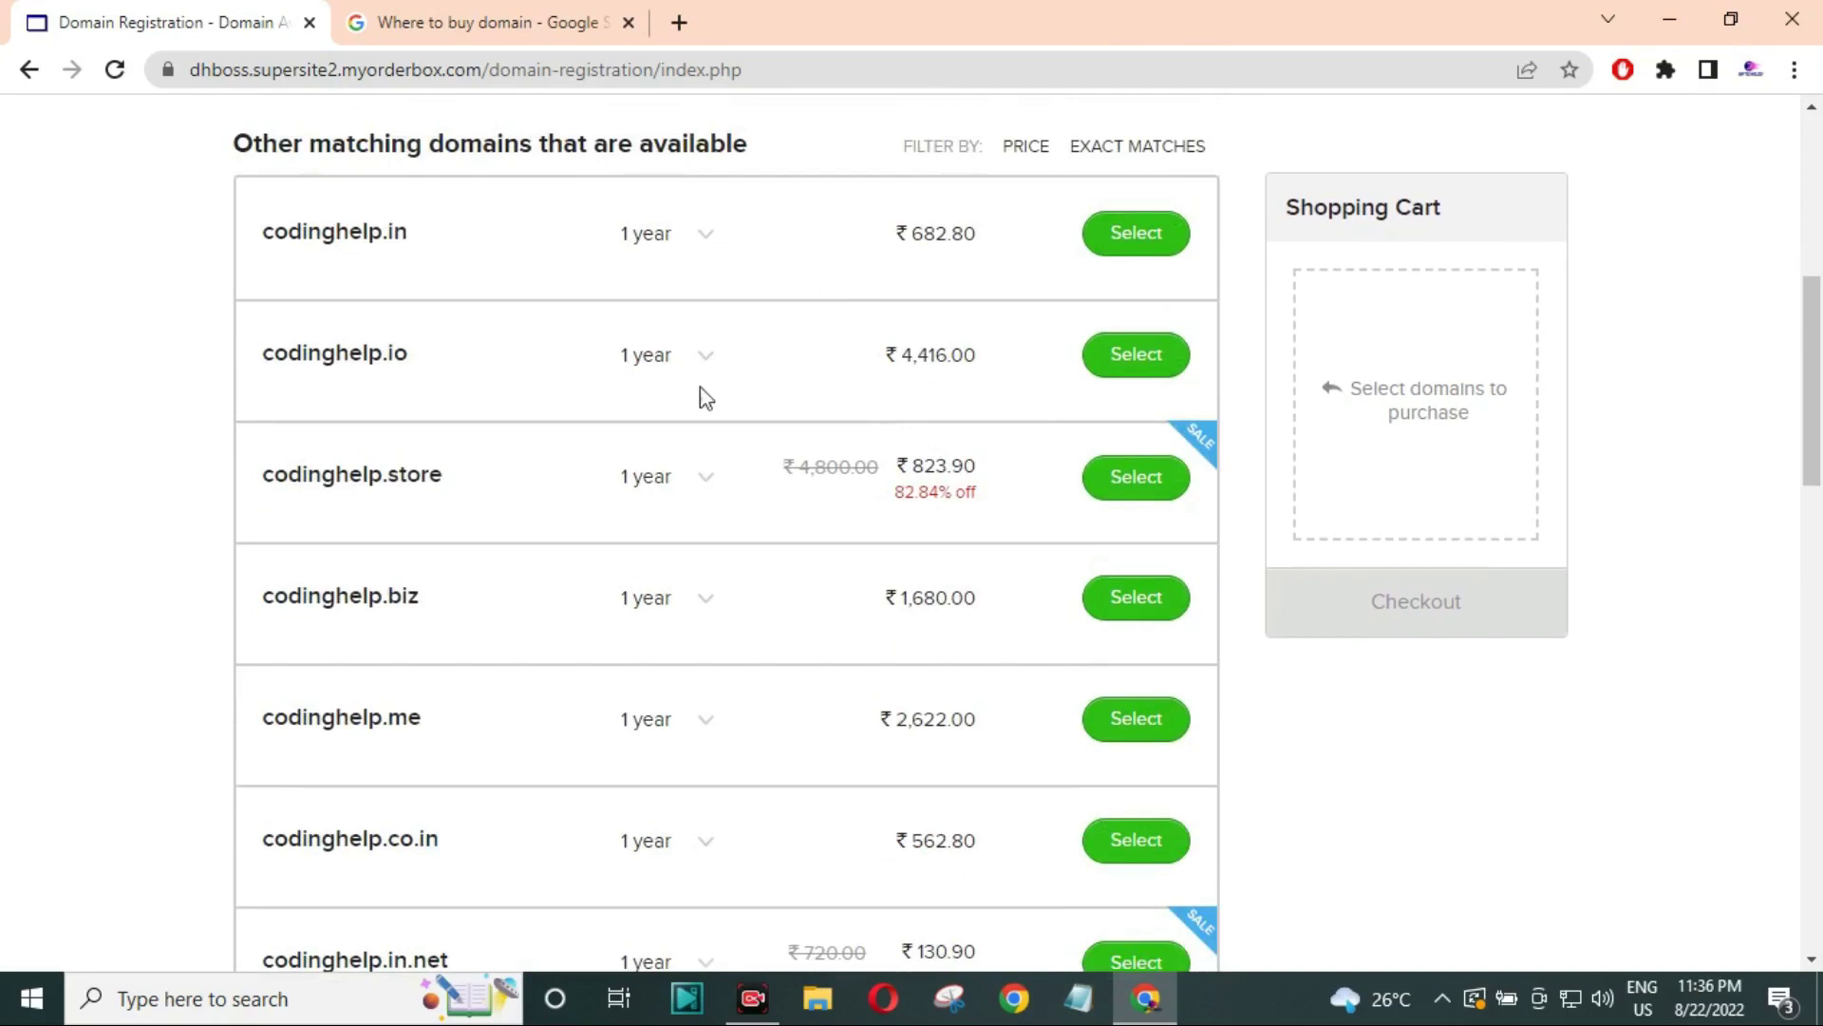
scroll(910, 719, down, 2)
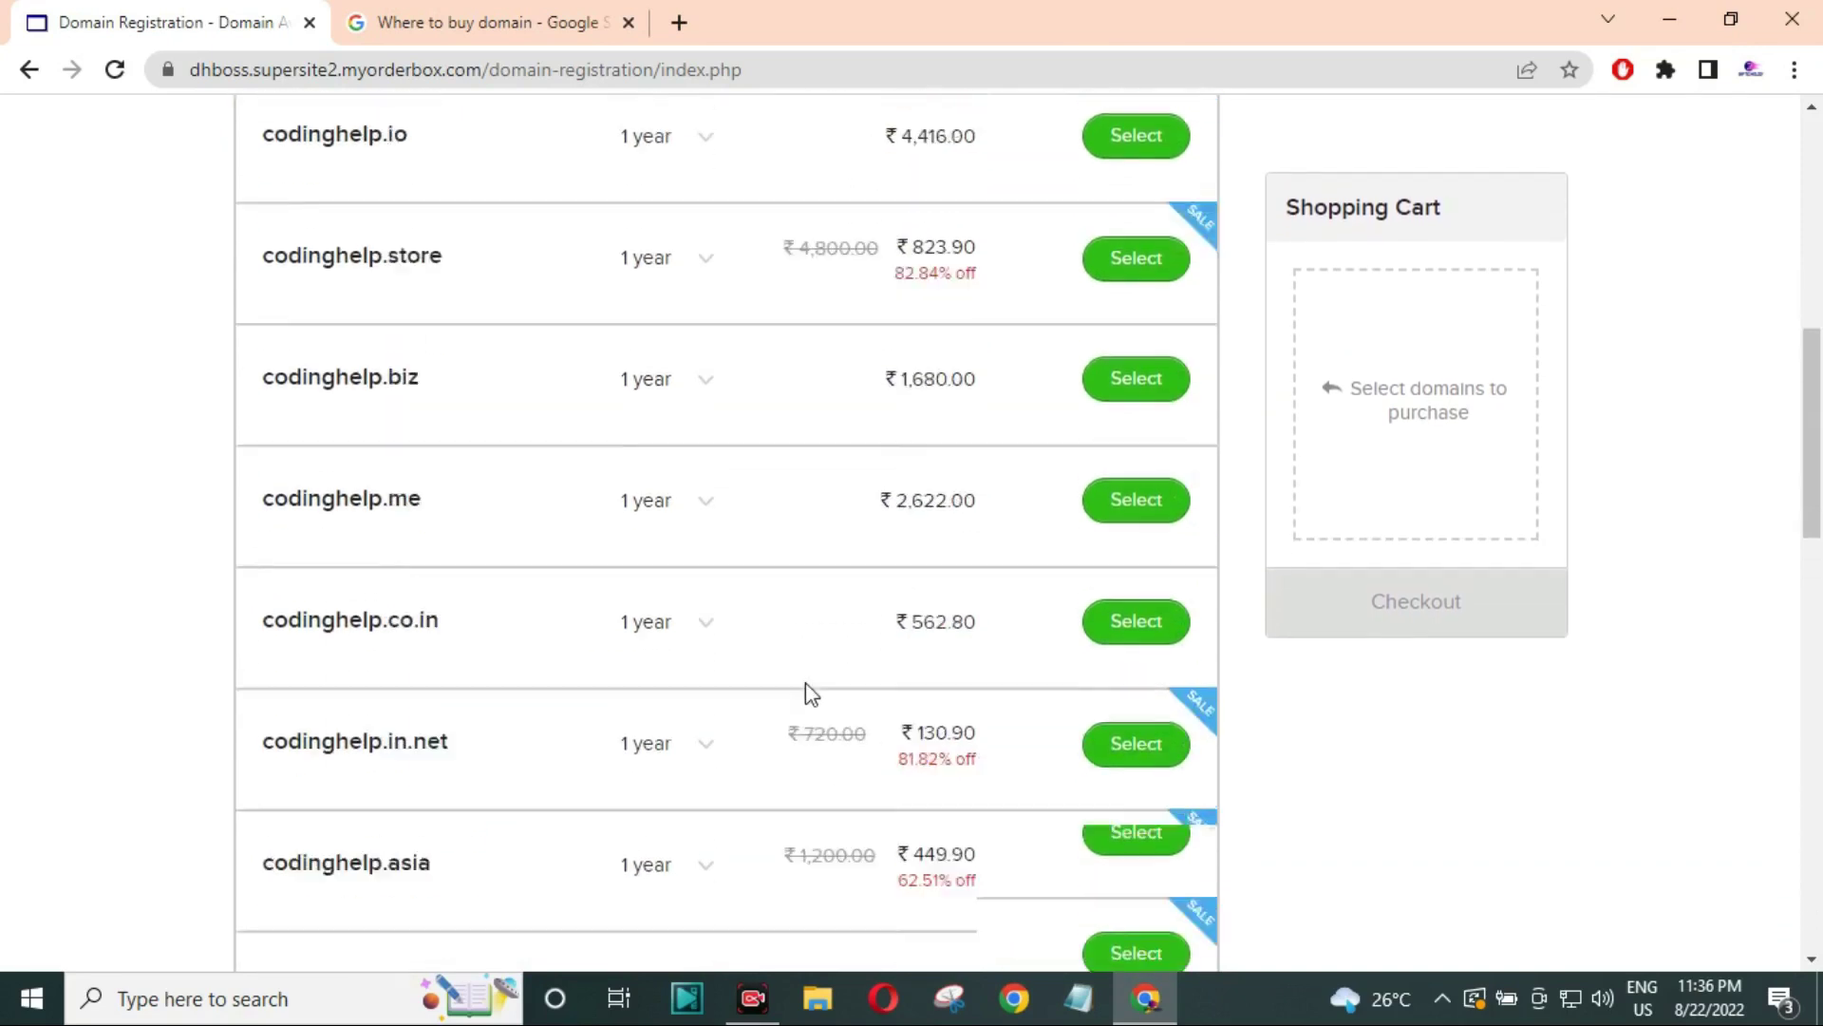
scroll(805, 682, up, 3)
Step: Compare the alternative codinghelp extensions such as .in, .io, .store, .biz and .me, along with their one-year prices
drag(384, 369, 430, 368)
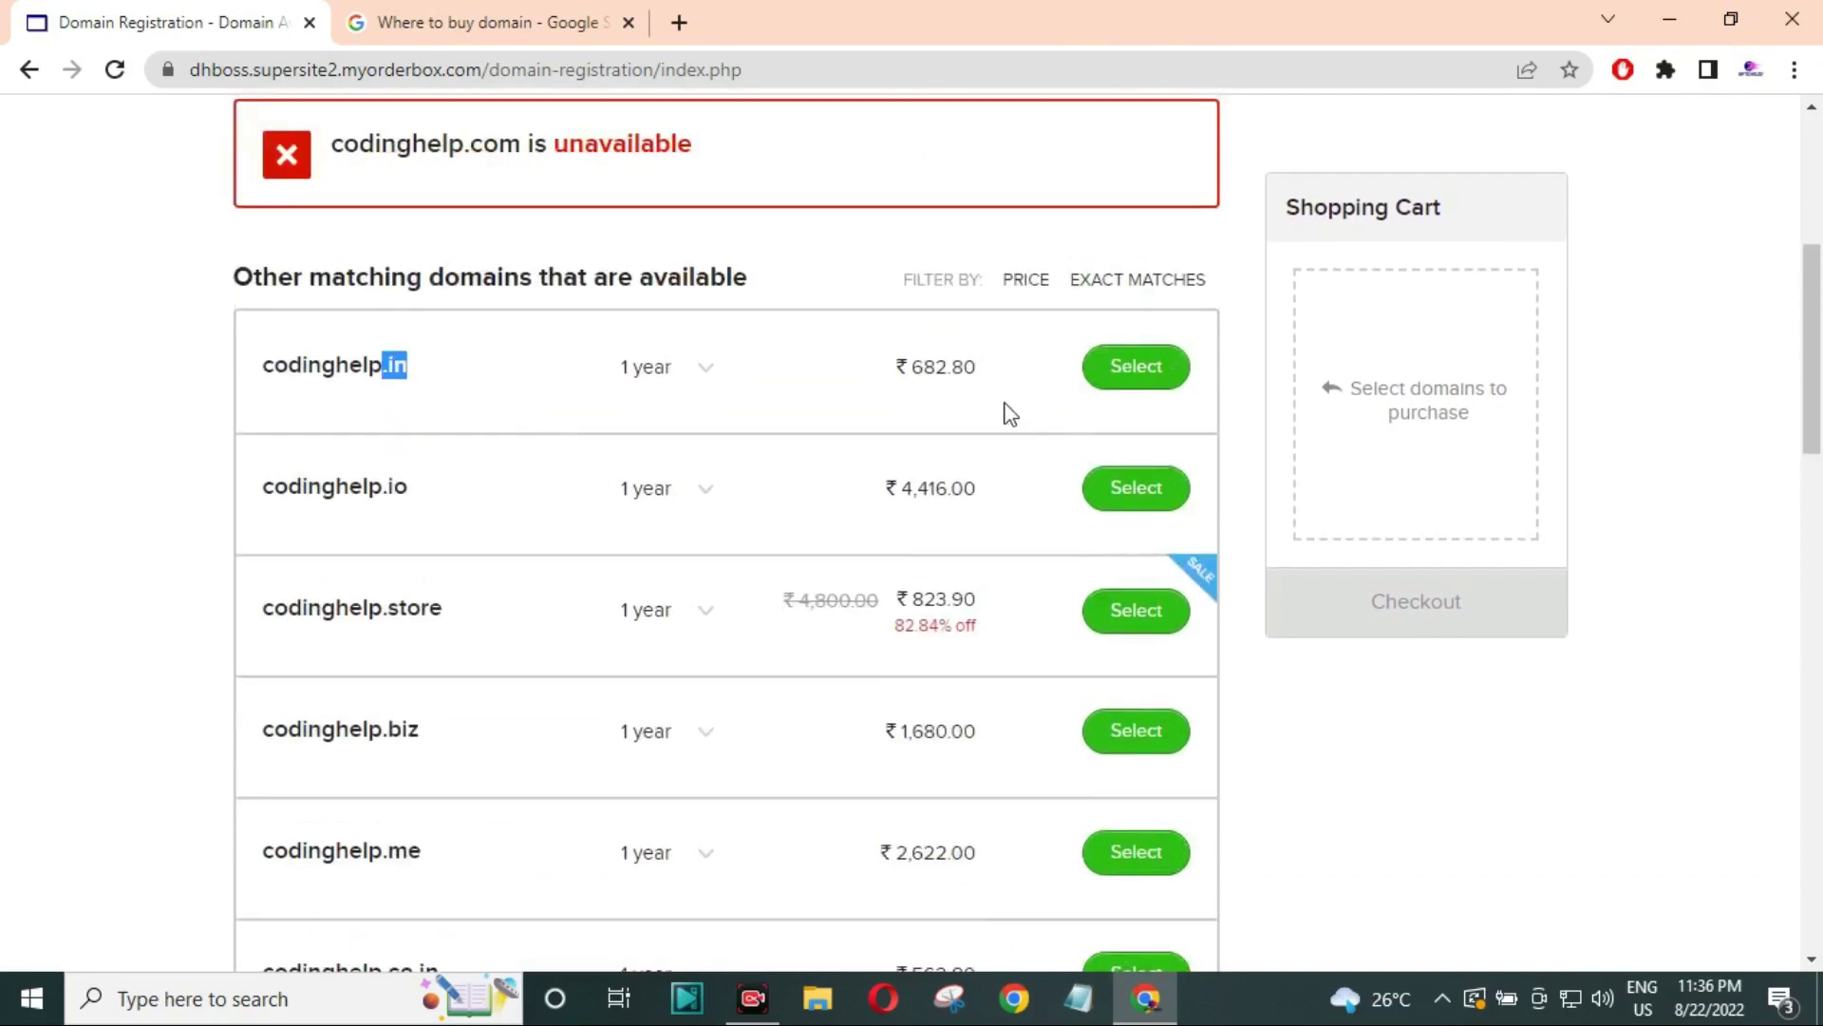
drag(895, 369, 954, 362)
click(387, 495)
drag(383, 492, 424, 490)
drag(928, 490, 951, 489)
drag(893, 629, 930, 626)
scroll(712, 714, down, 1)
drag(384, 598, 424, 598)
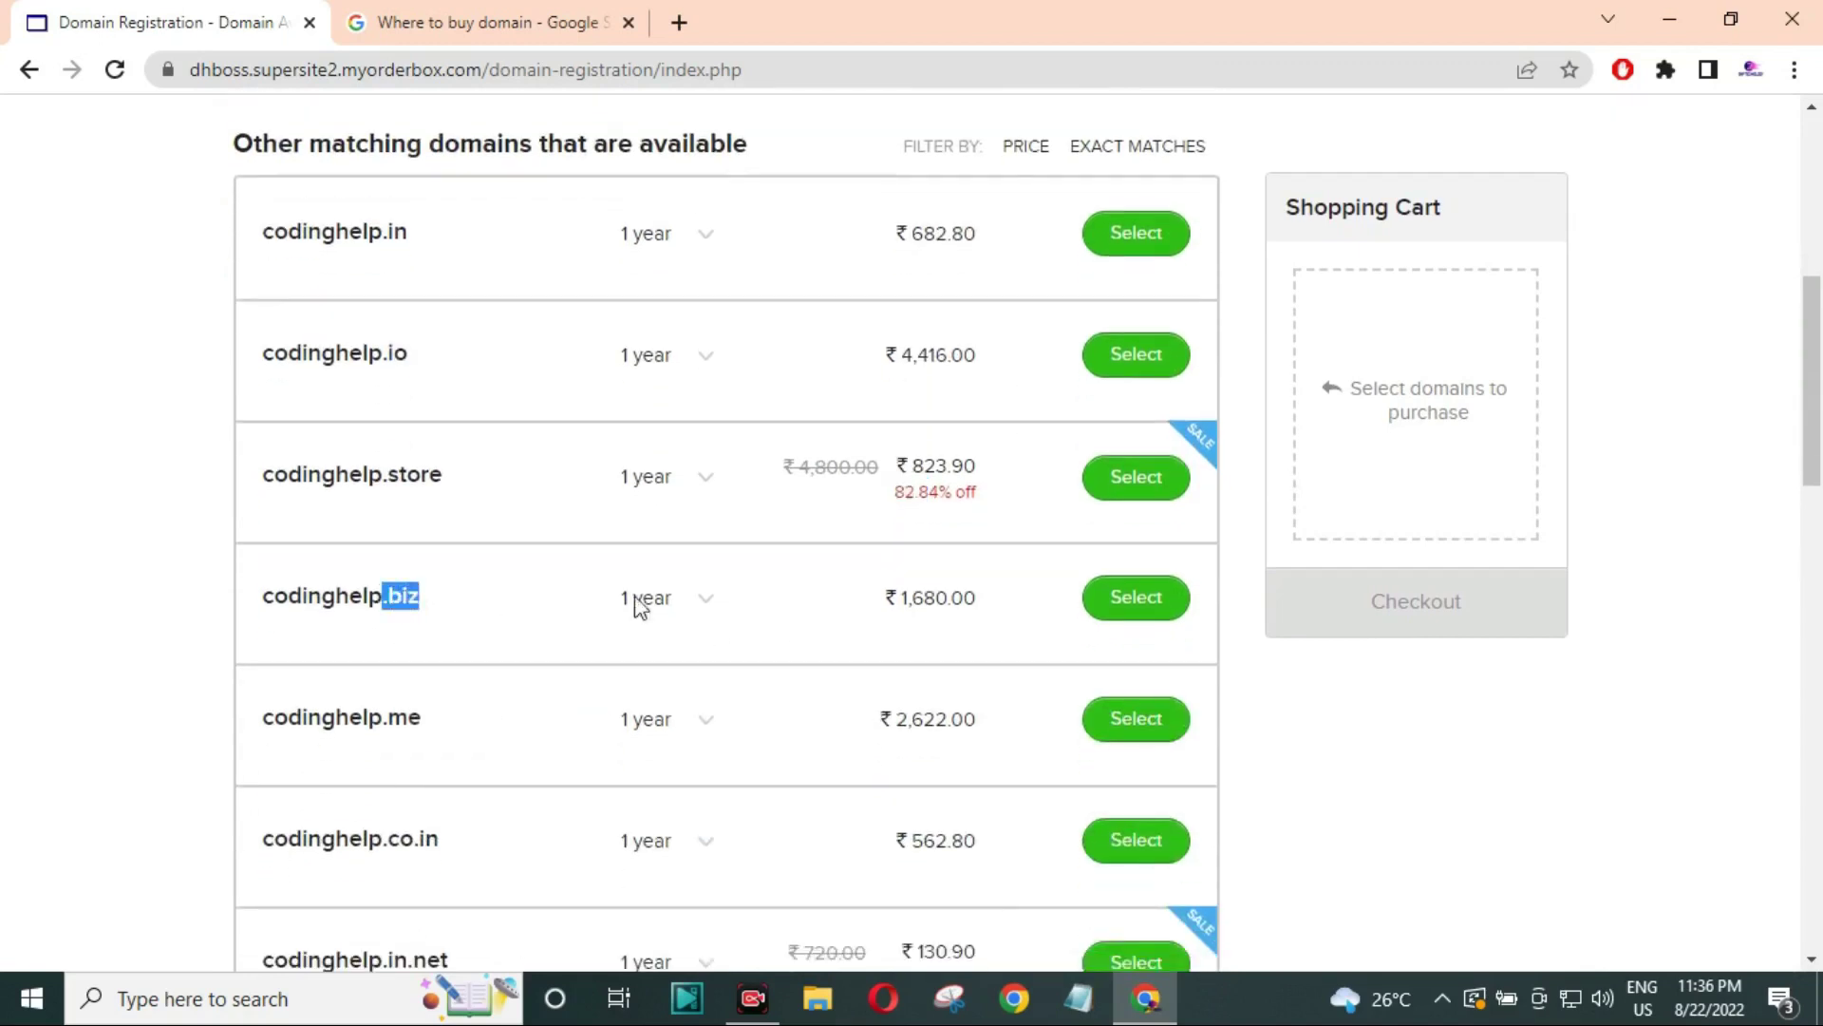
drag(883, 598, 924, 605)
scroll(912, 608, down, 1)
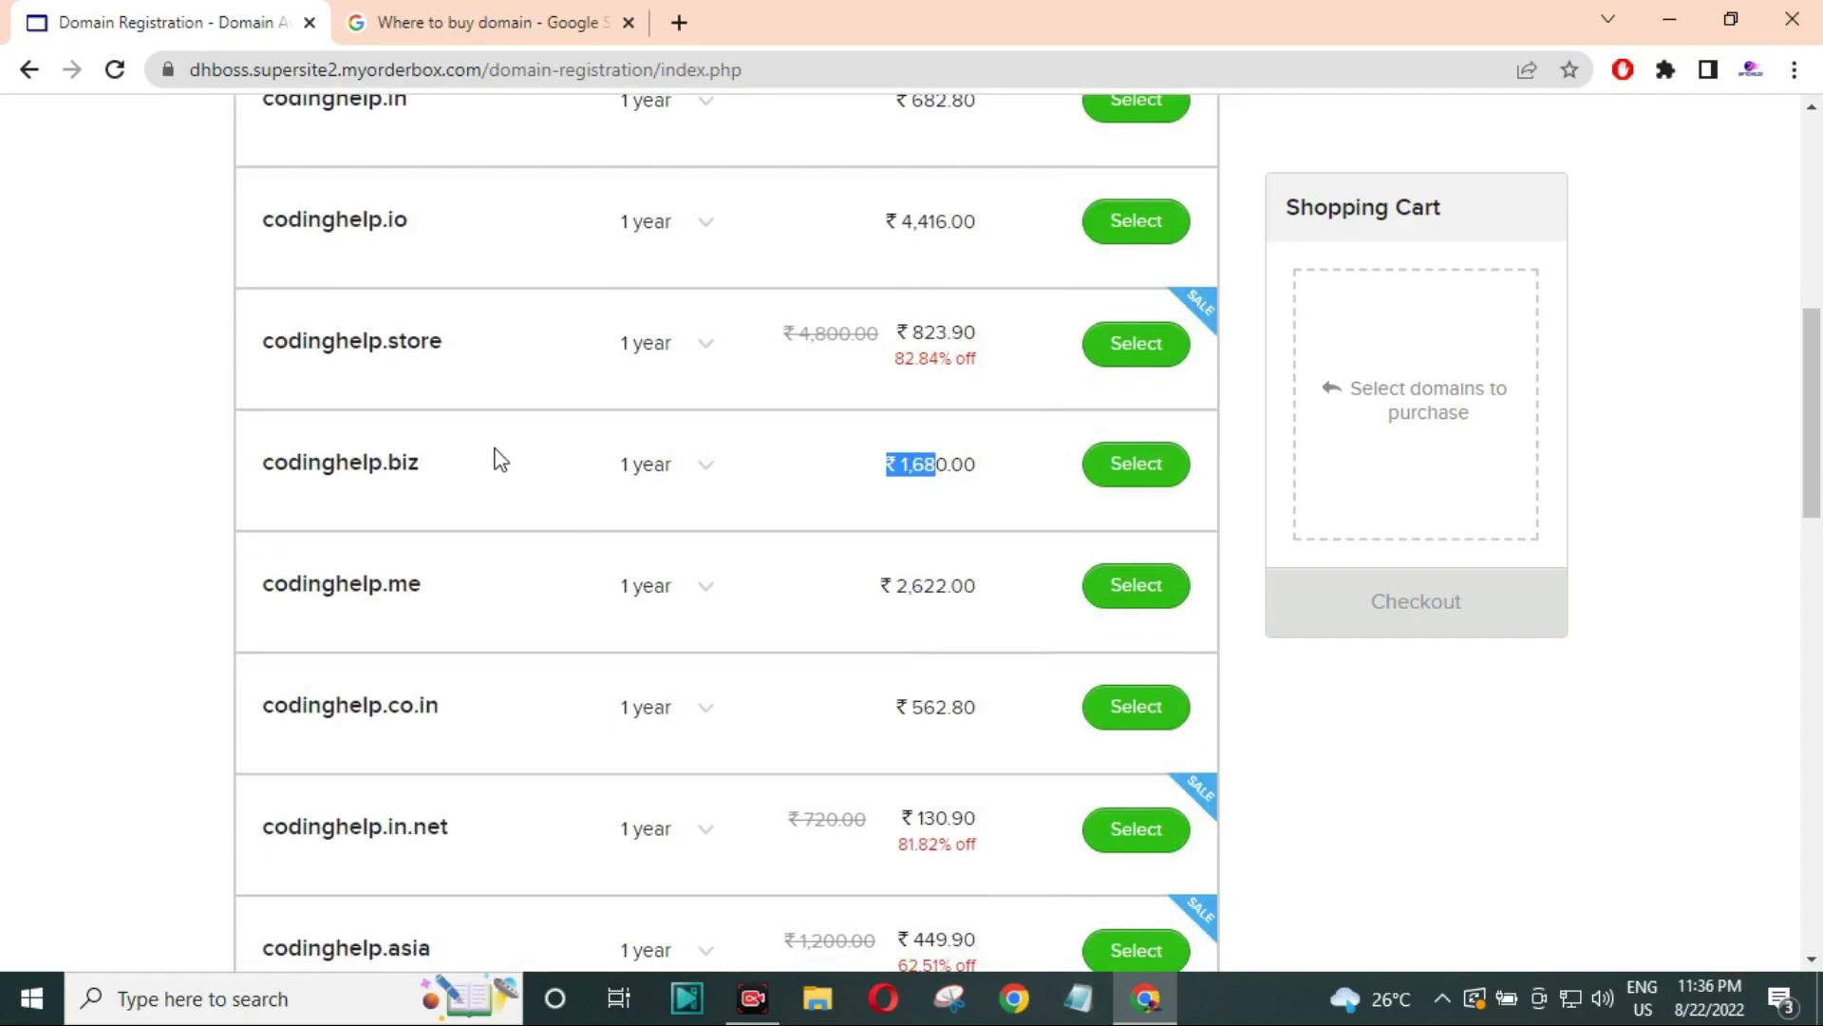
double_click(411, 465)
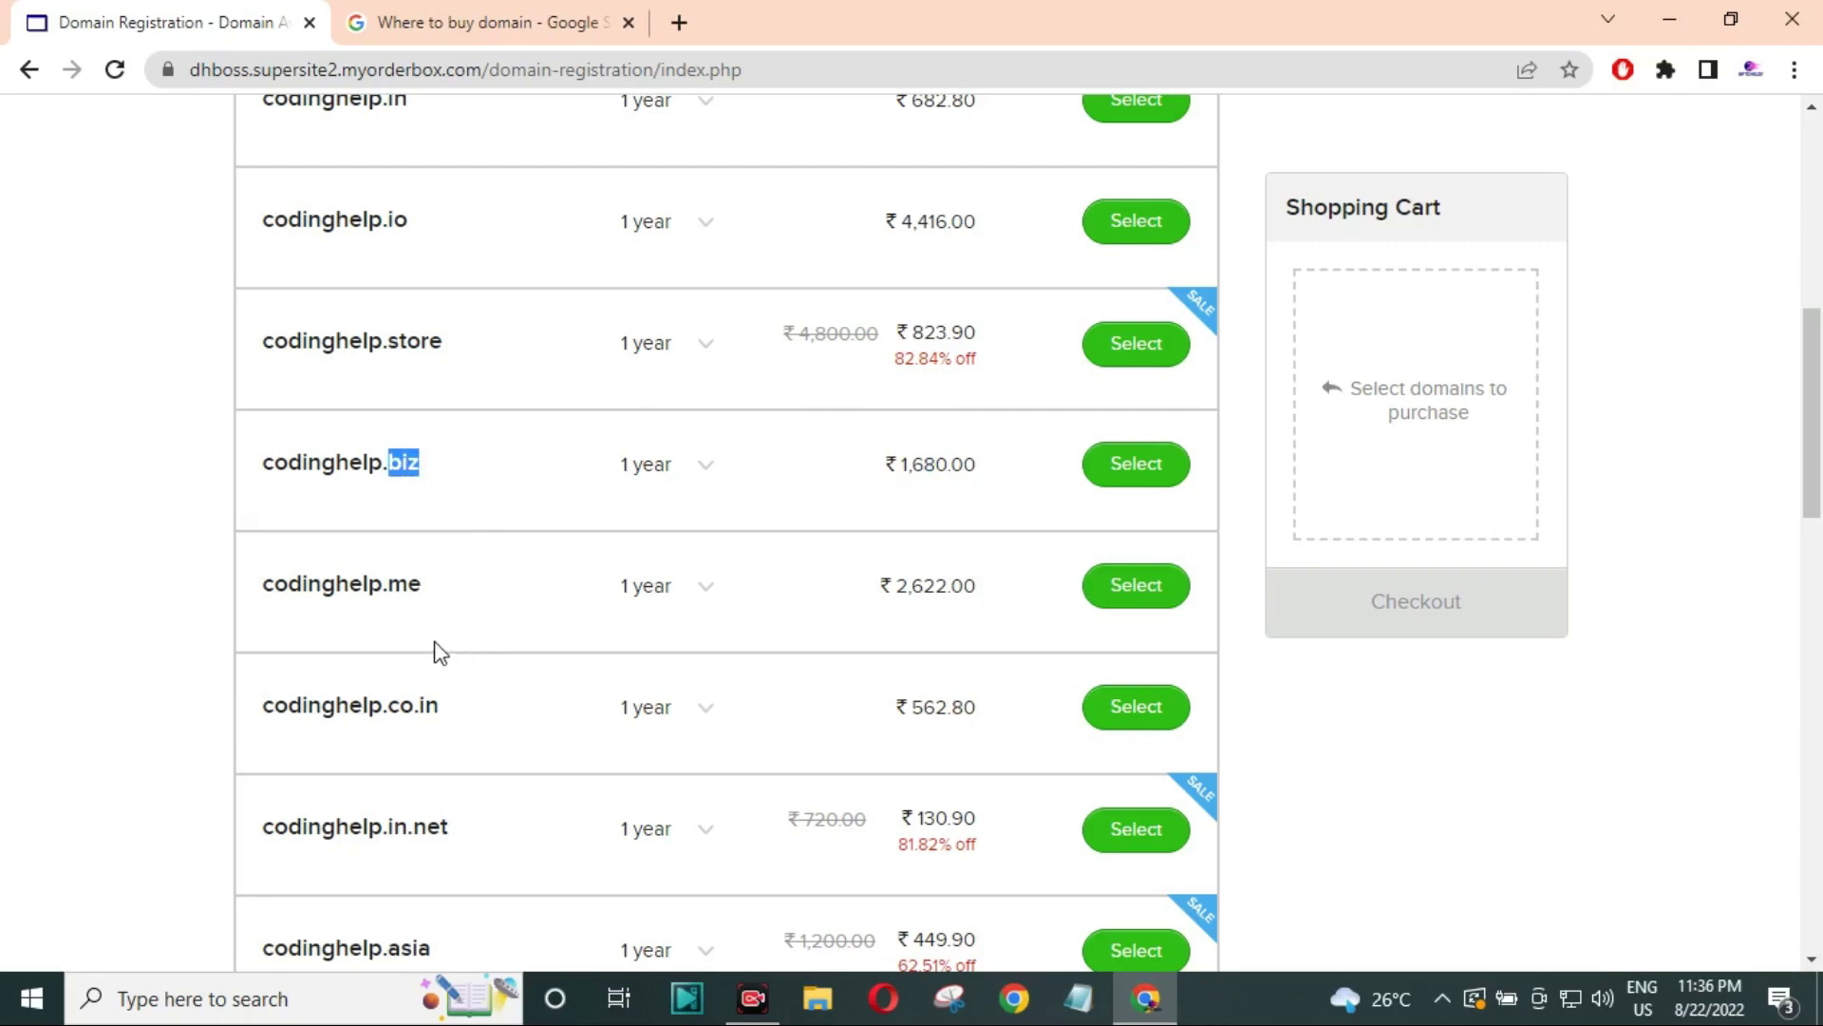
double_click(404, 584)
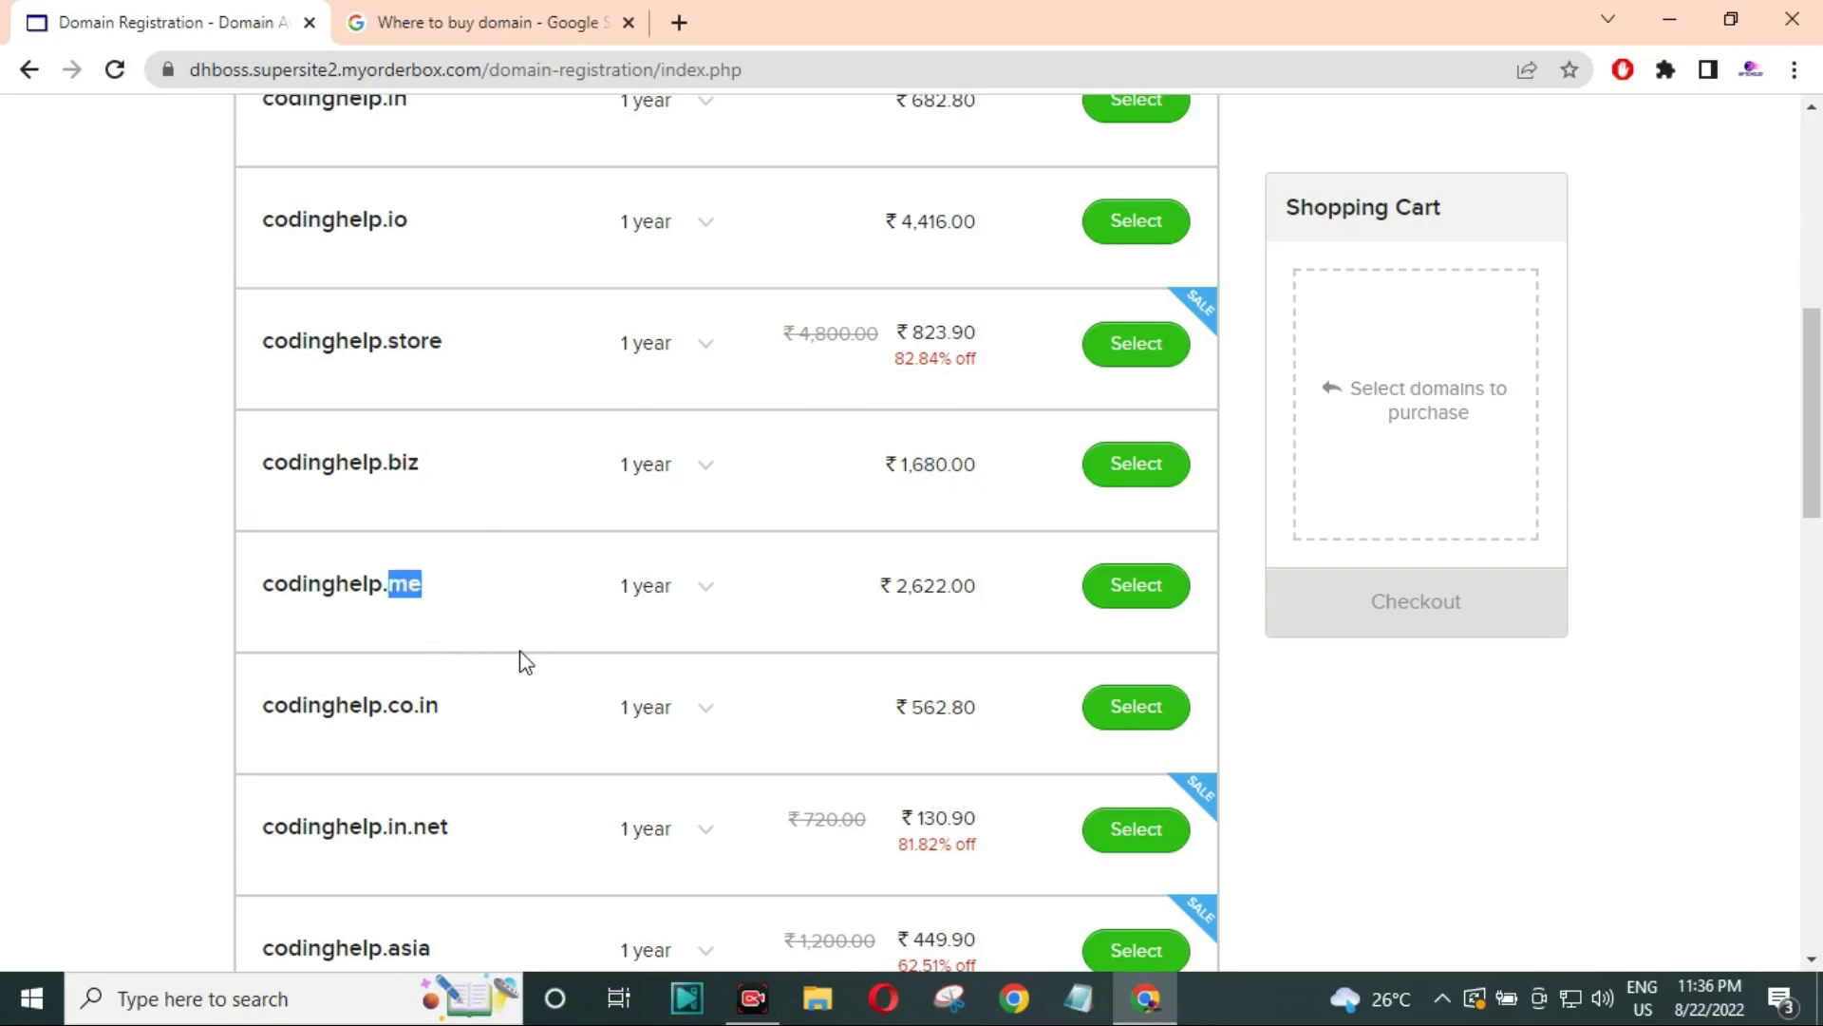
scroll(510, 642, down, 3)
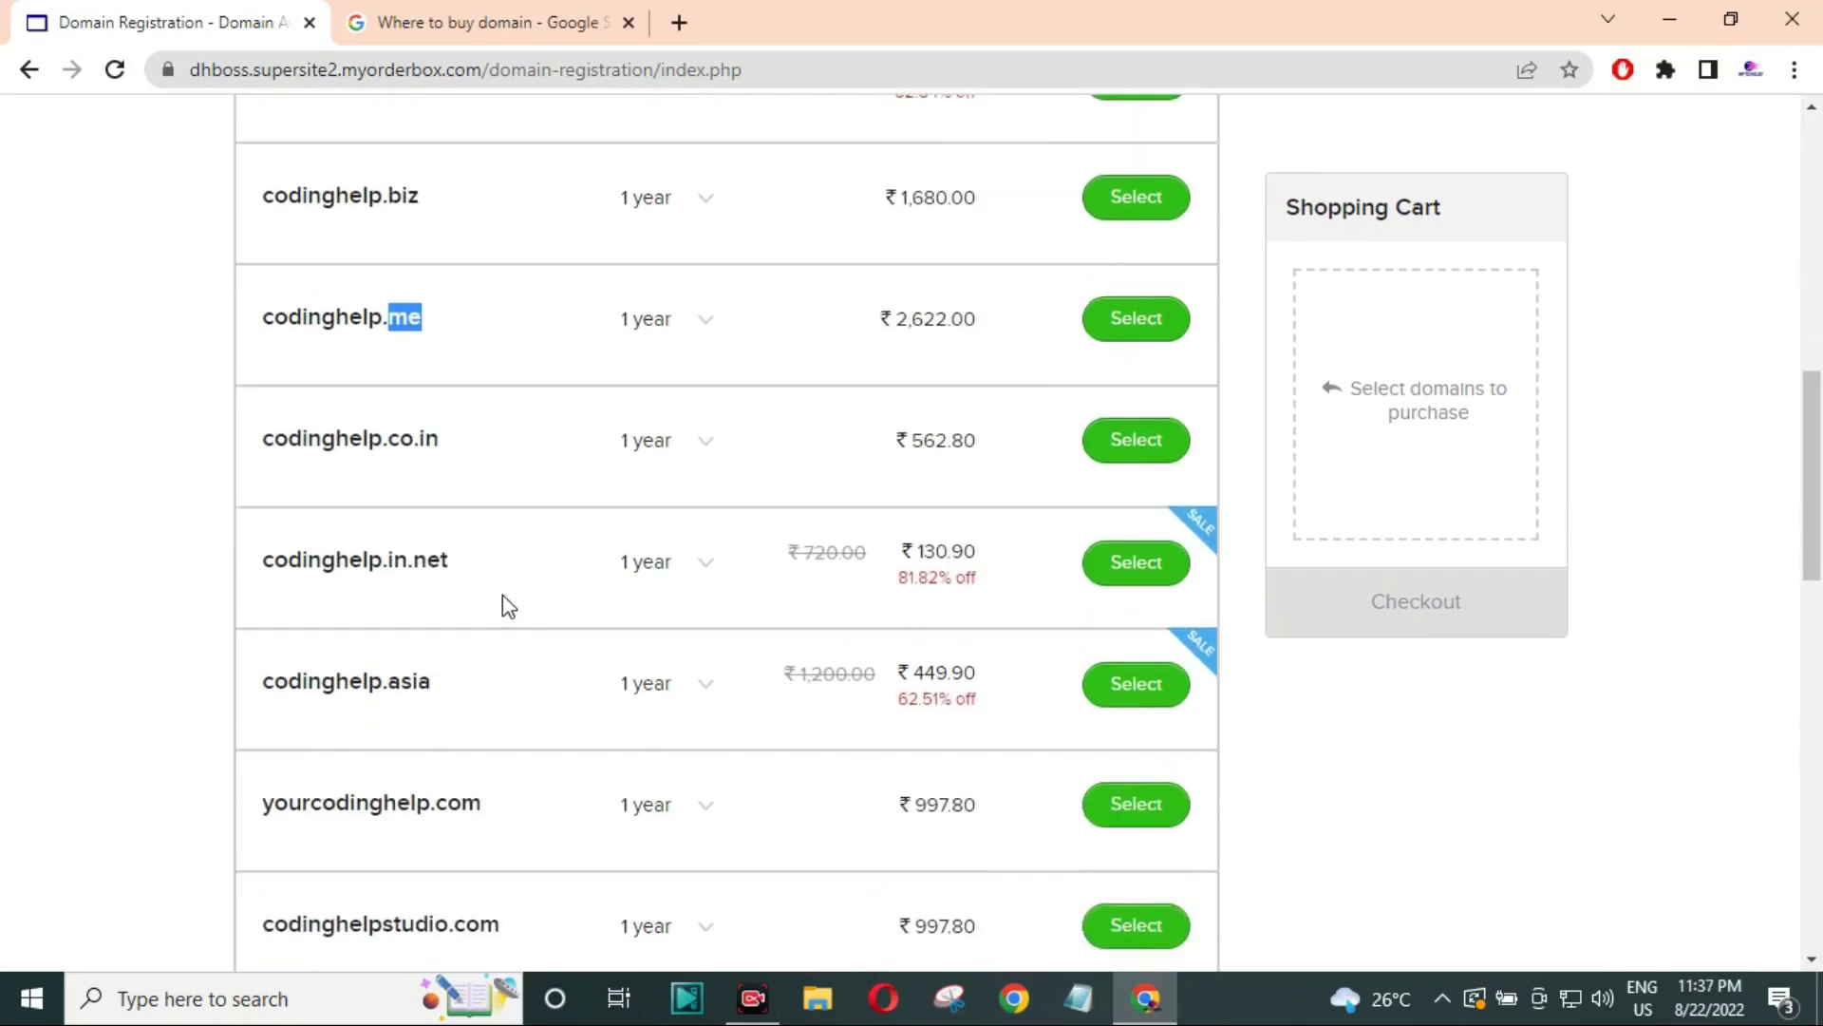
scroll(504, 608, up, 4)
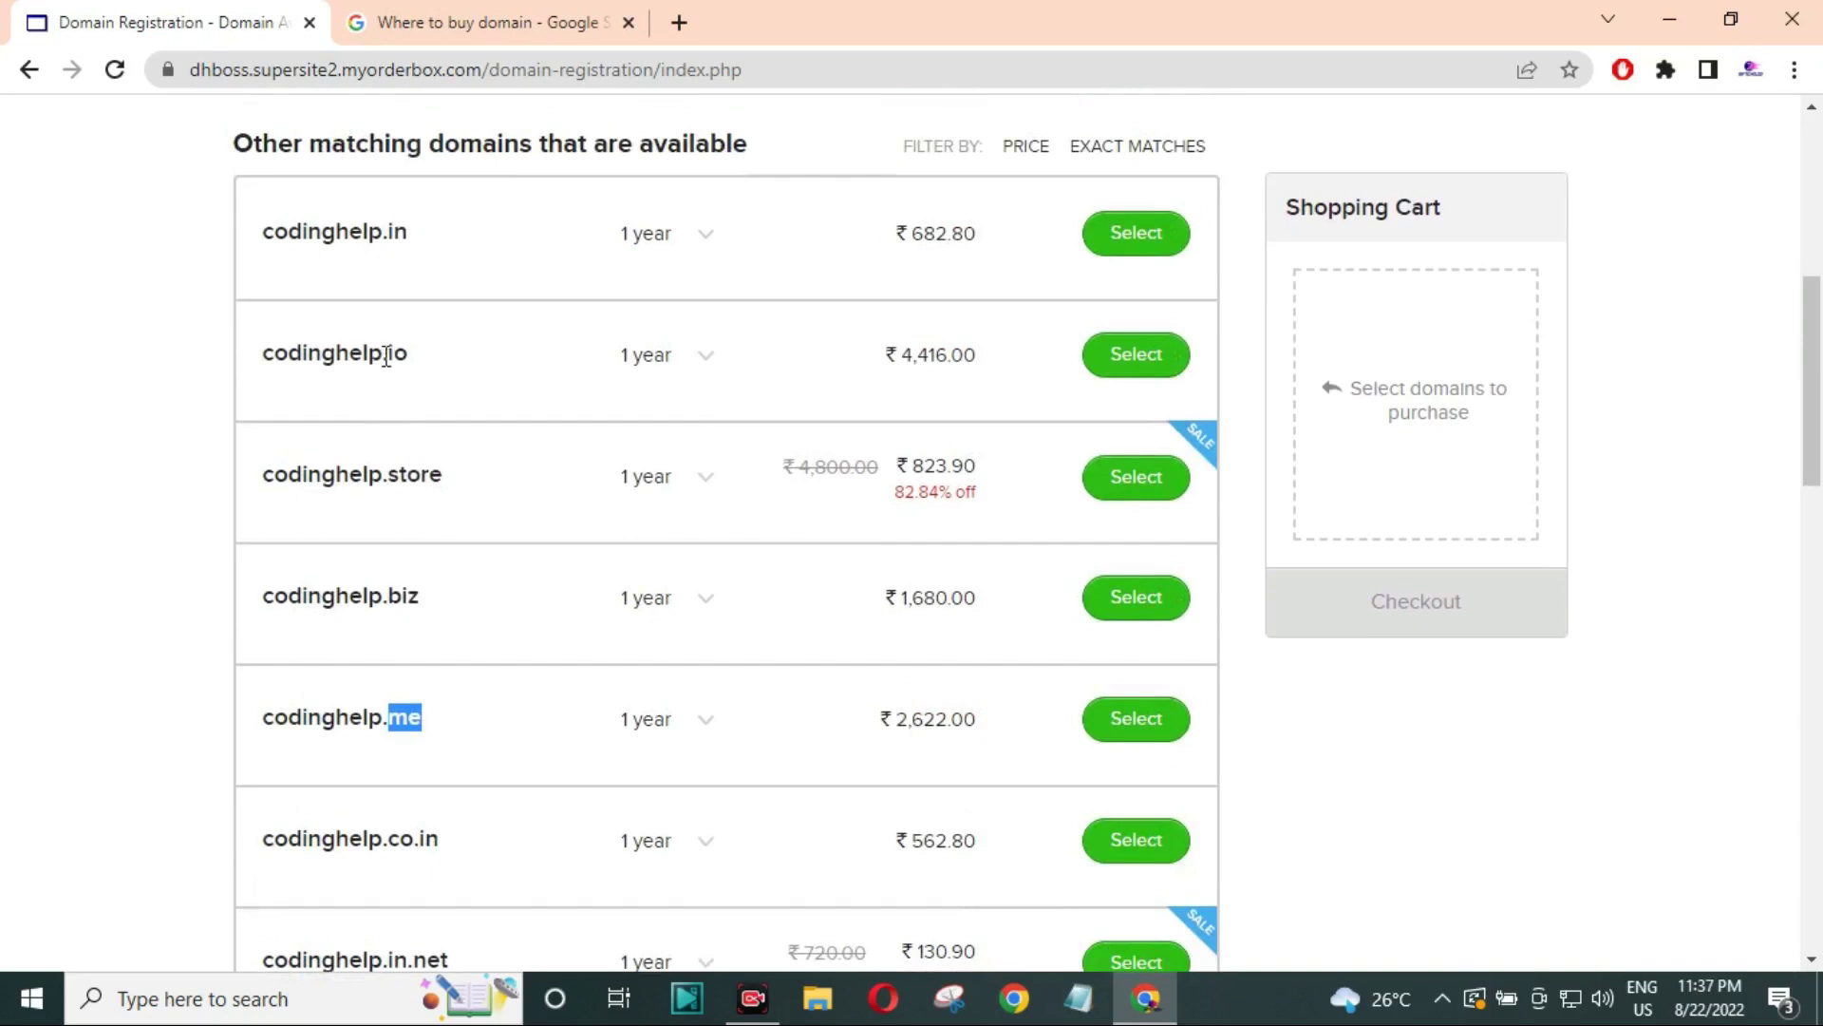
Step: Check the price of codinghelp.in and view the Google results for where to buy a domain
double_click(390, 235)
drag(910, 233, 993, 248)
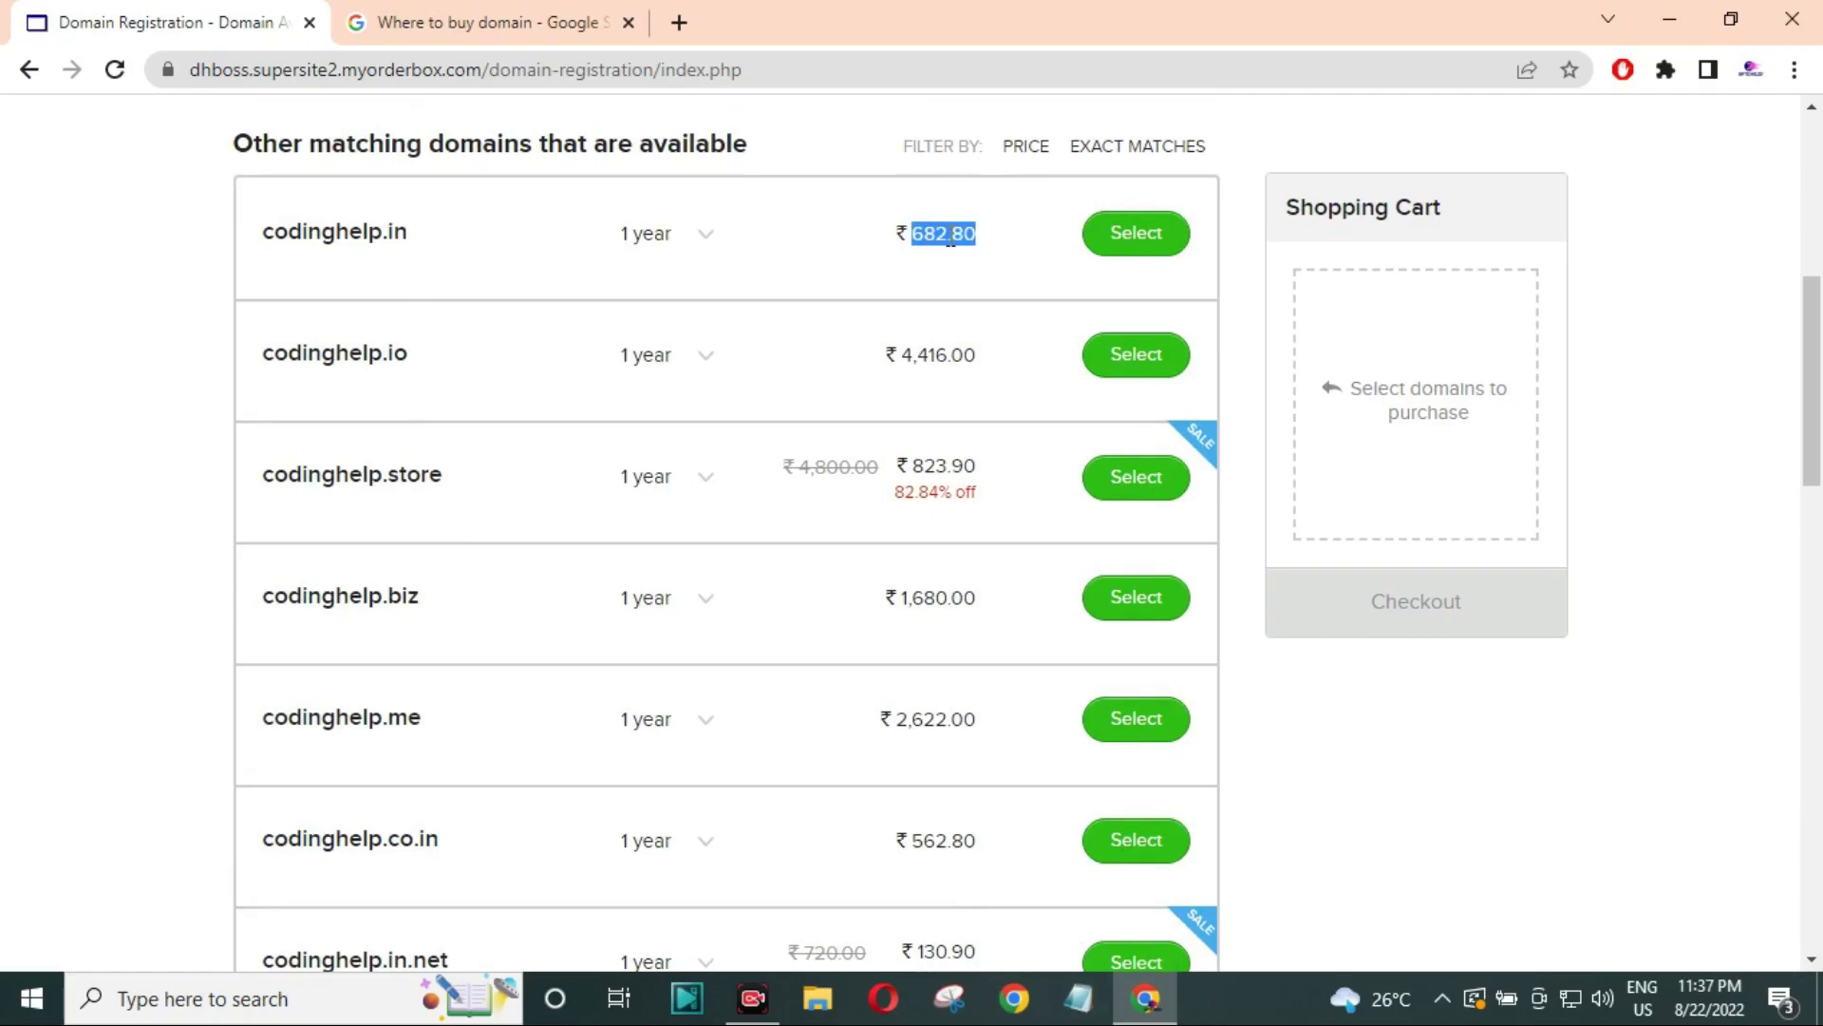
click(521, 14)
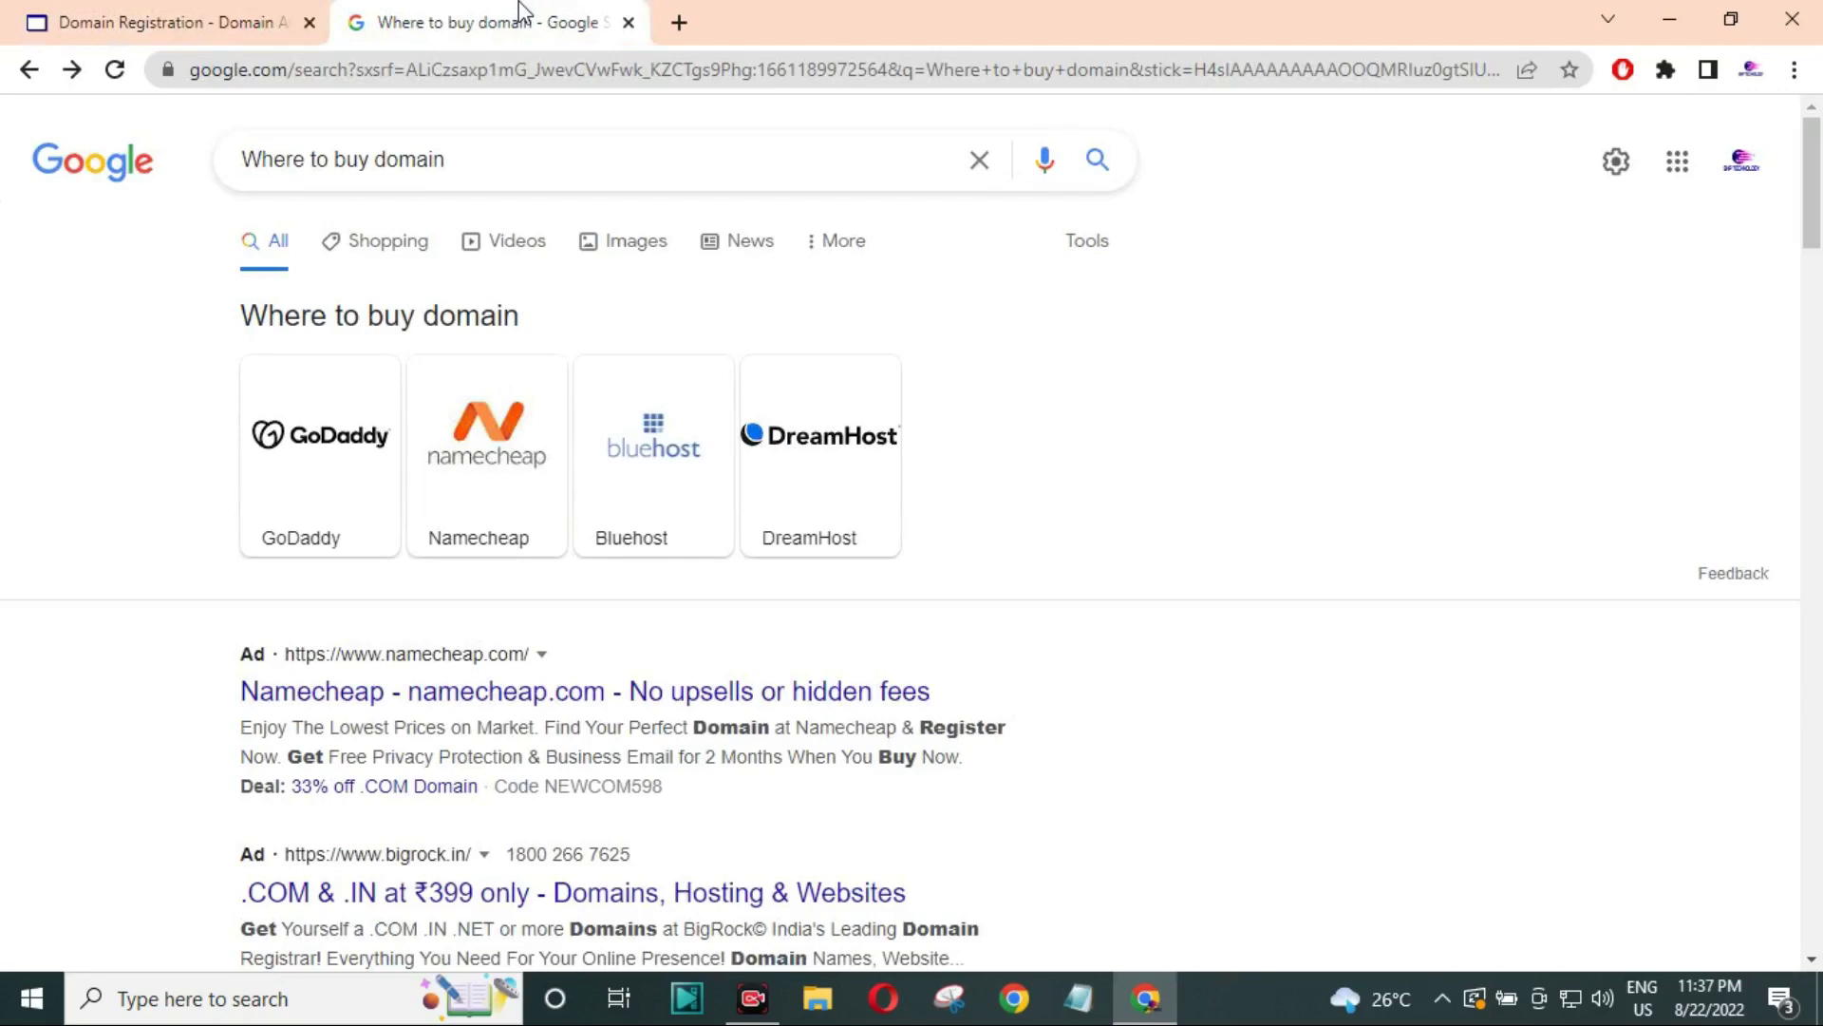
click(209, 12)
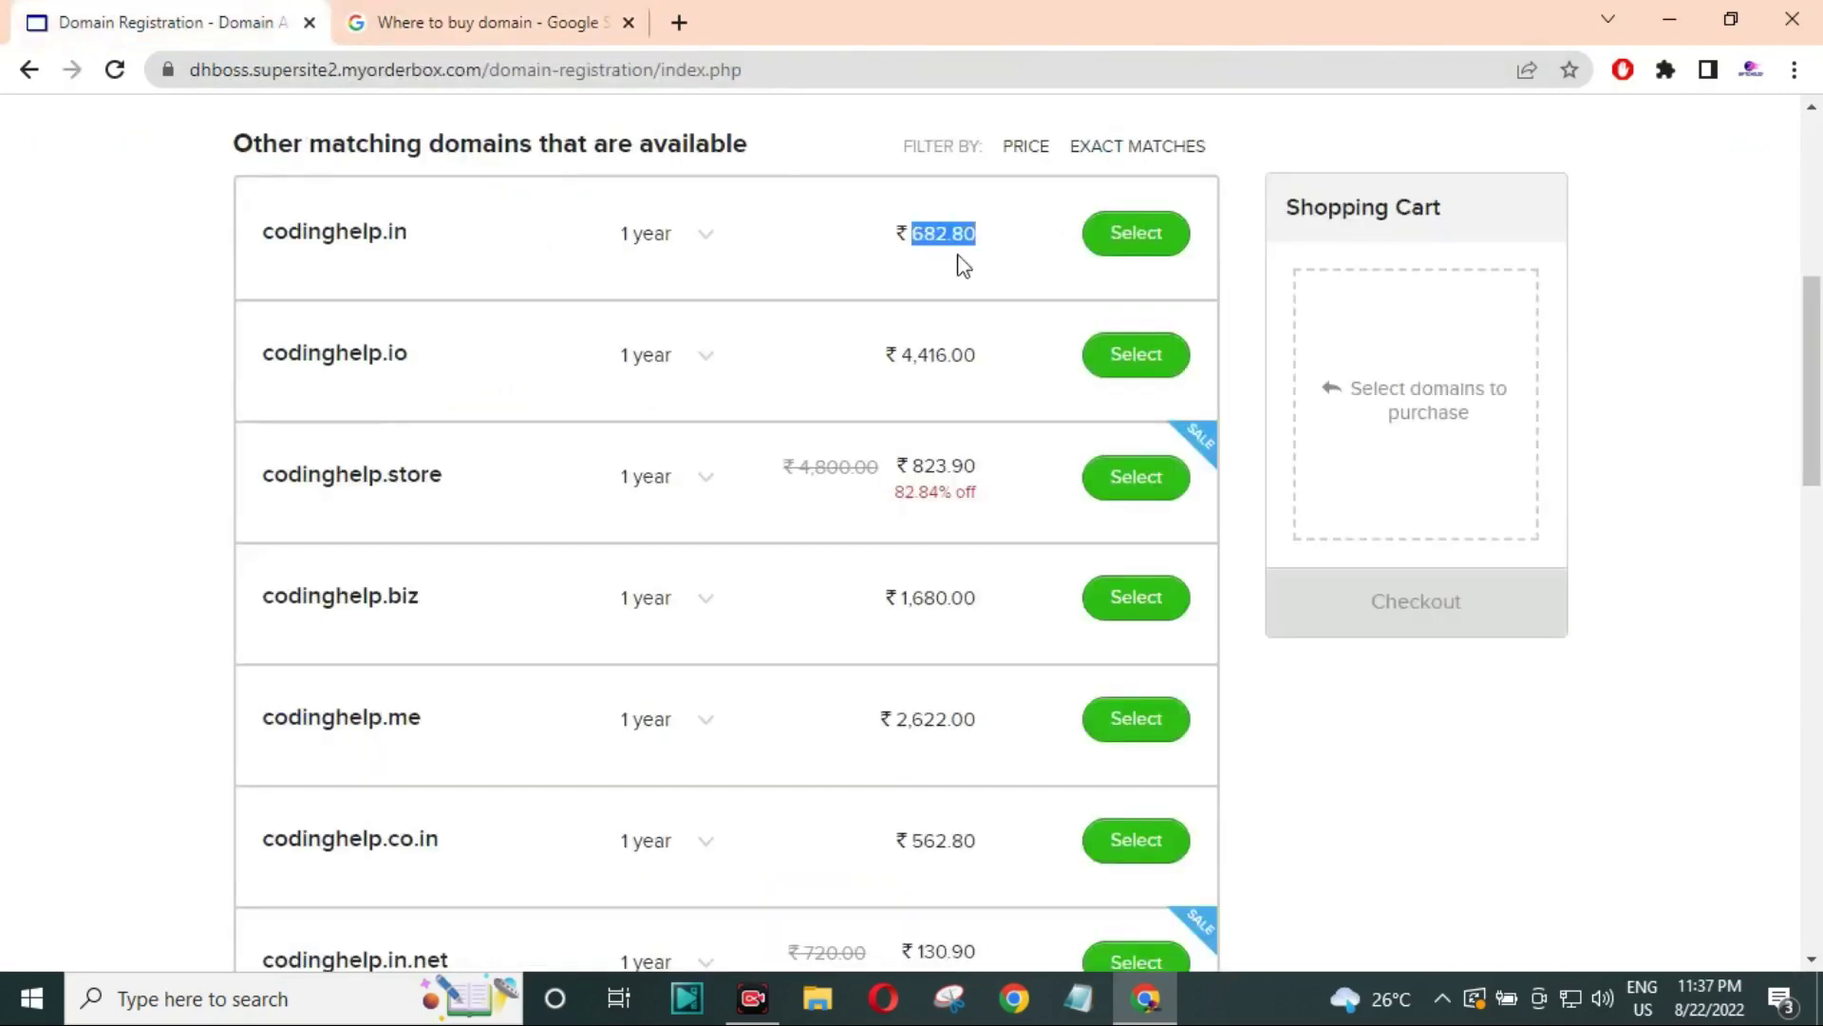
Step: Review the codinghelp.com availability notice again along with the one-year price of codinghelp.in
click(929, 232)
scroll(216, 214, up, 5)
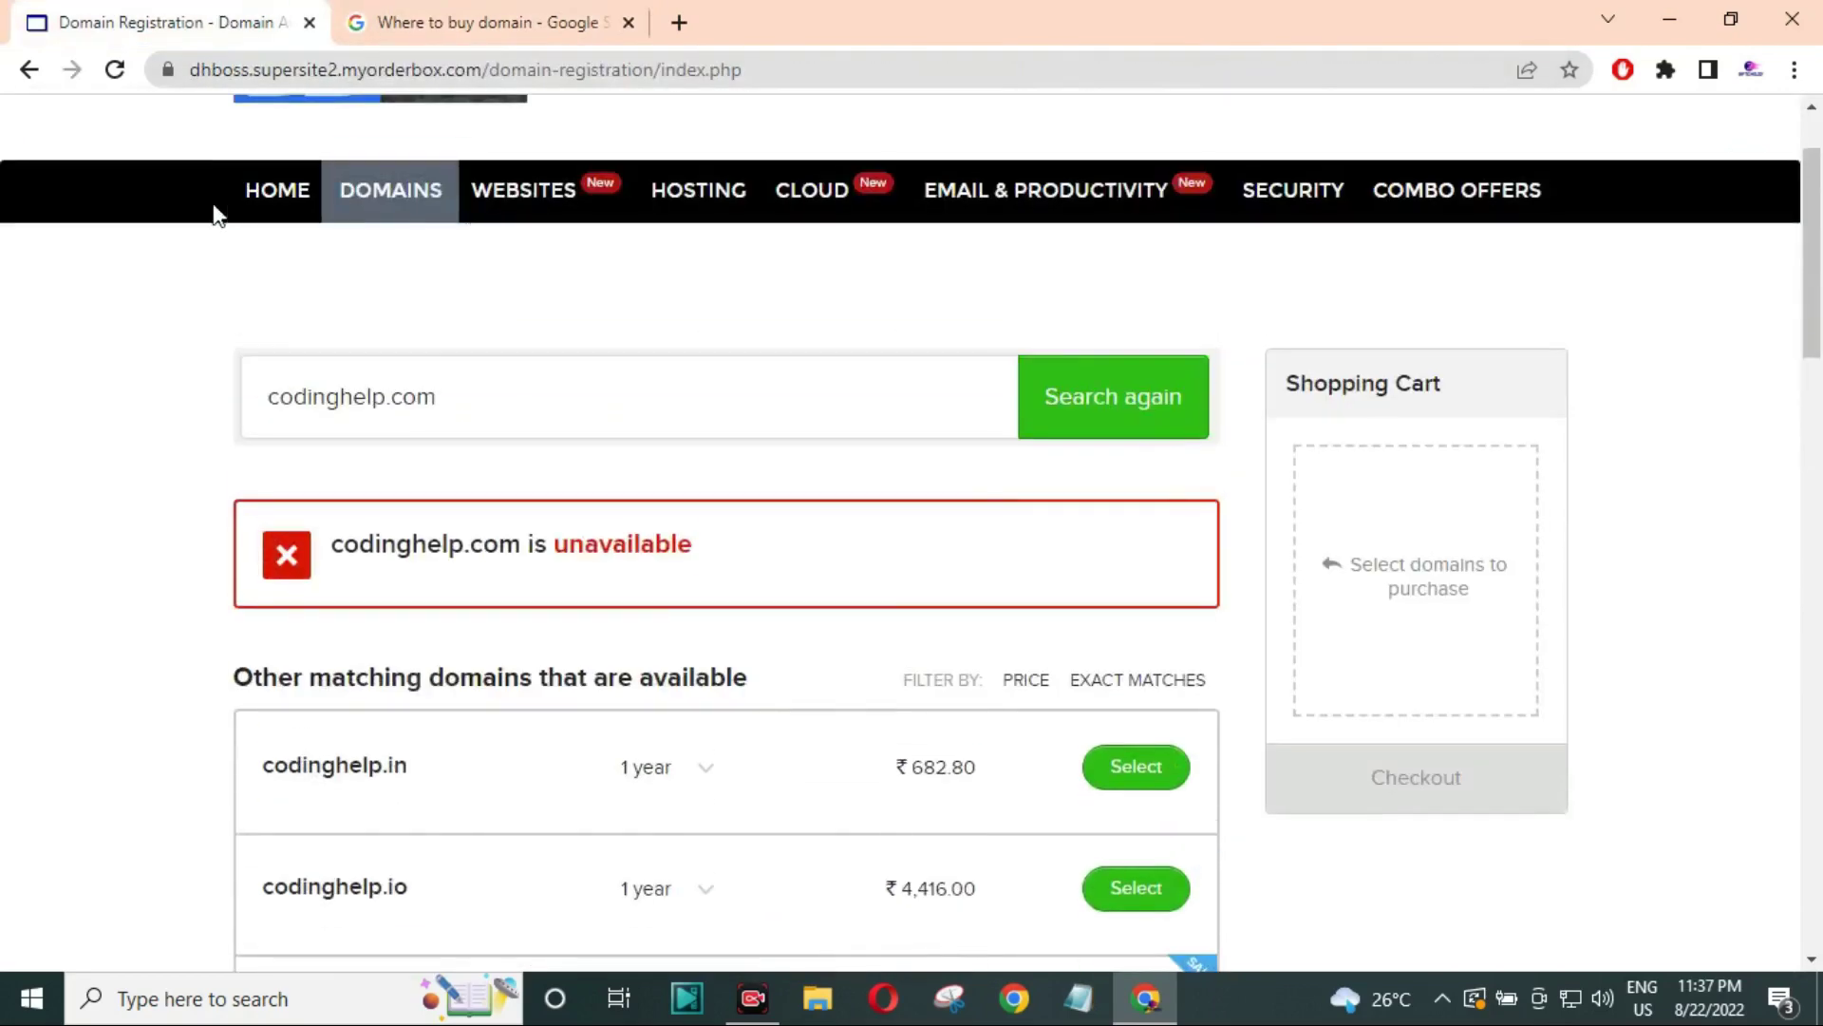
scroll(830, 545, down, 3)
scroll(824, 528, up, 1)
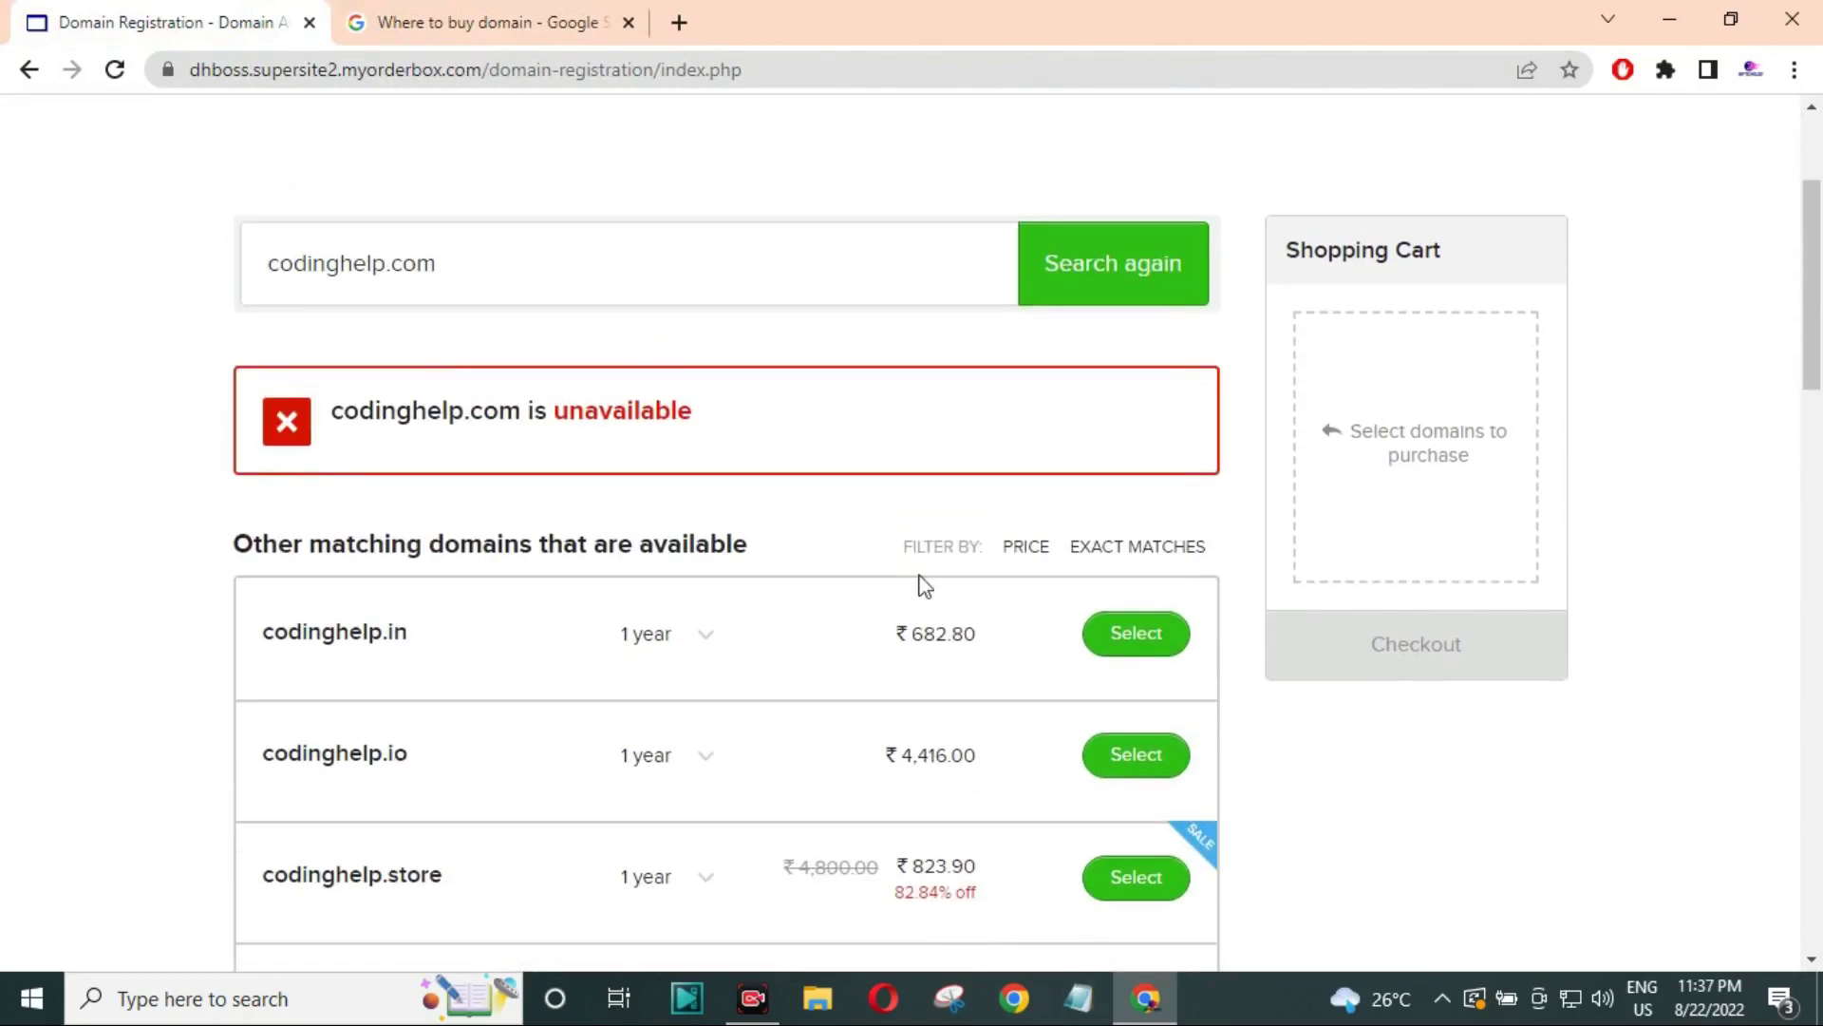
drag(913, 635, 965, 632)
click(939, 634)
drag(924, 633, 1002, 637)
click(938, 634)
scroll(570, 483, up, 3)
scroll(570, 482, down, 4)
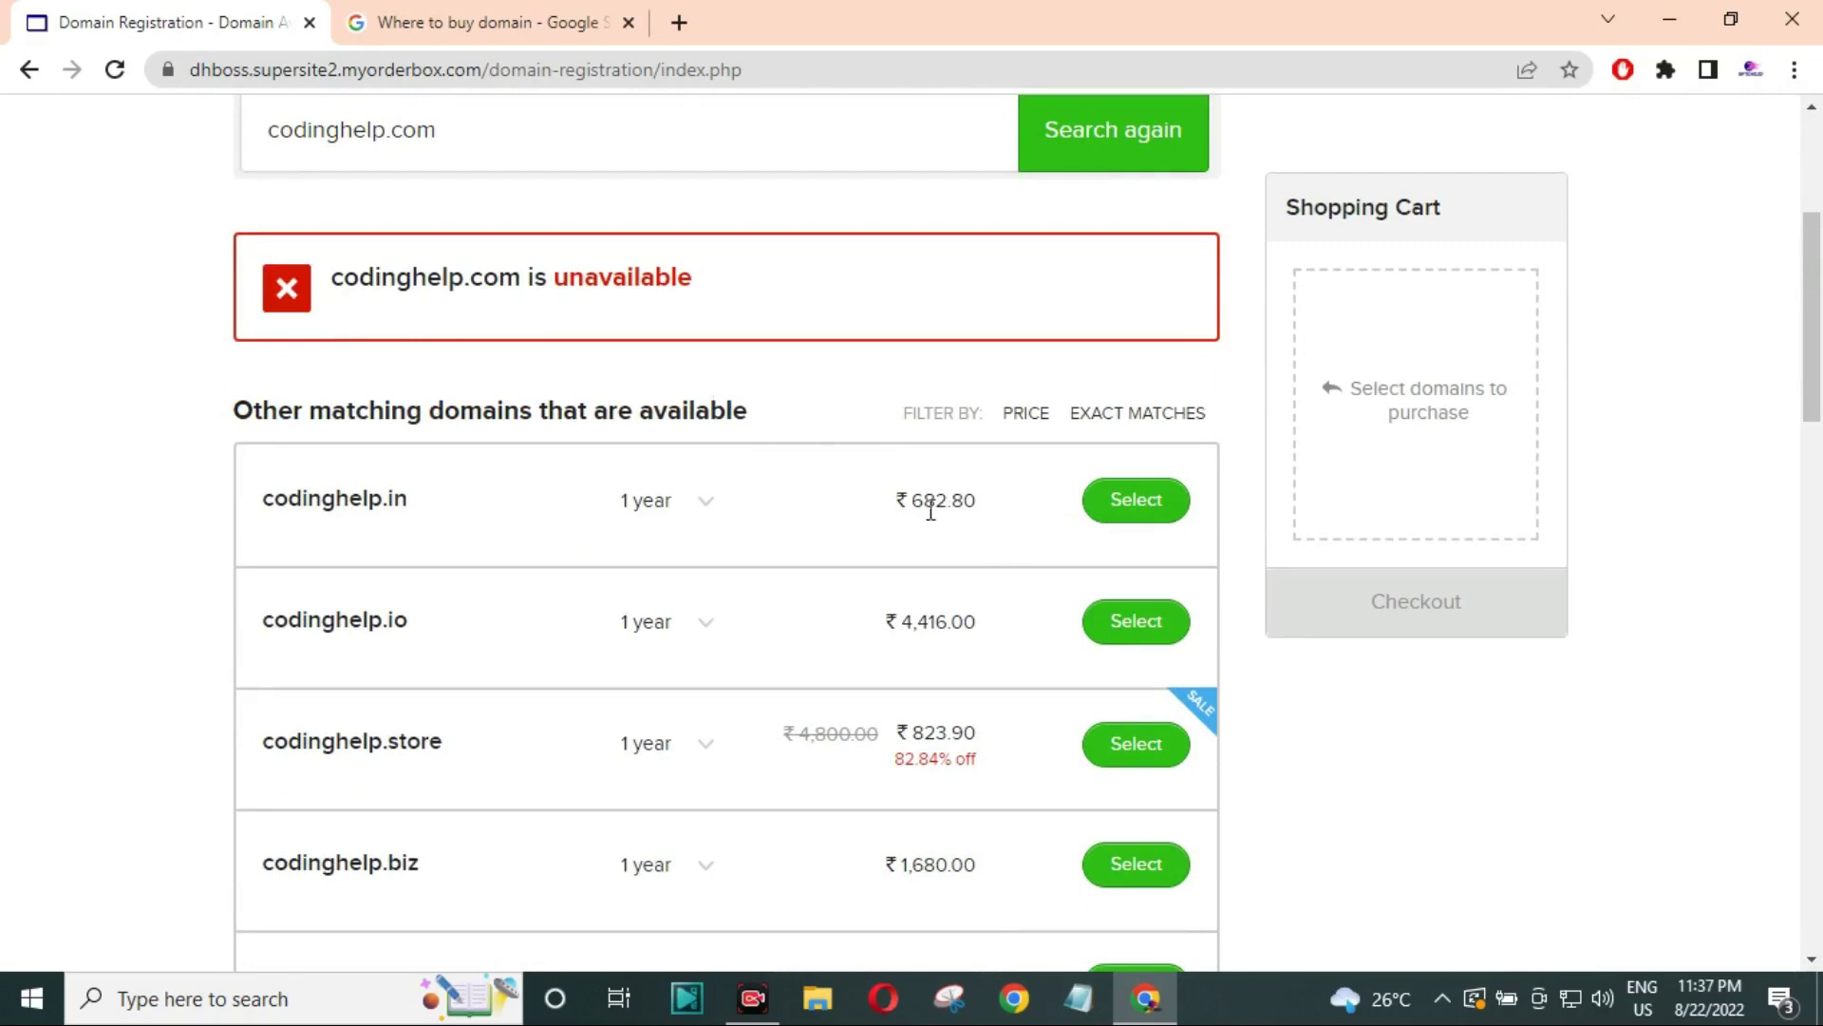
drag(914, 503, 1005, 517)
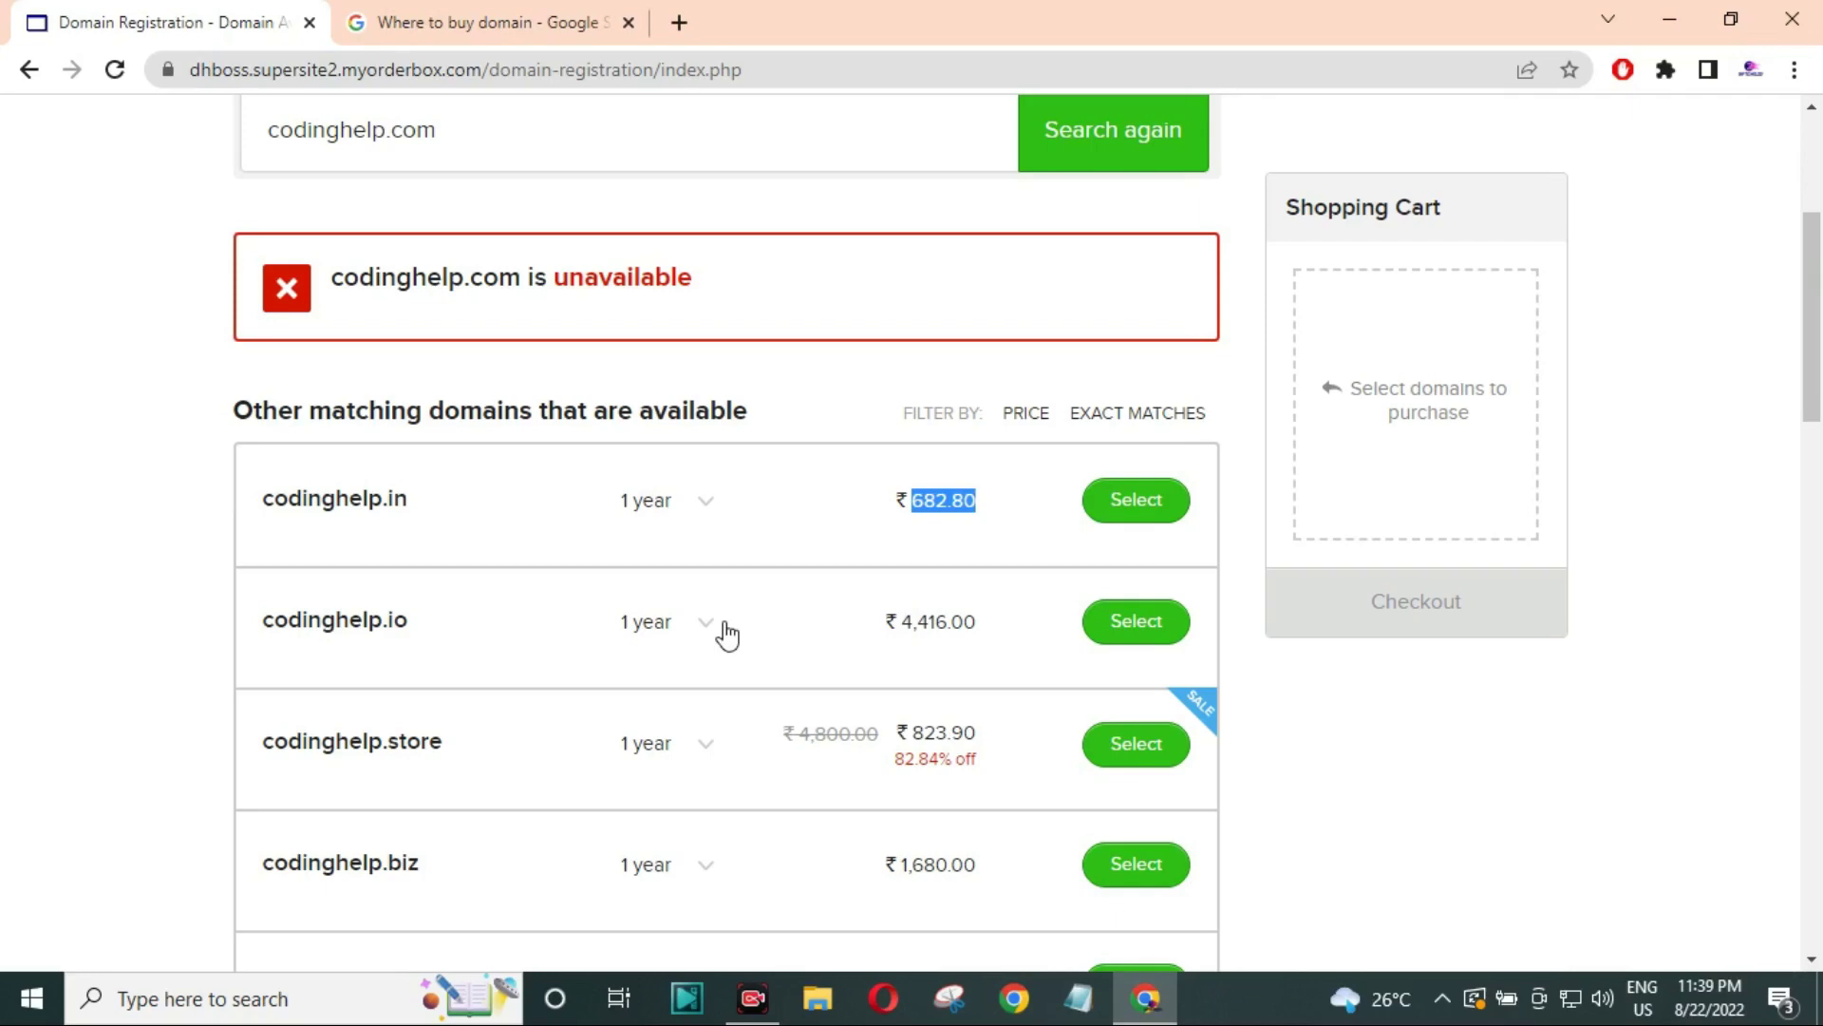
double_click(950, 503)
scroll(636, 593, up, 4)
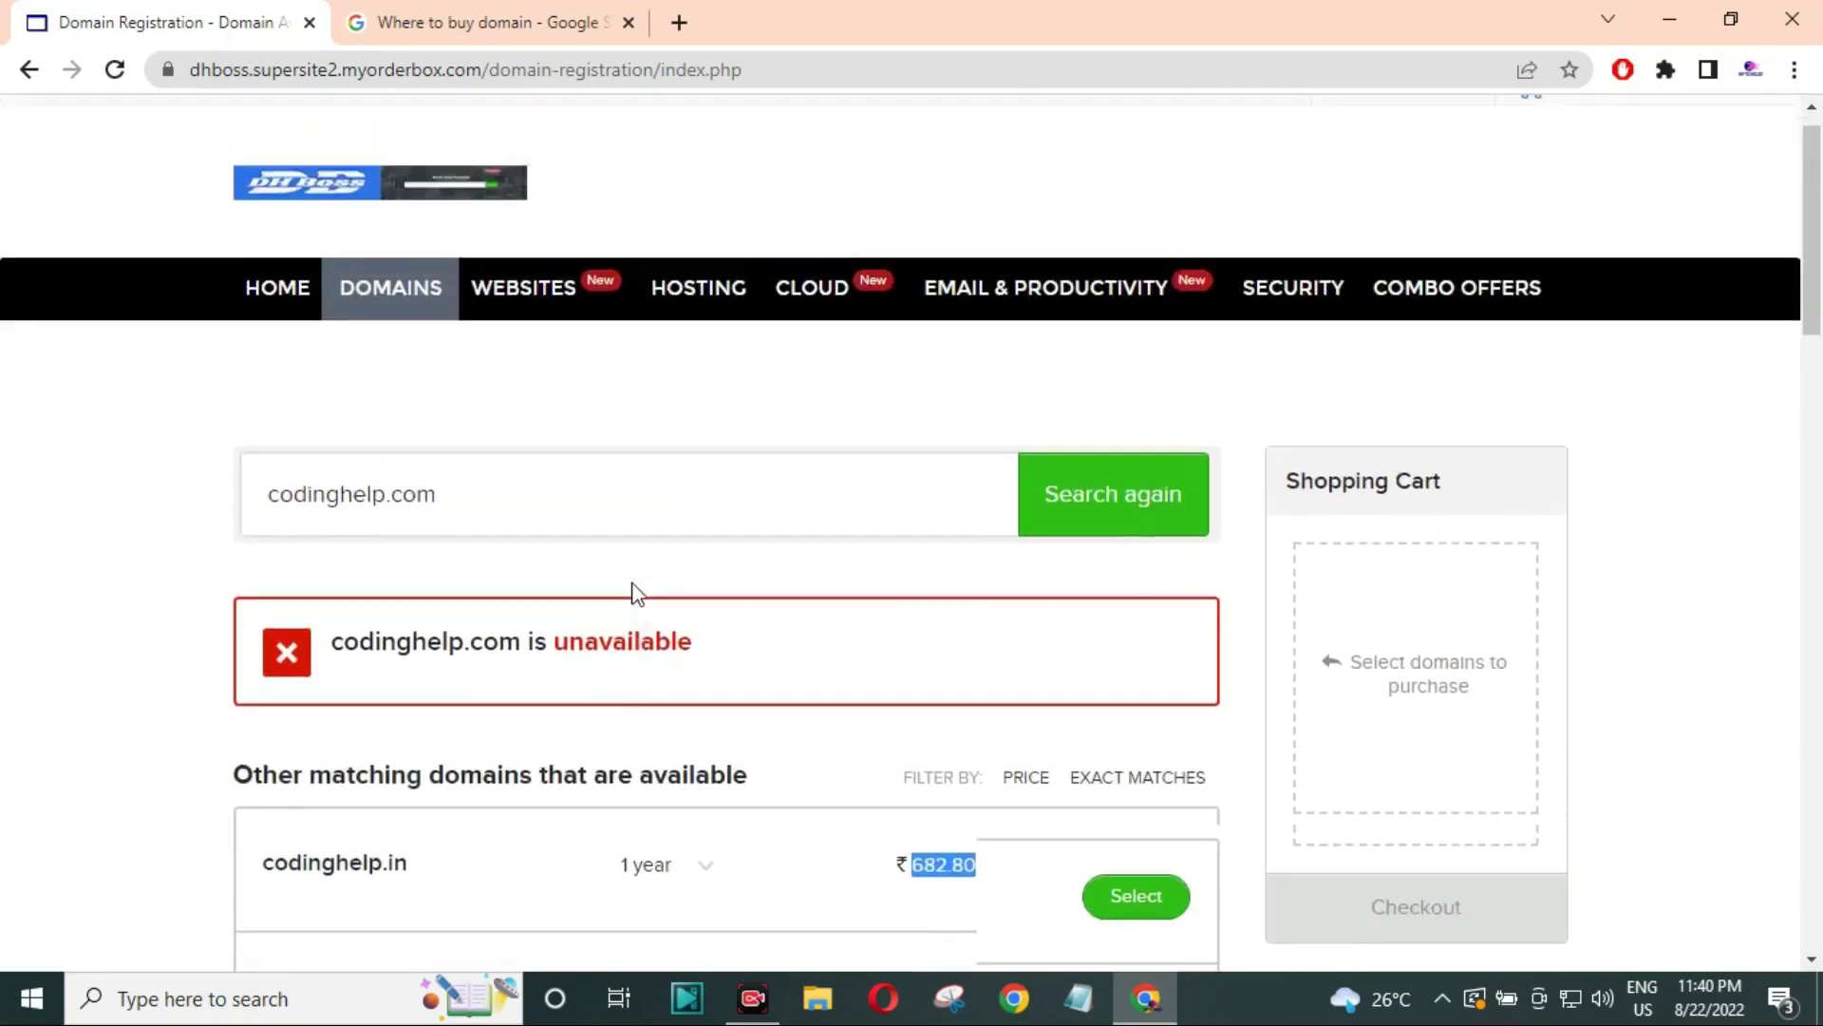
scroll(418, 642, down, 3)
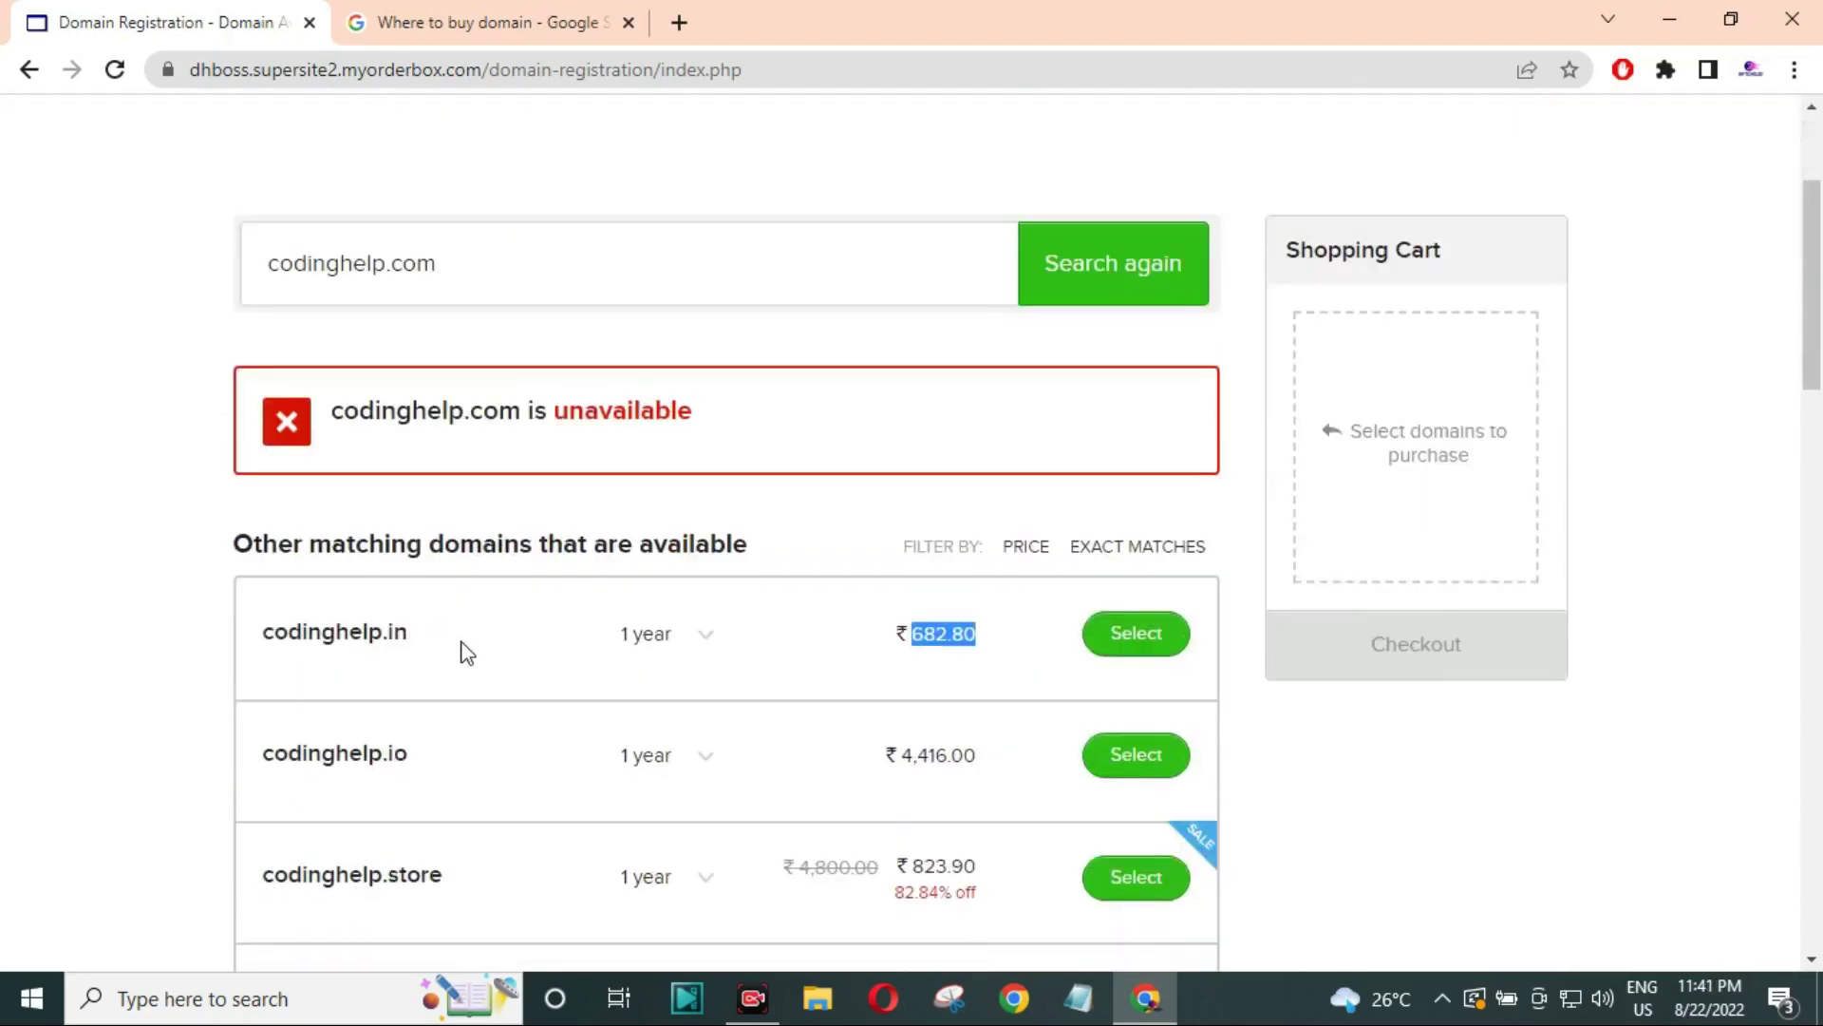
Step: Look over the available codinghelp alternatives and their one-year prices, from .in down to yourcodinghelp.com
click(788, 662)
scroll(787, 661, up, 2)
scroll(785, 659, down, 2)
scroll(777, 589, down, 2)
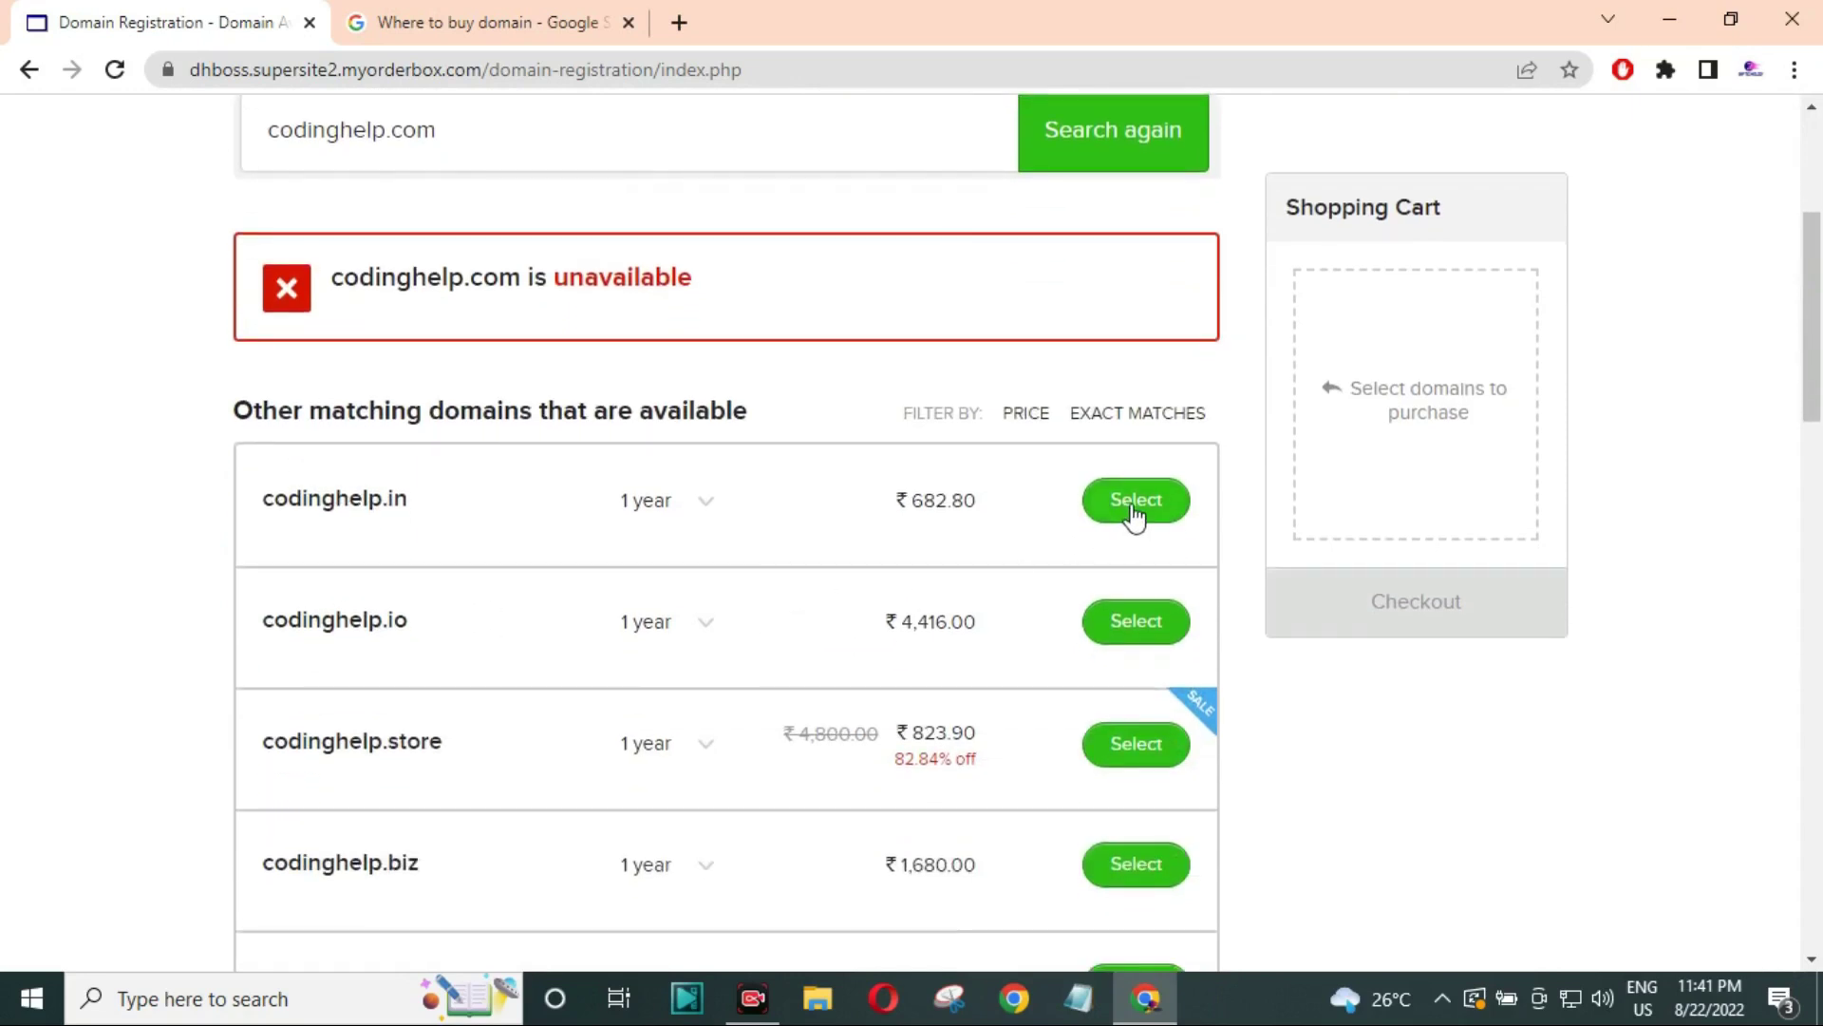
scroll(1136, 512, down, 4)
scroll(1116, 566, up, 2)
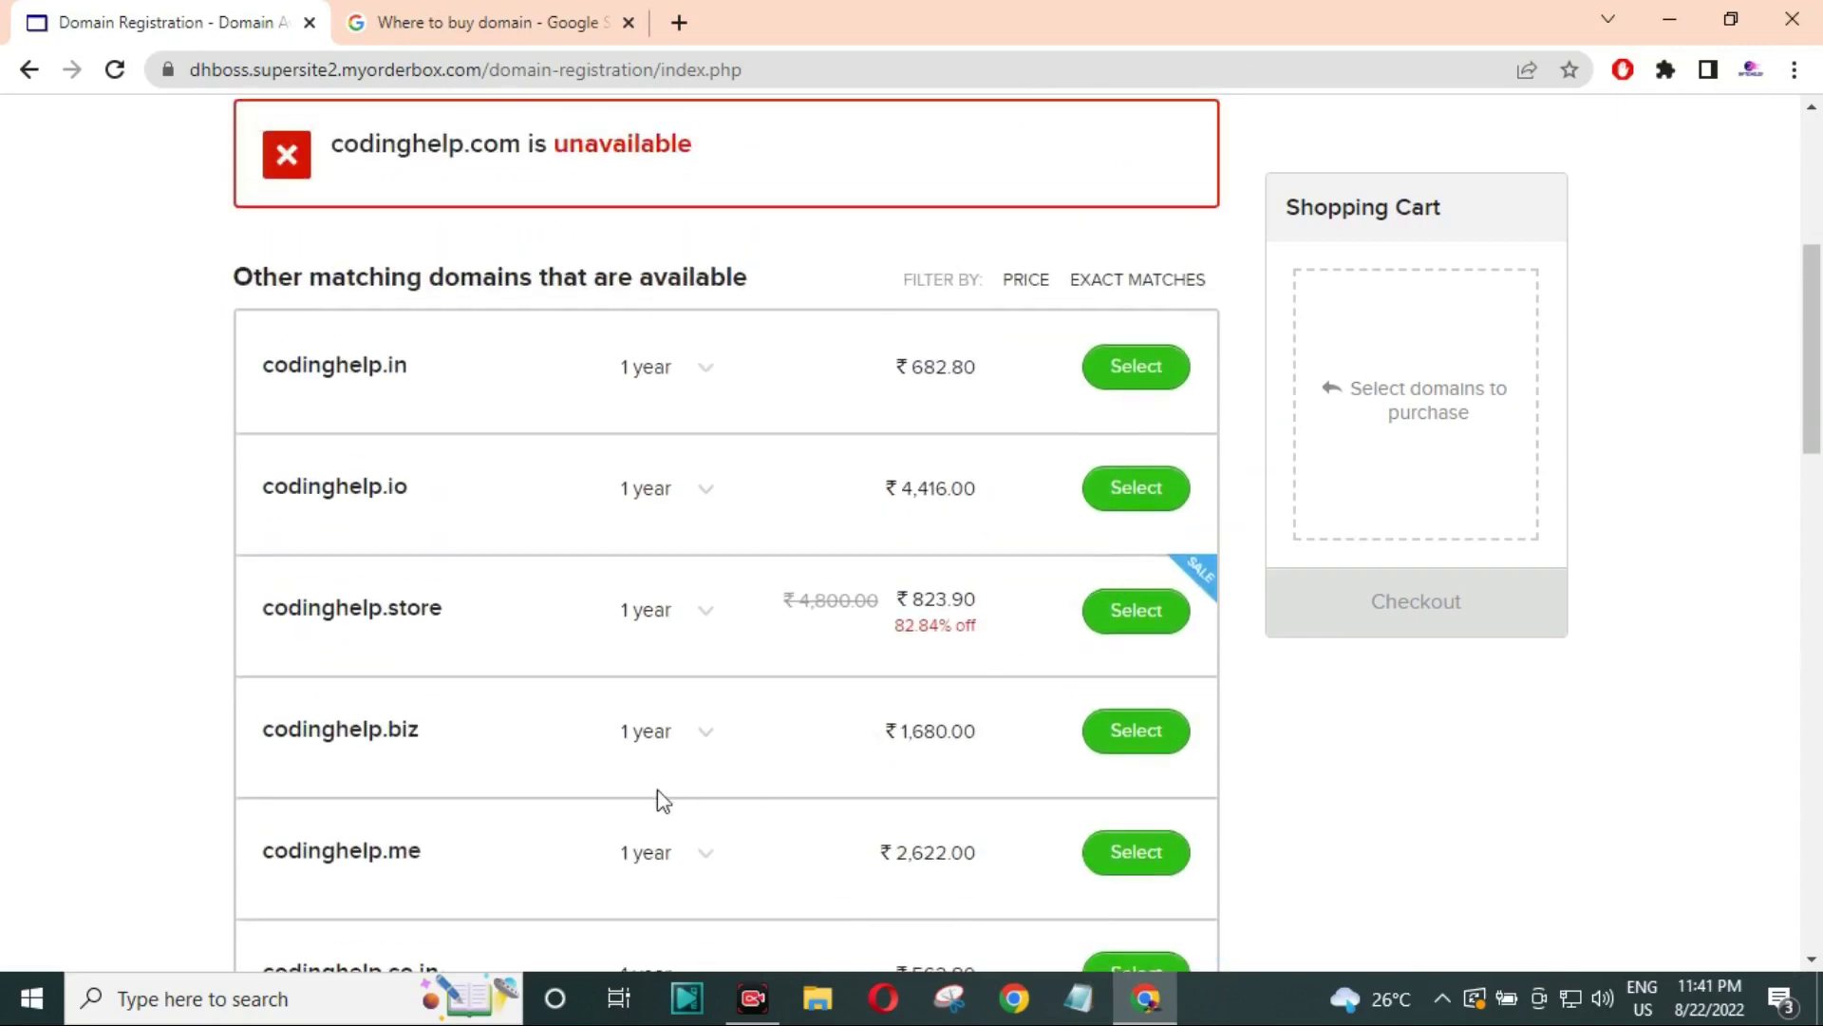
scroll(461, 503, down, 6)
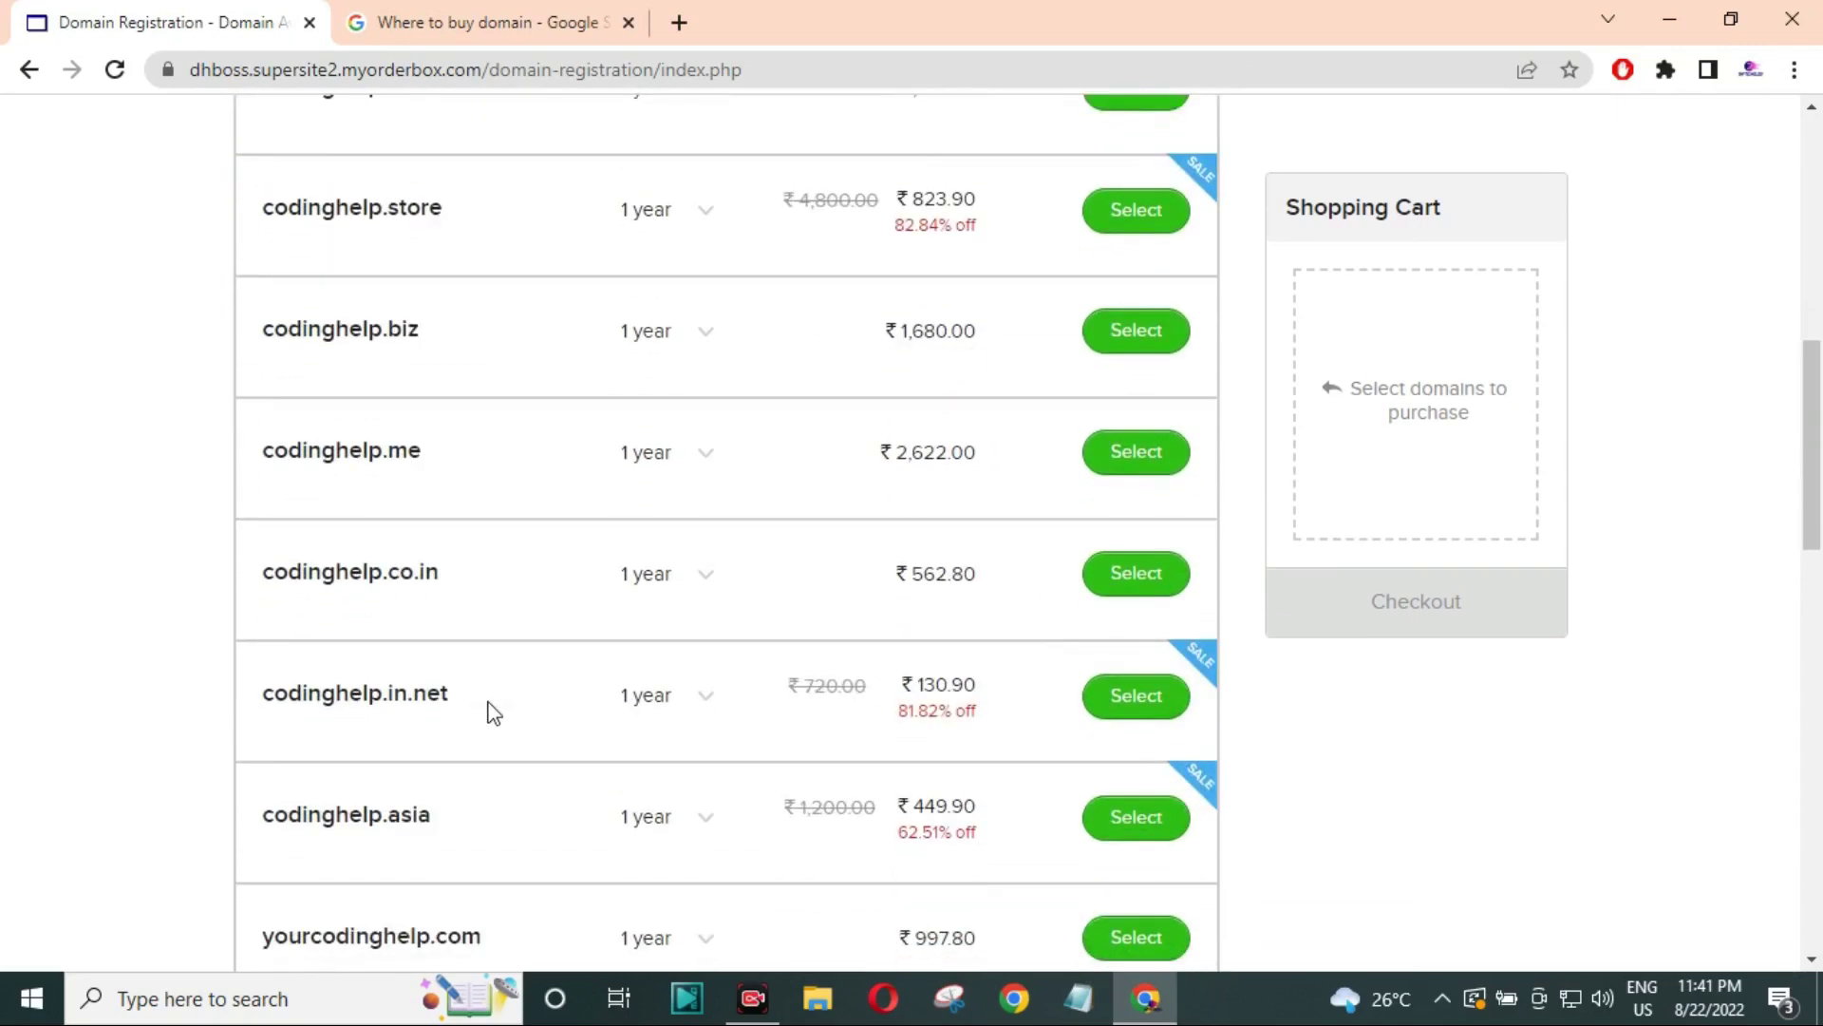
scroll(492, 722, down, 4)
scroll(627, 712, up, 14)
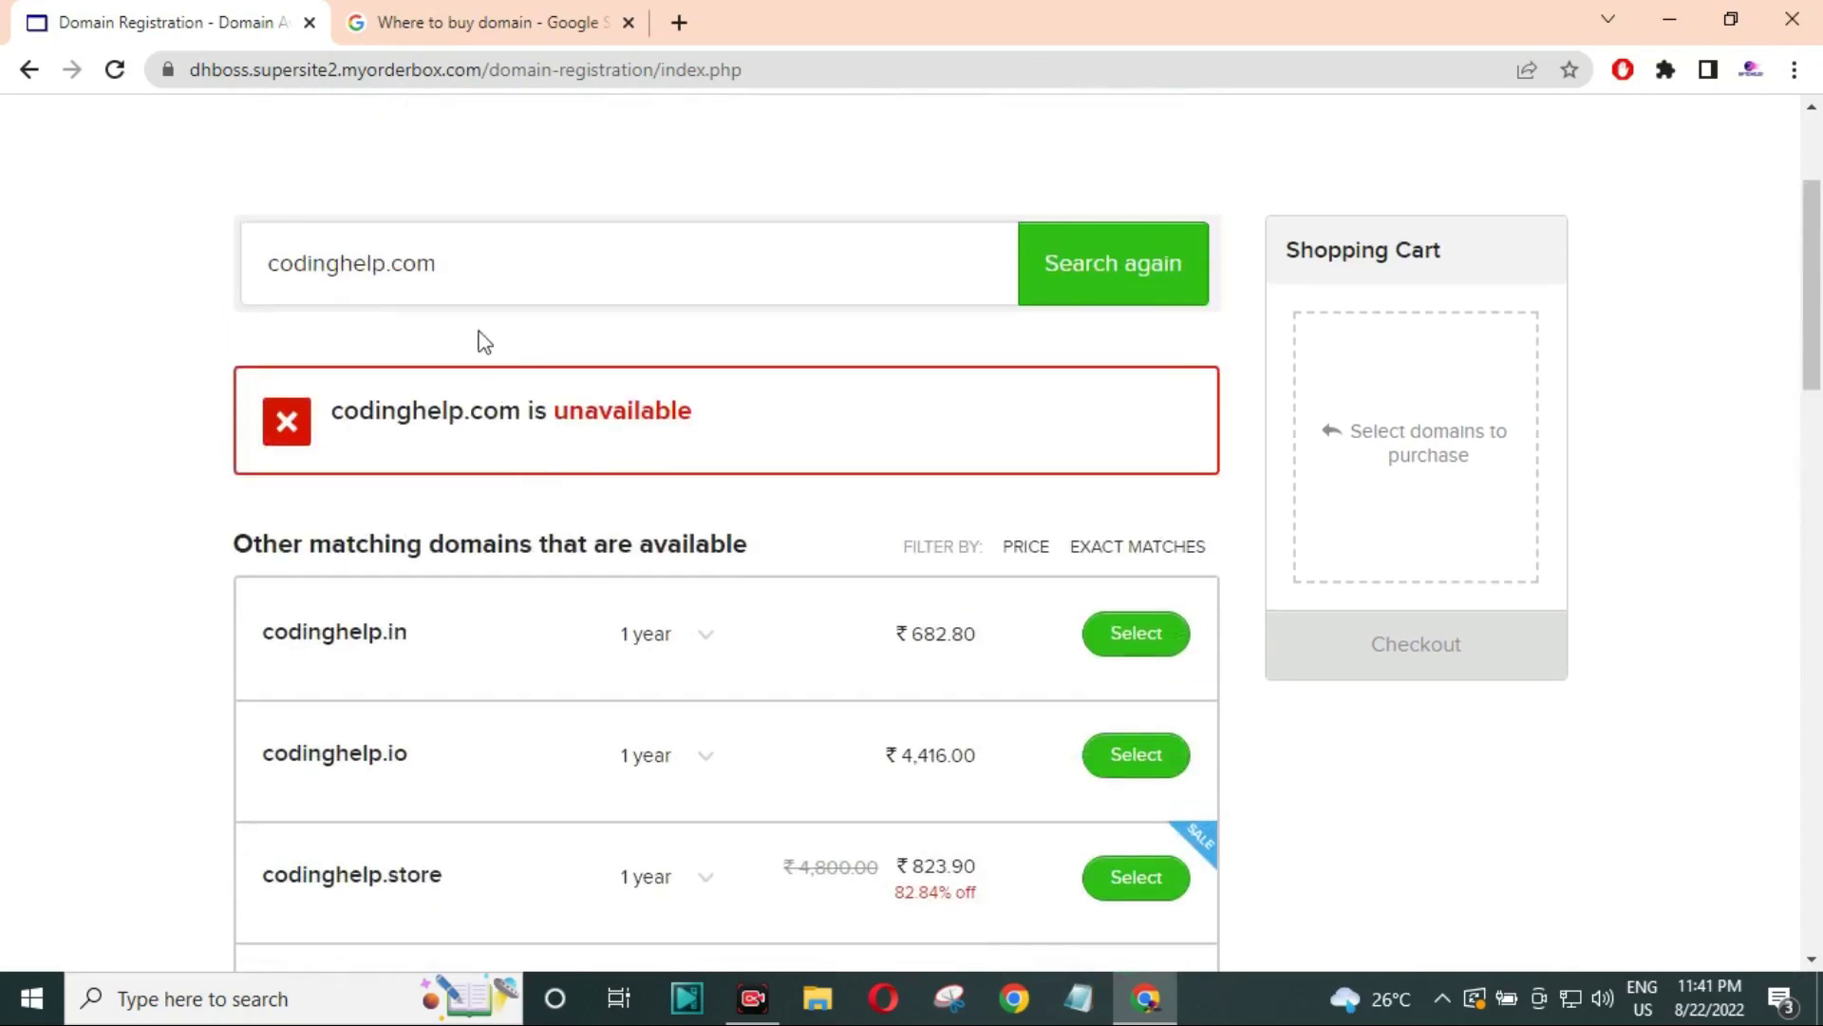
Step: Search for codinghelp.org and check its availability along with the codinghelp.in alternative
double_click(490, 268)
text(org)
click(1070, 271)
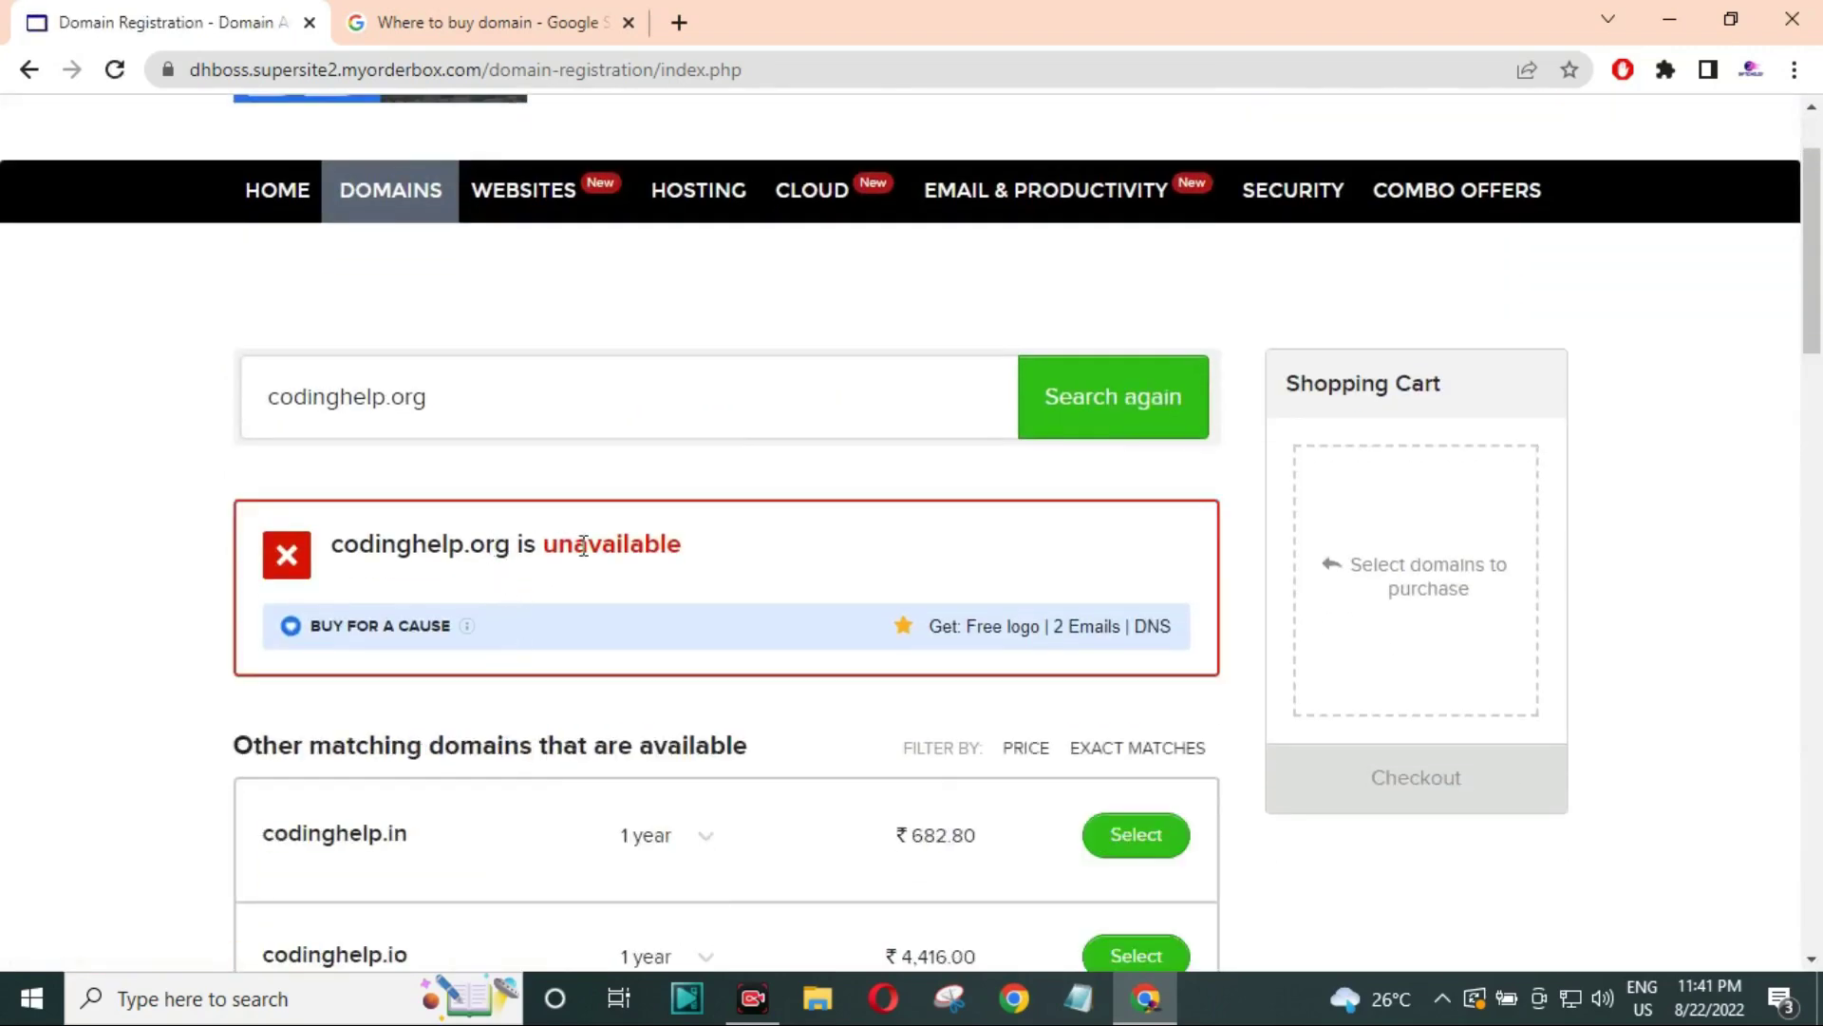
scroll(583, 545, down, 4)
drag(288, 433, 948, 399)
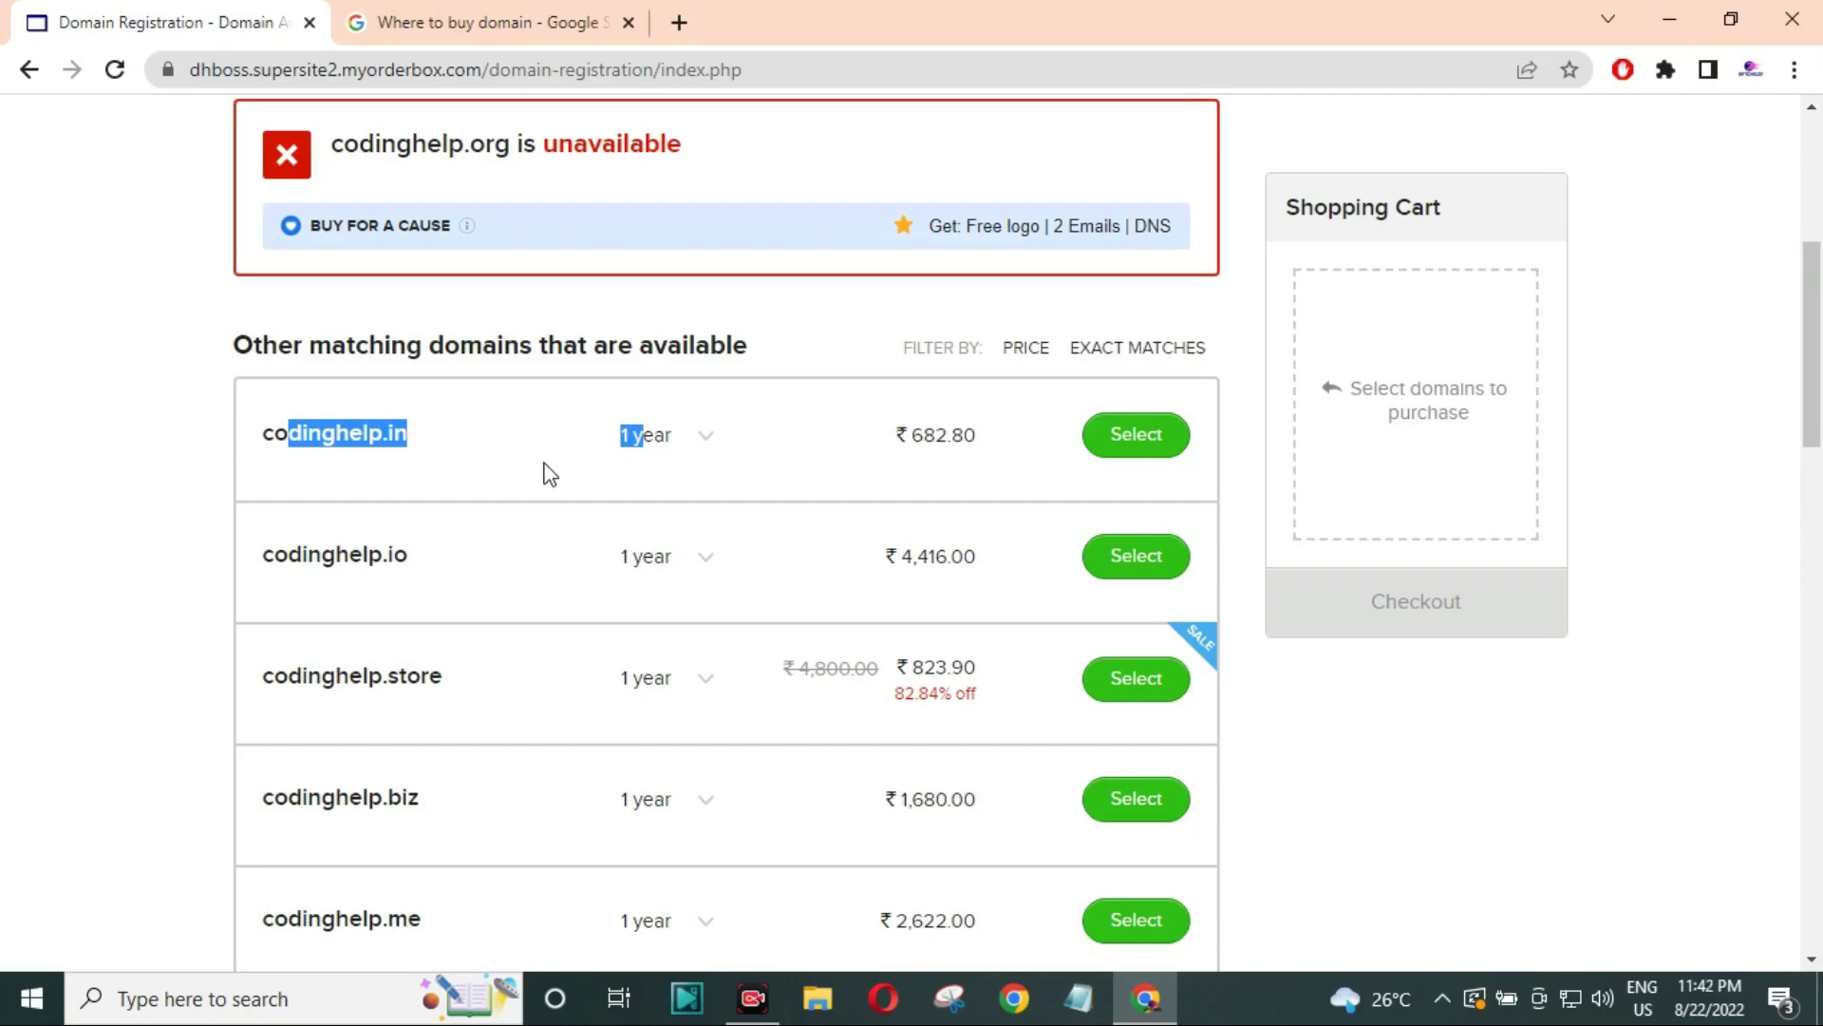
Step: Add codinghelp.in for 1 year to the shopping cart and proceed to checkout
click(403, 433)
click(1117, 450)
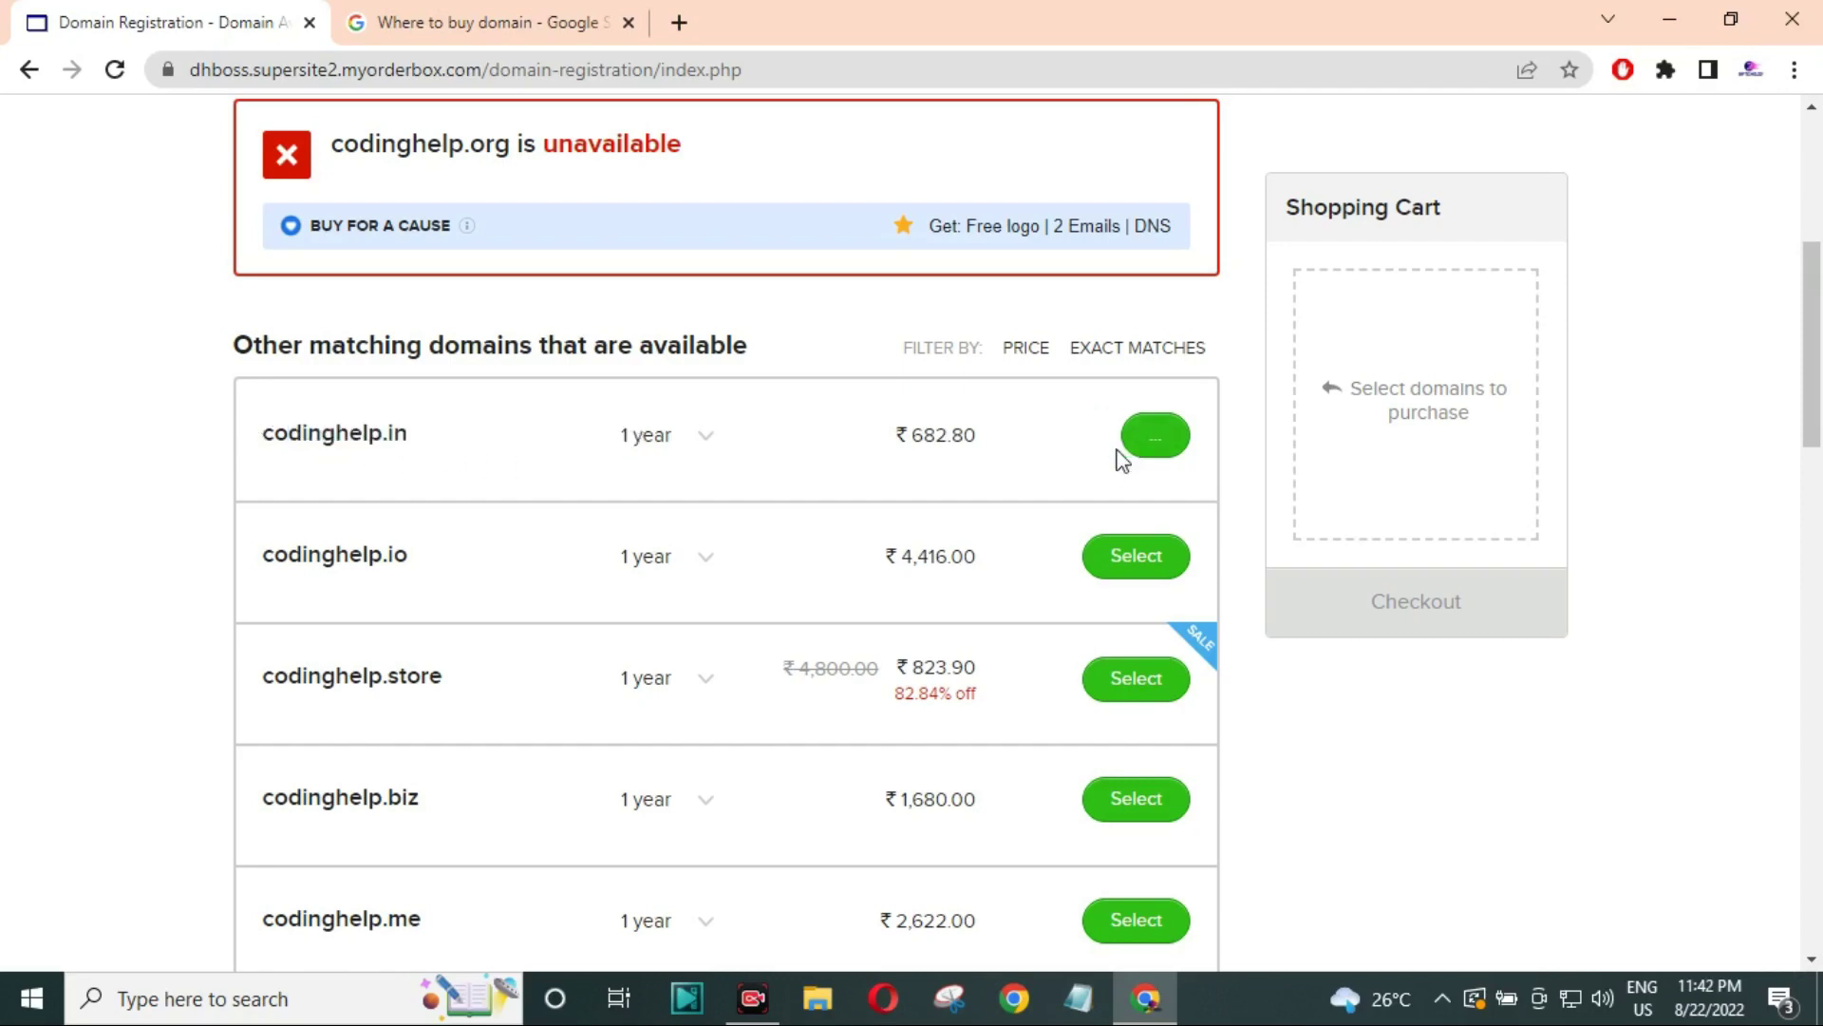
mouse_move(1191, 348)
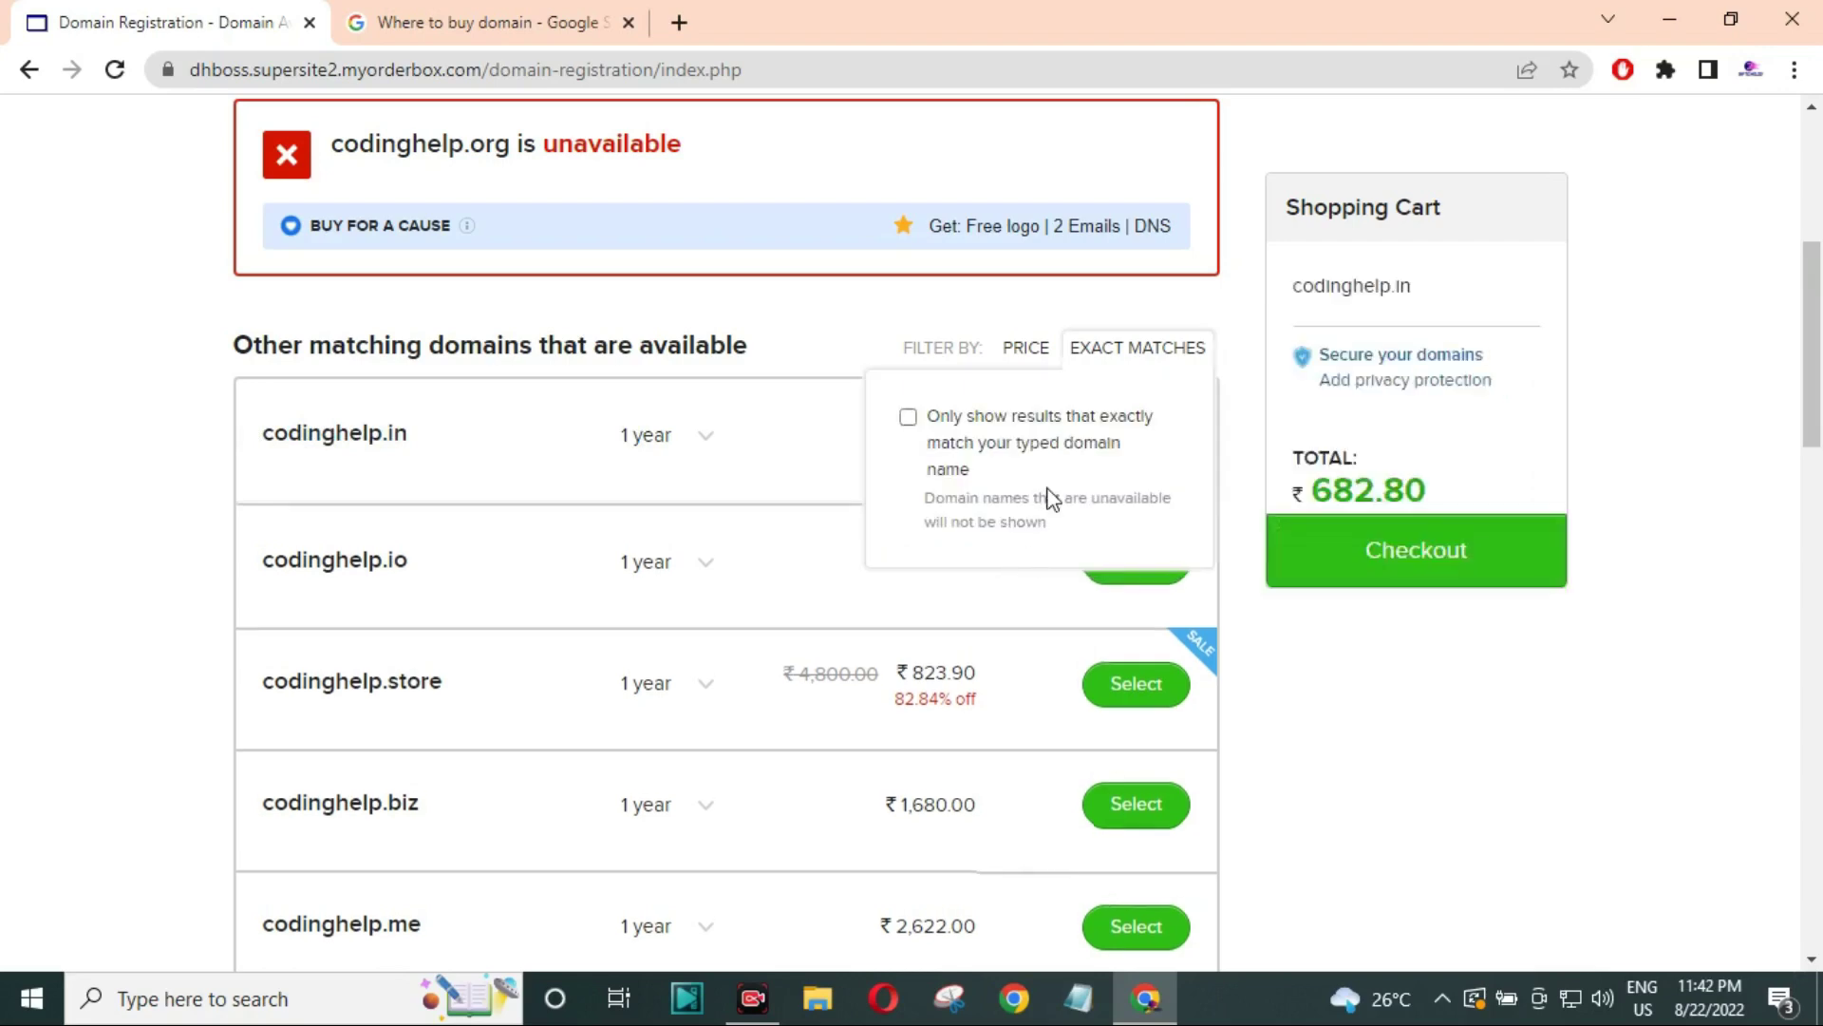
click(1392, 567)
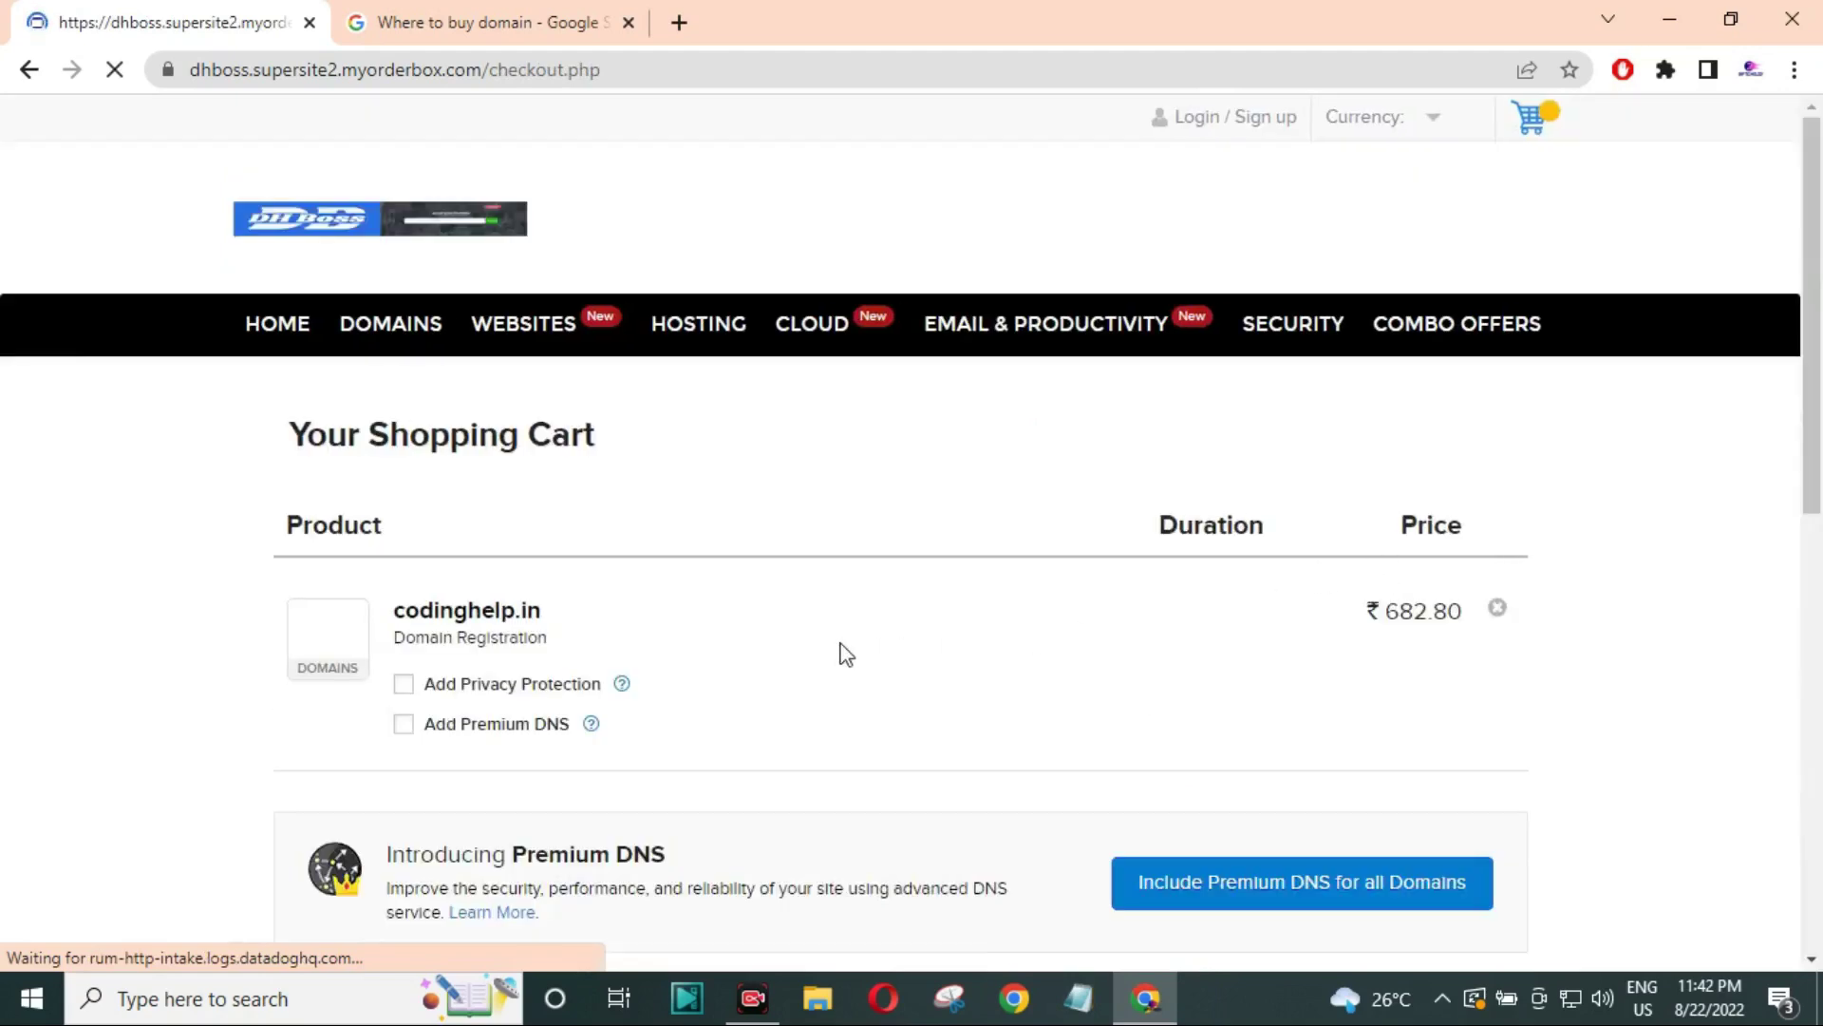
Step: Request a password reset from the checkout sign-in section by submitting the account's e-mail address
scroll(835, 626, down, 3)
scroll(1415, 531, down, 3)
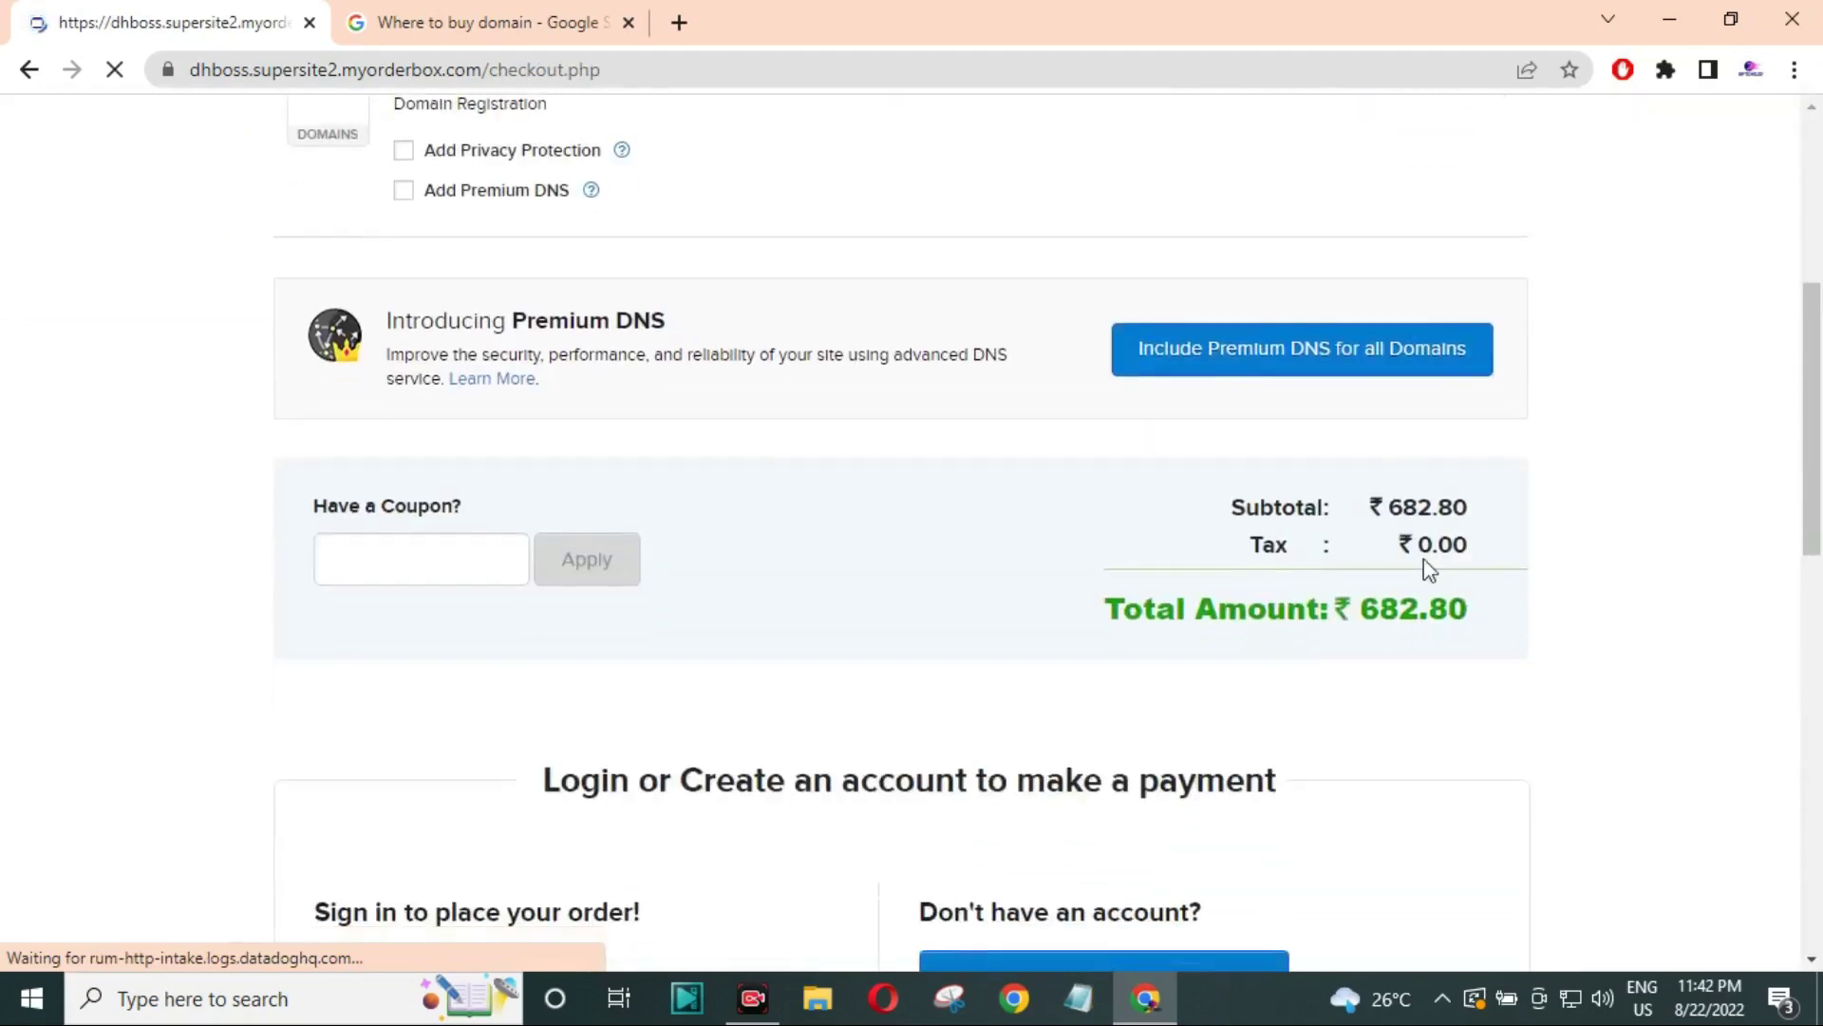
scroll(1375, 653, down, 5)
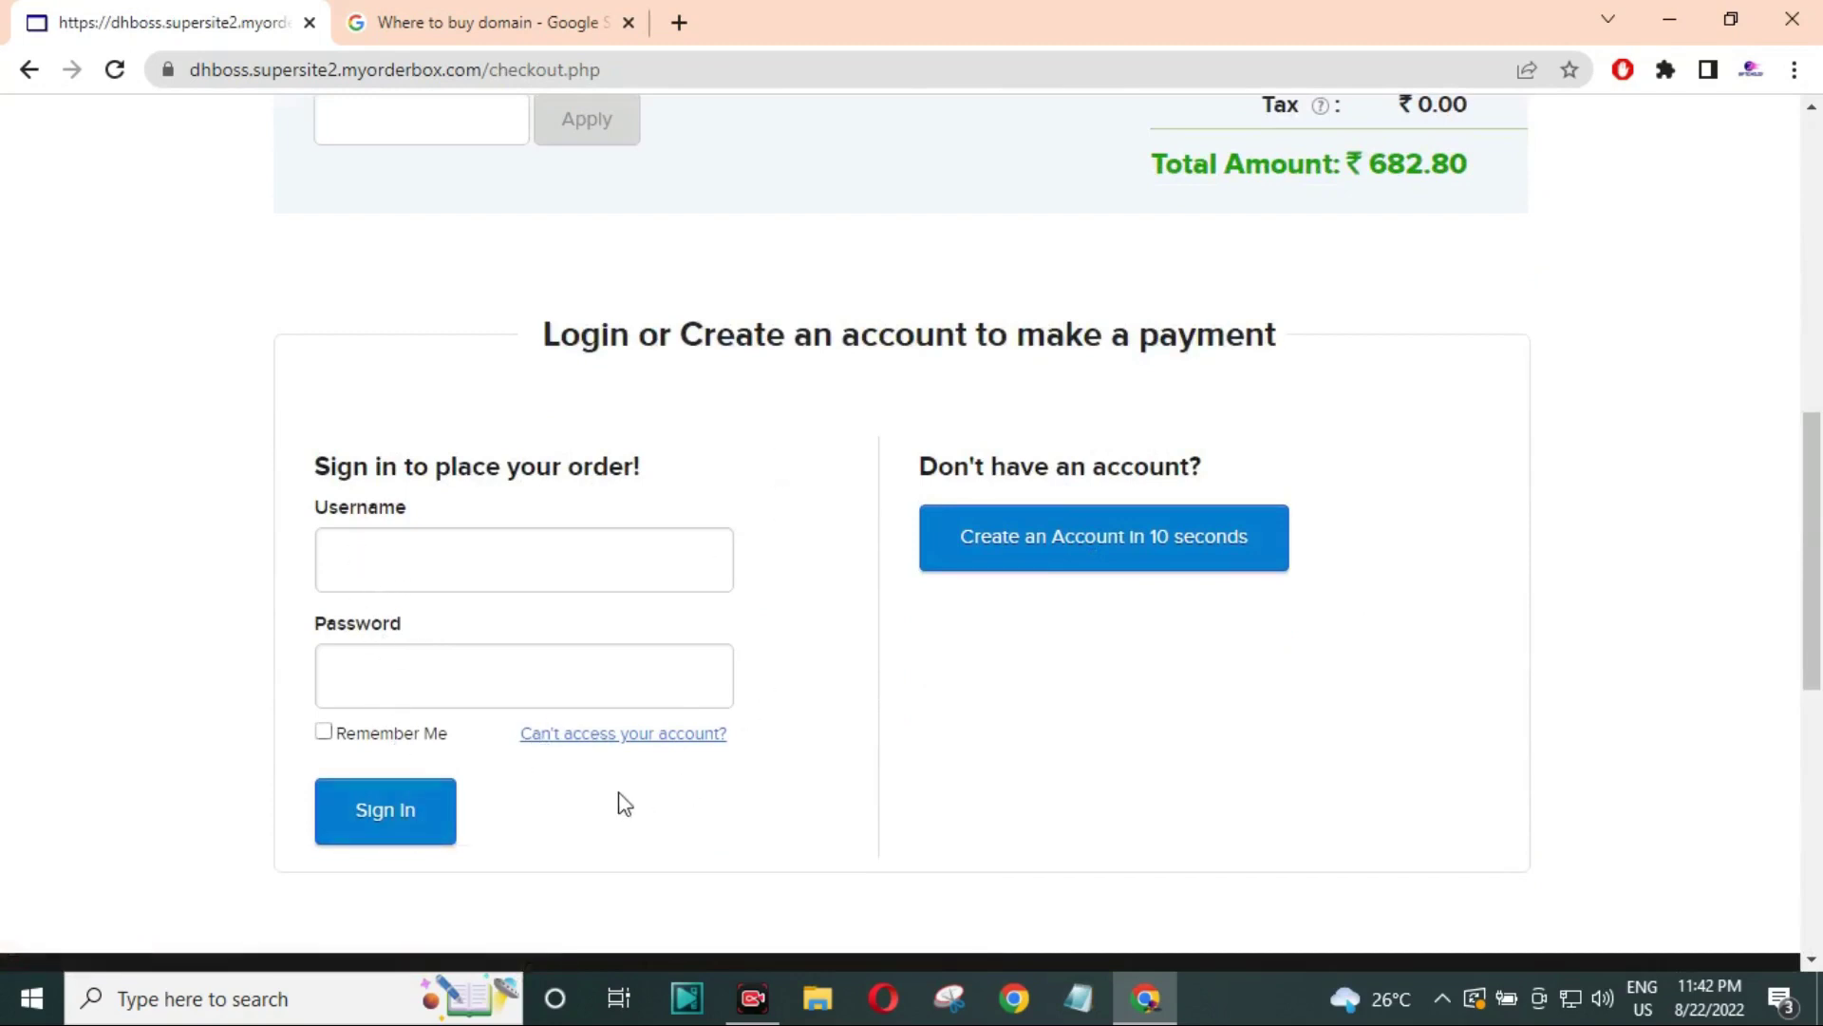
click(593, 746)
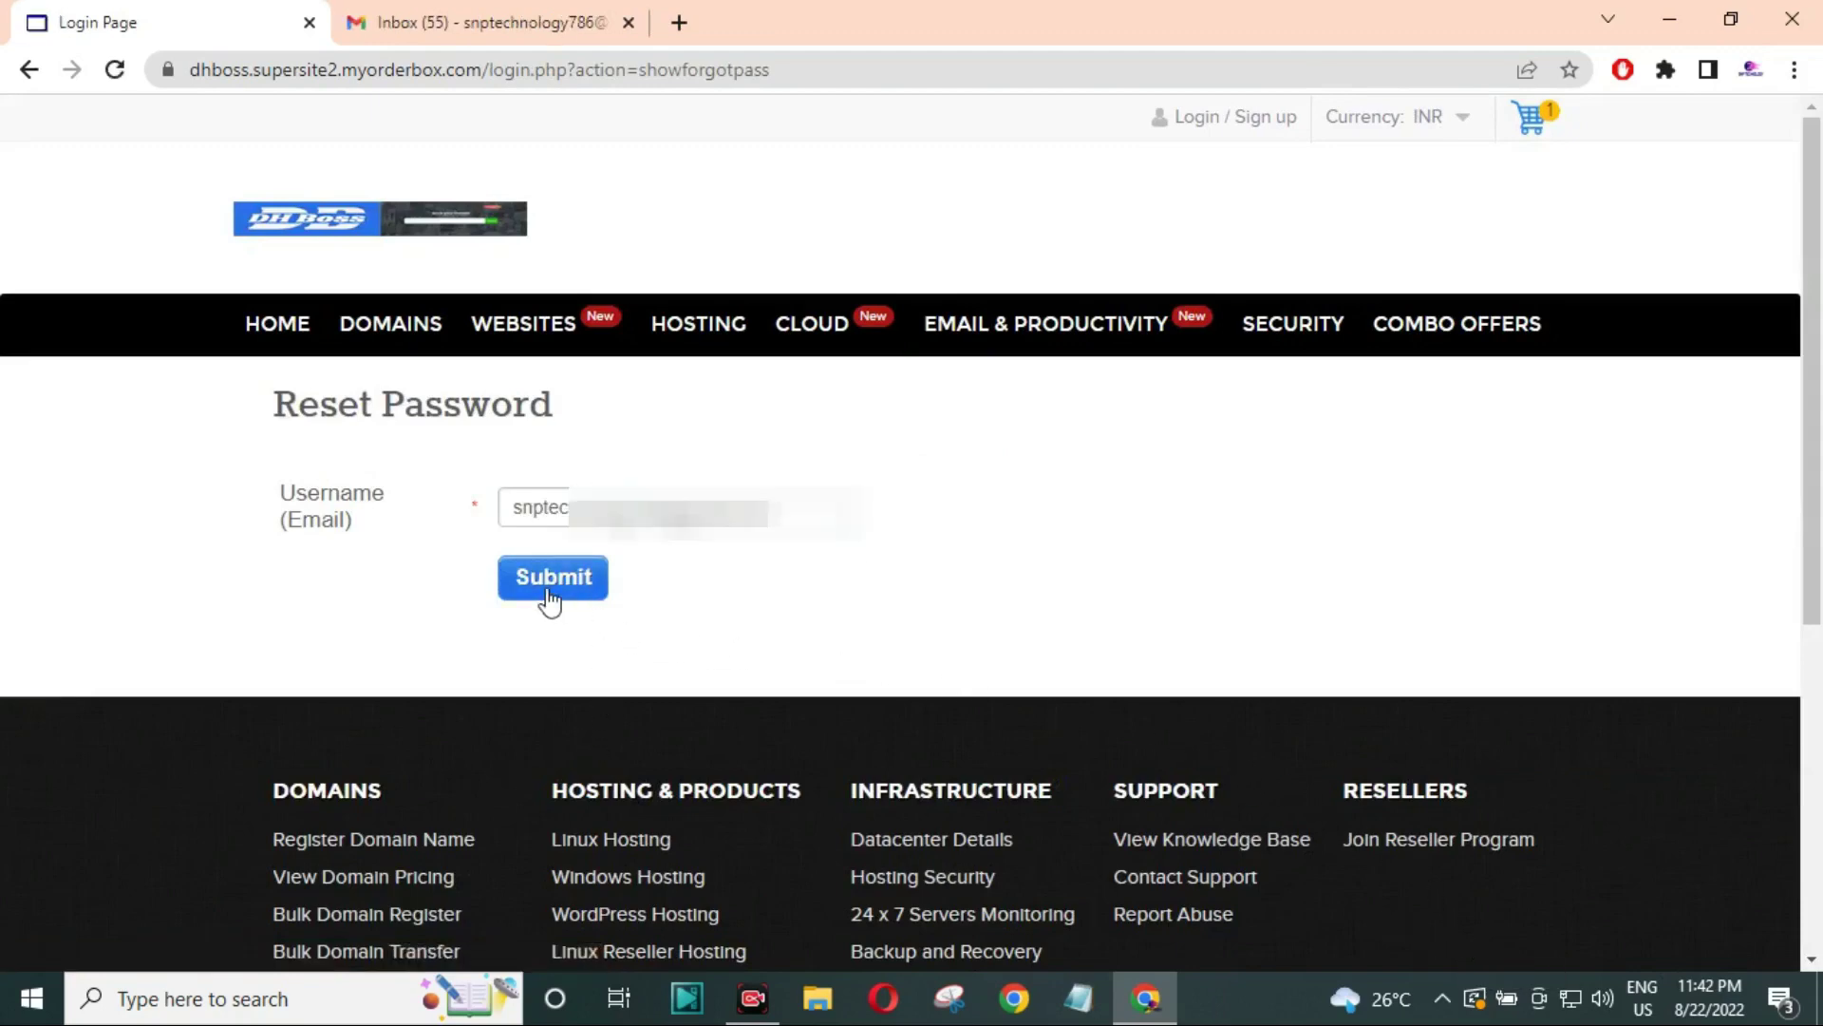
click(550, 602)
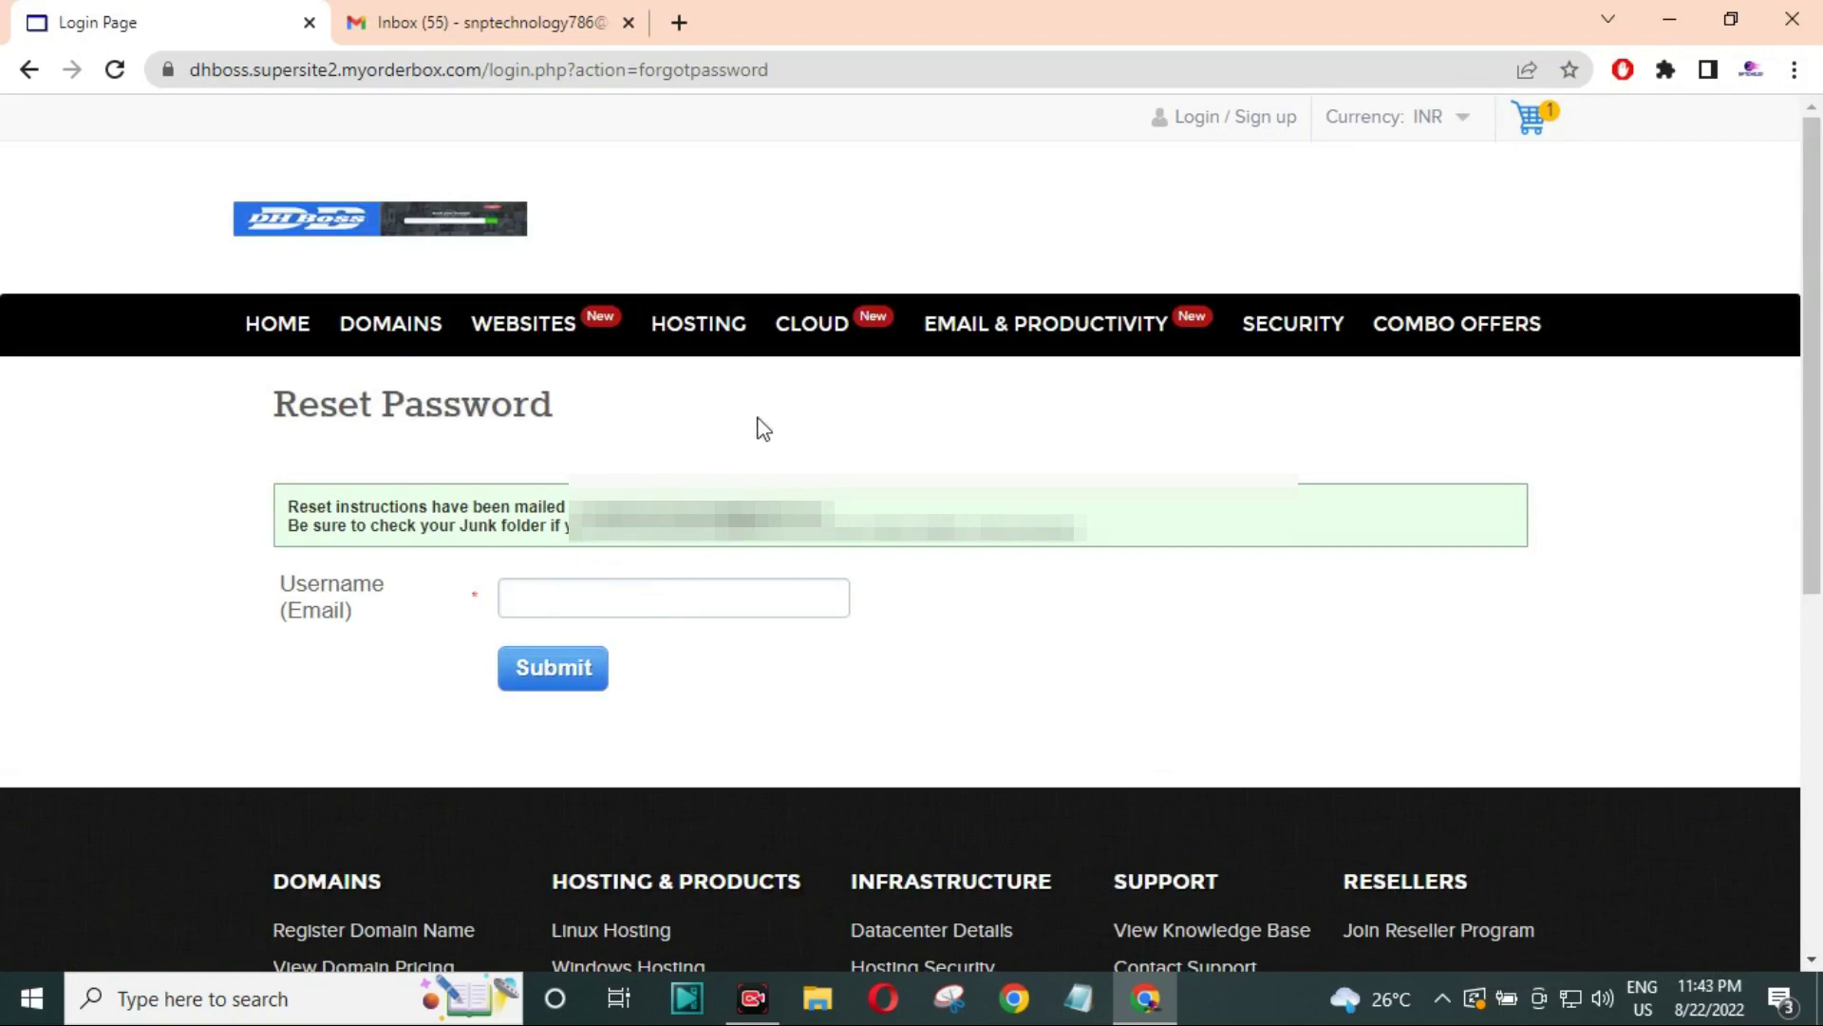
Step: Switch to Gmail, open the "Reset your Password" message and follow its reset link
click(502, 13)
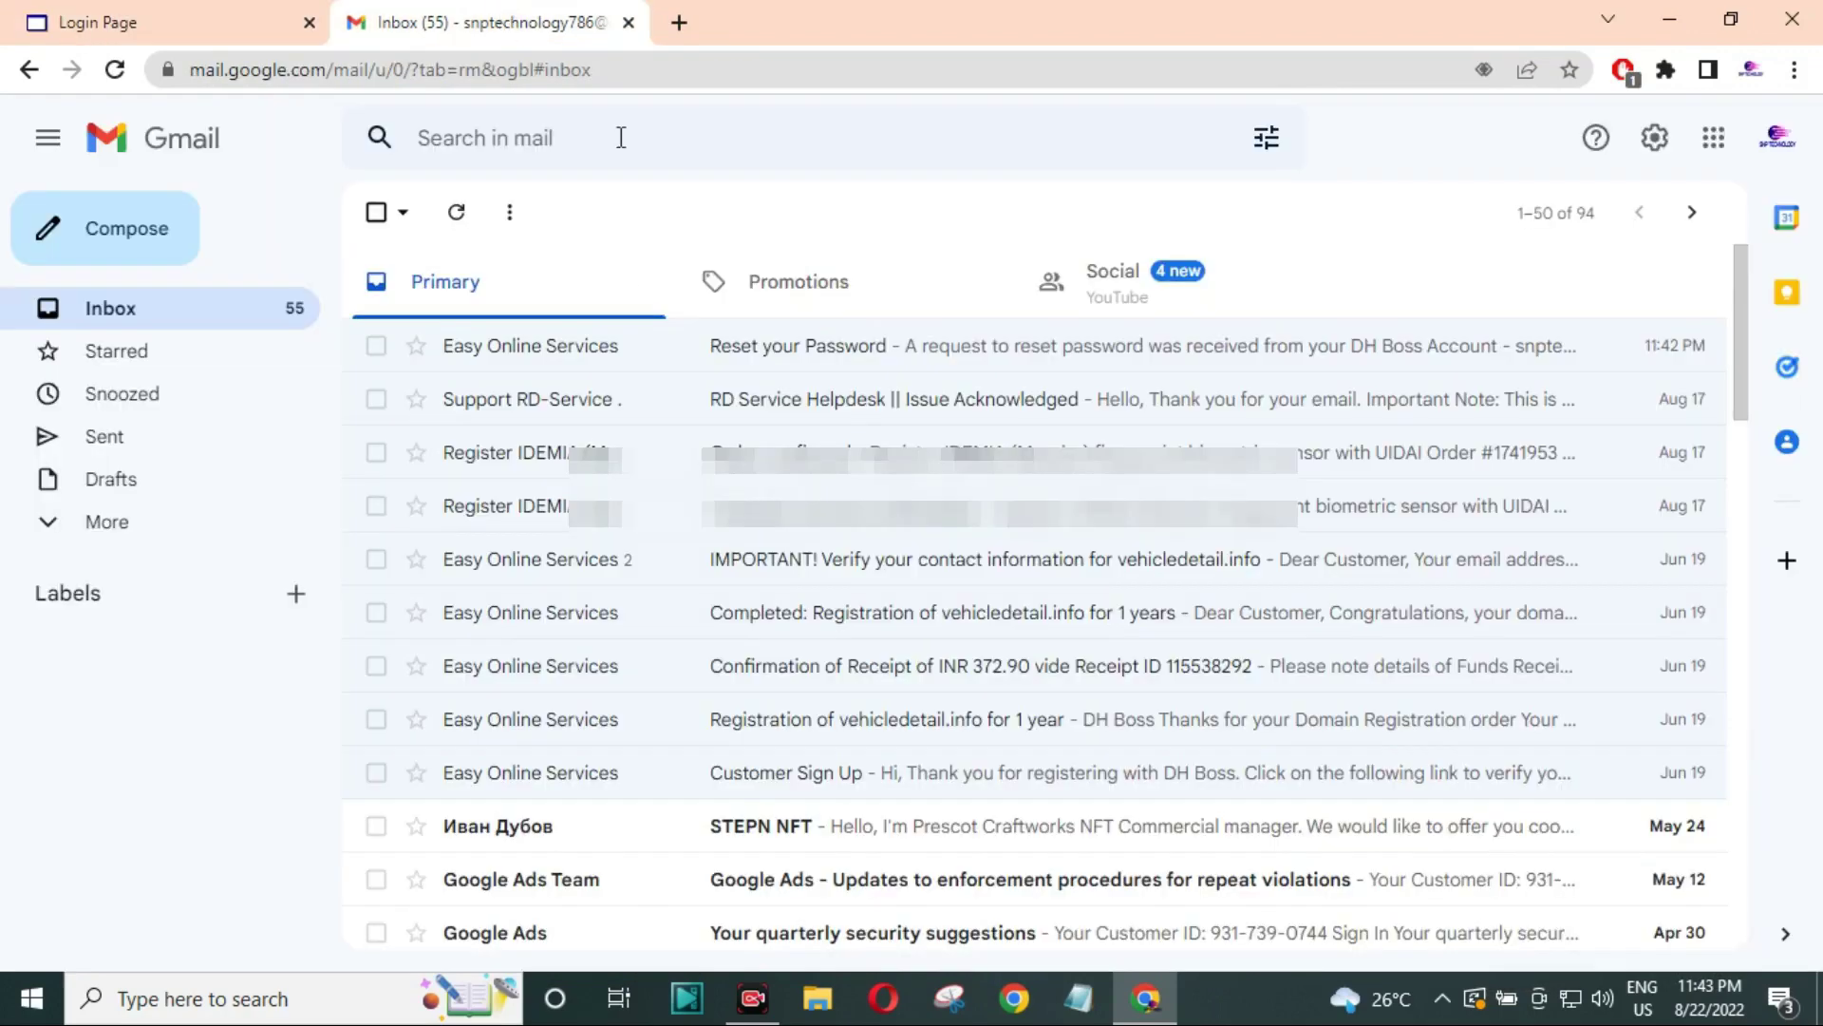
click(825, 341)
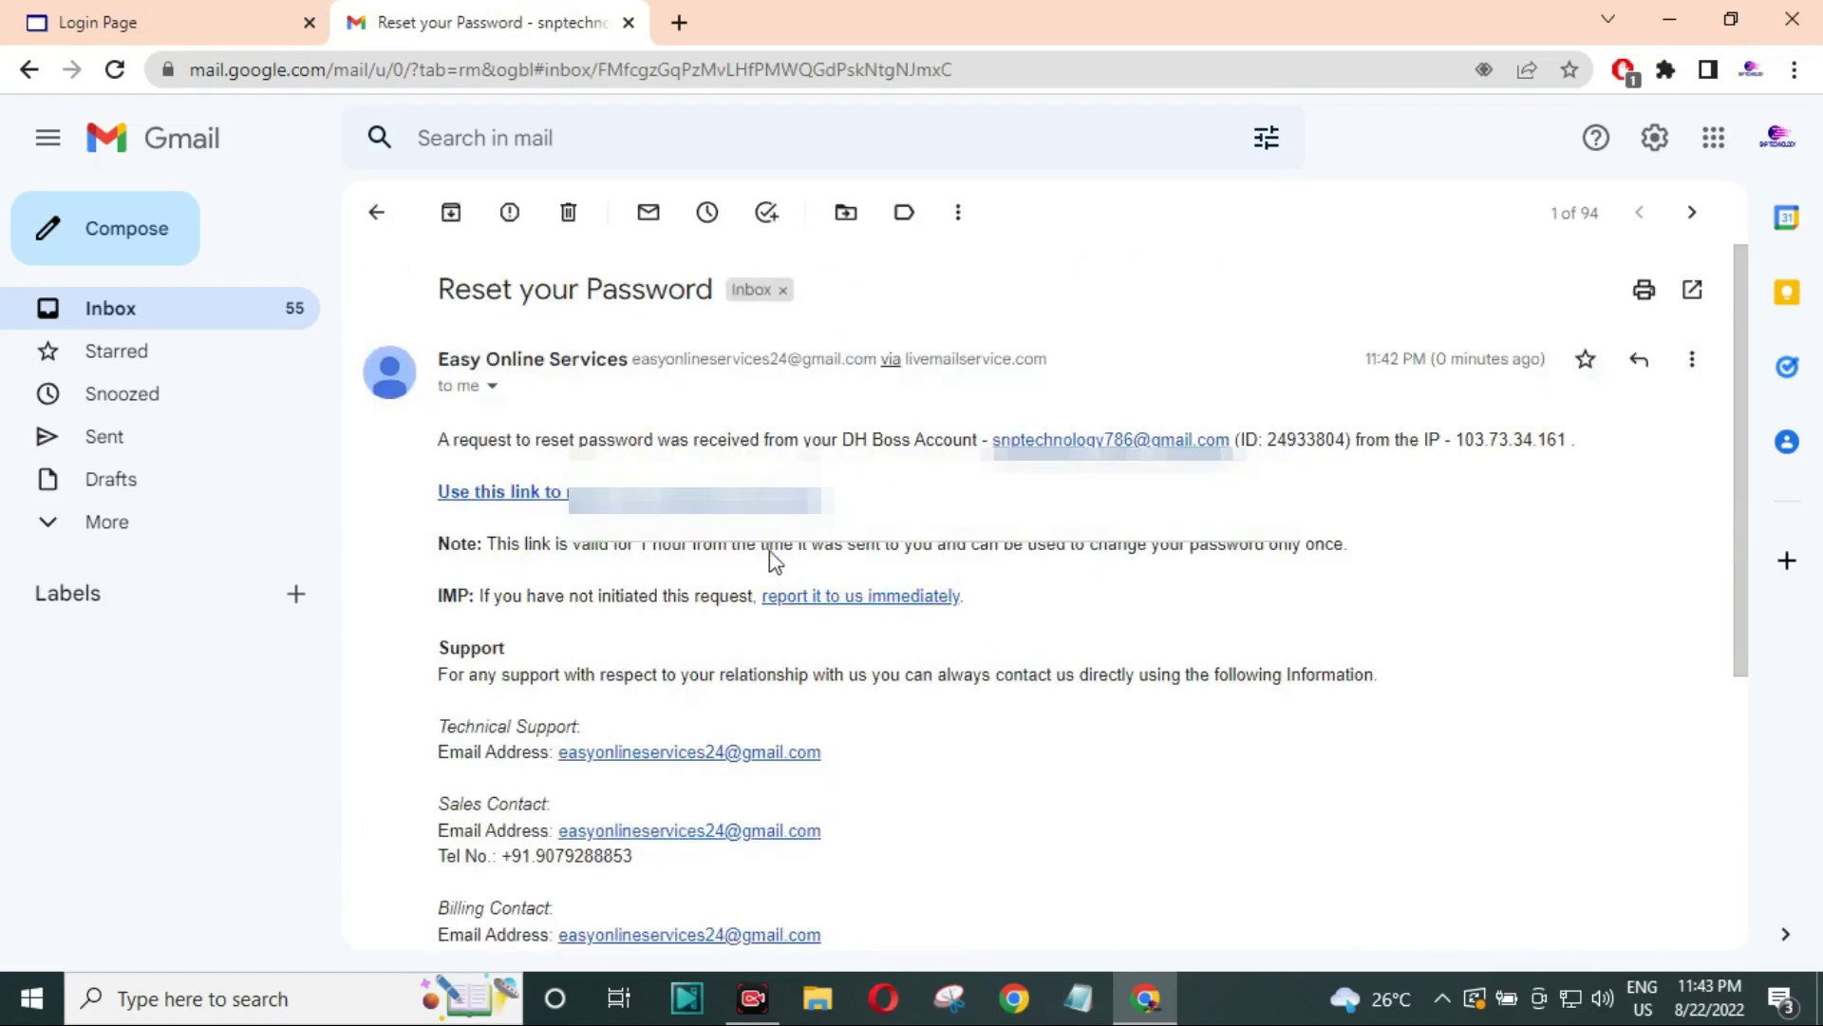
click(750, 496)
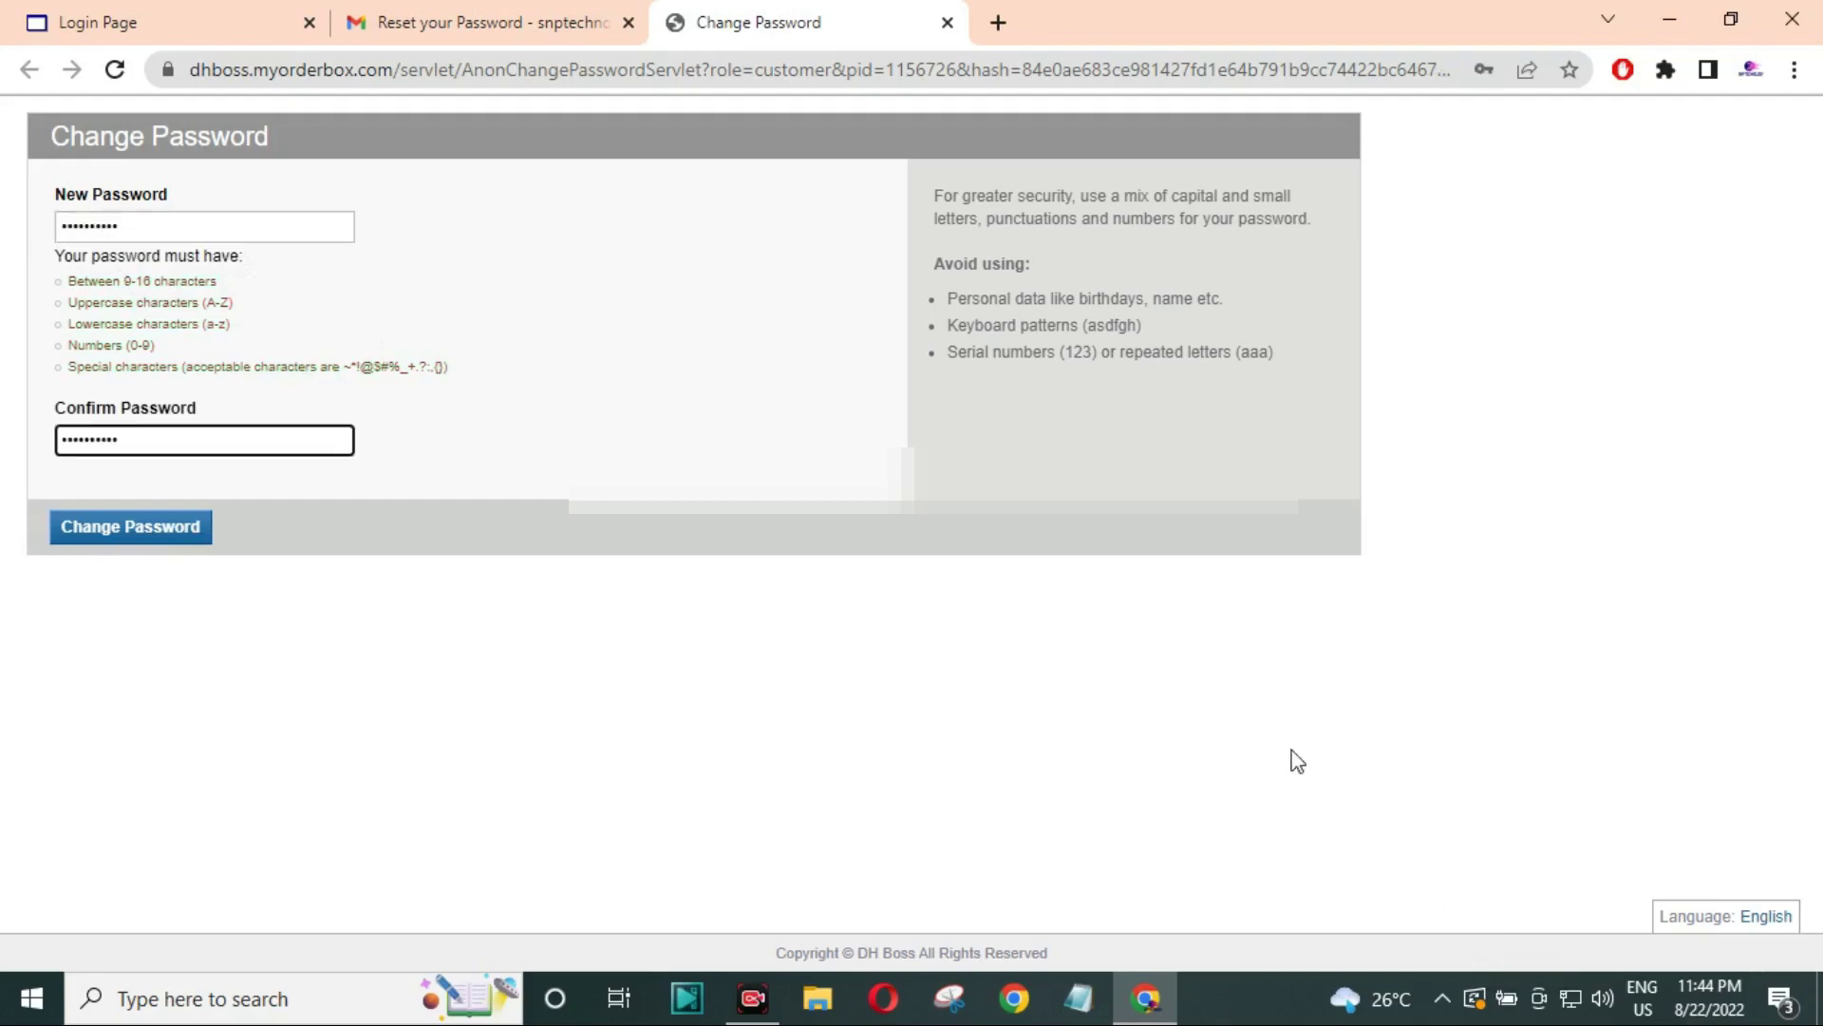
Step: Change the account password using the new and confirm password fields, decline saving it in the browser, and return to the DH Boss page
click(150, 542)
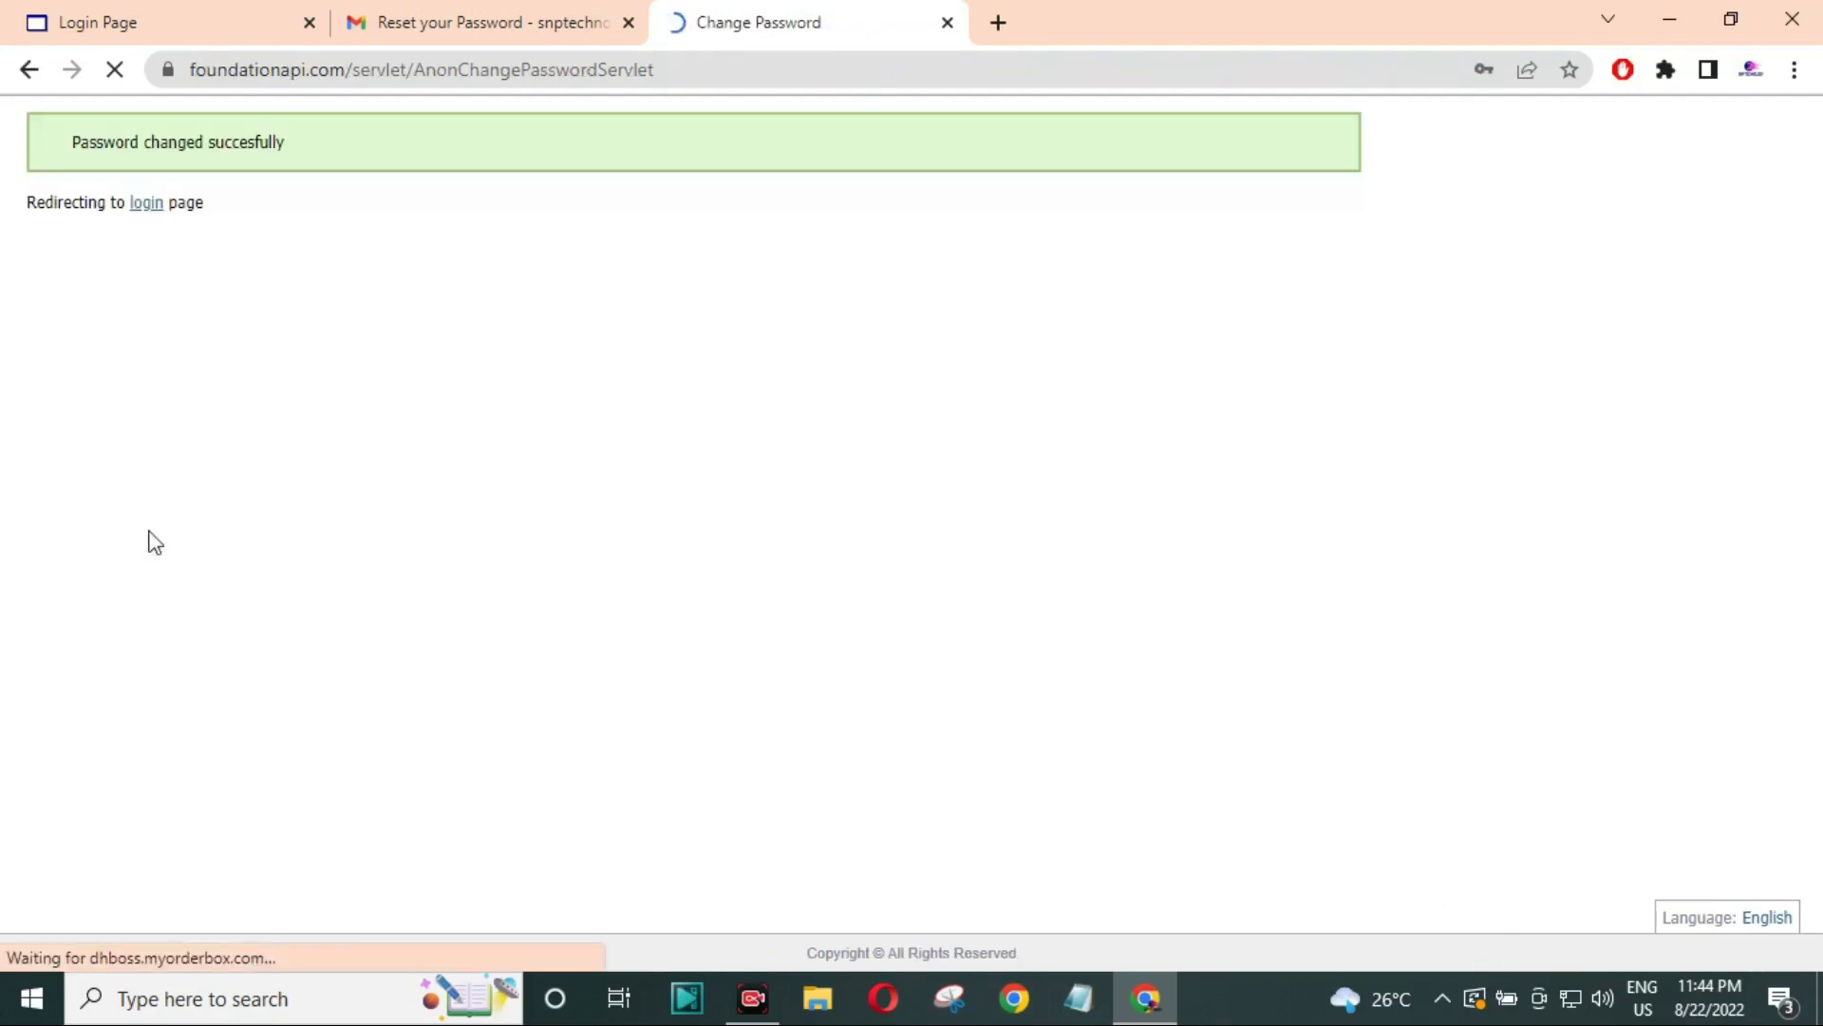
click(1534, 486)
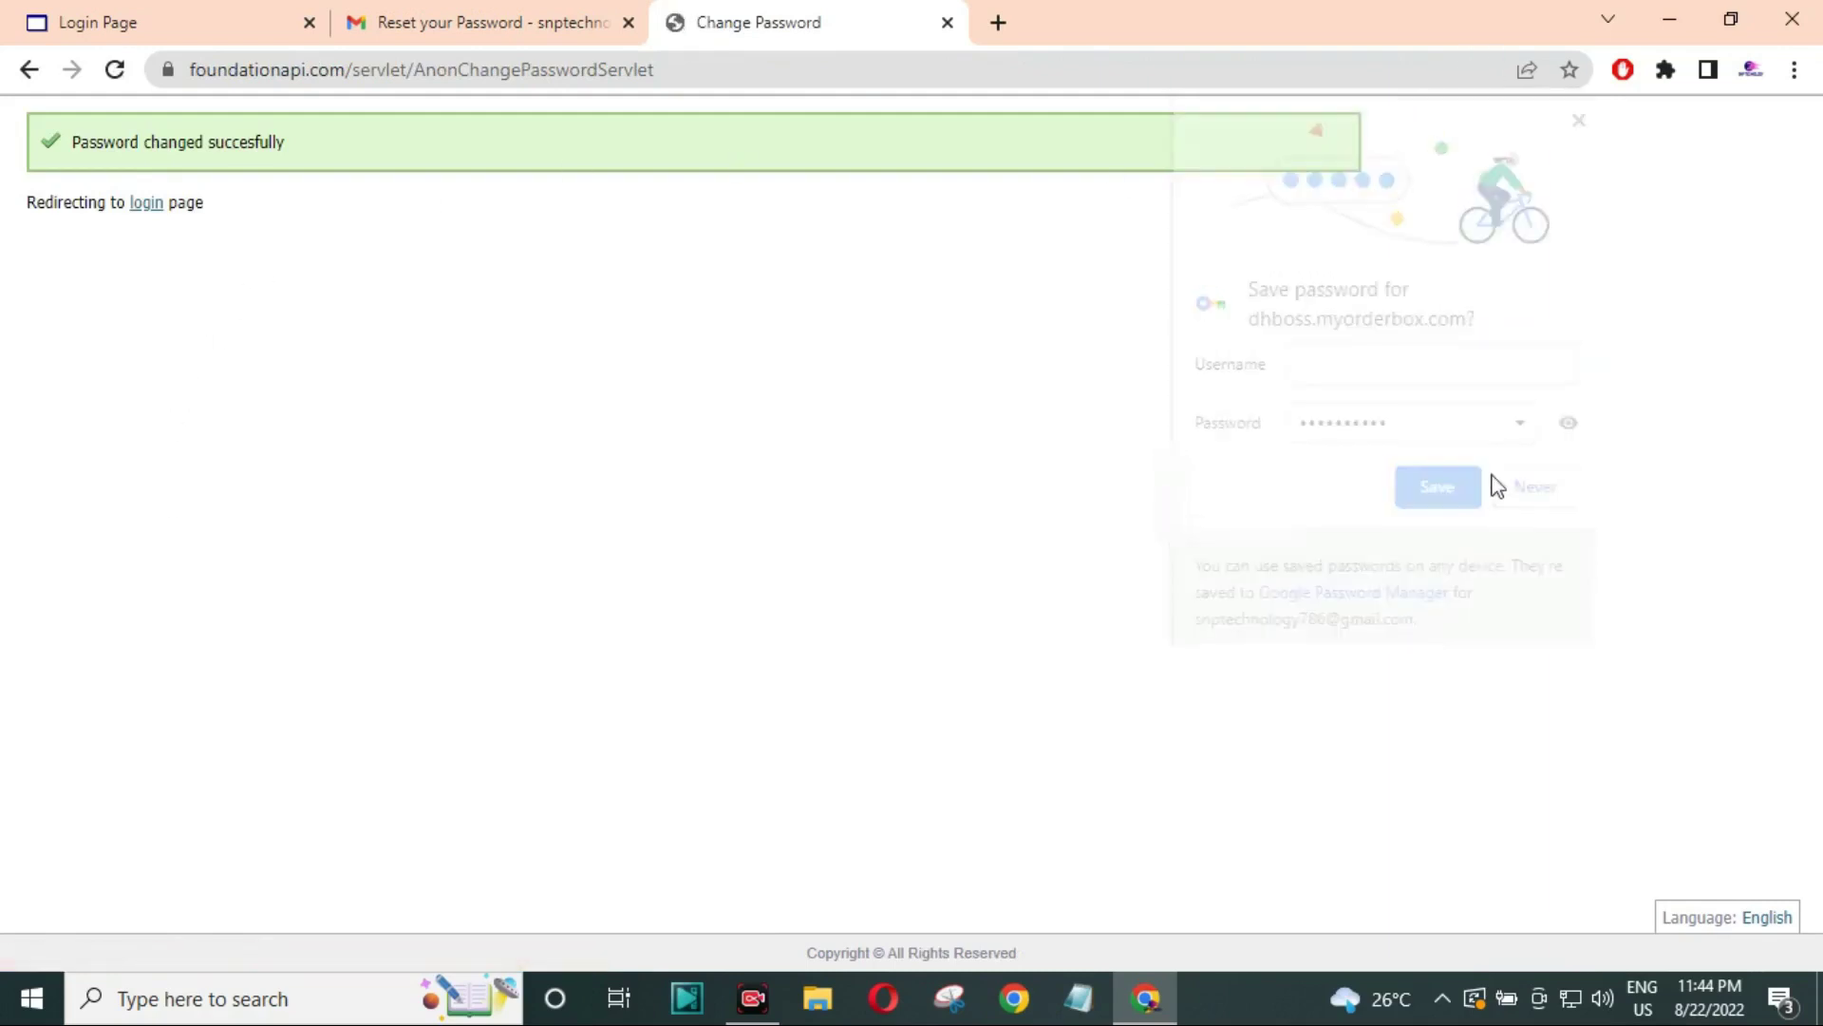
click(946, 23)
click(202, 13)
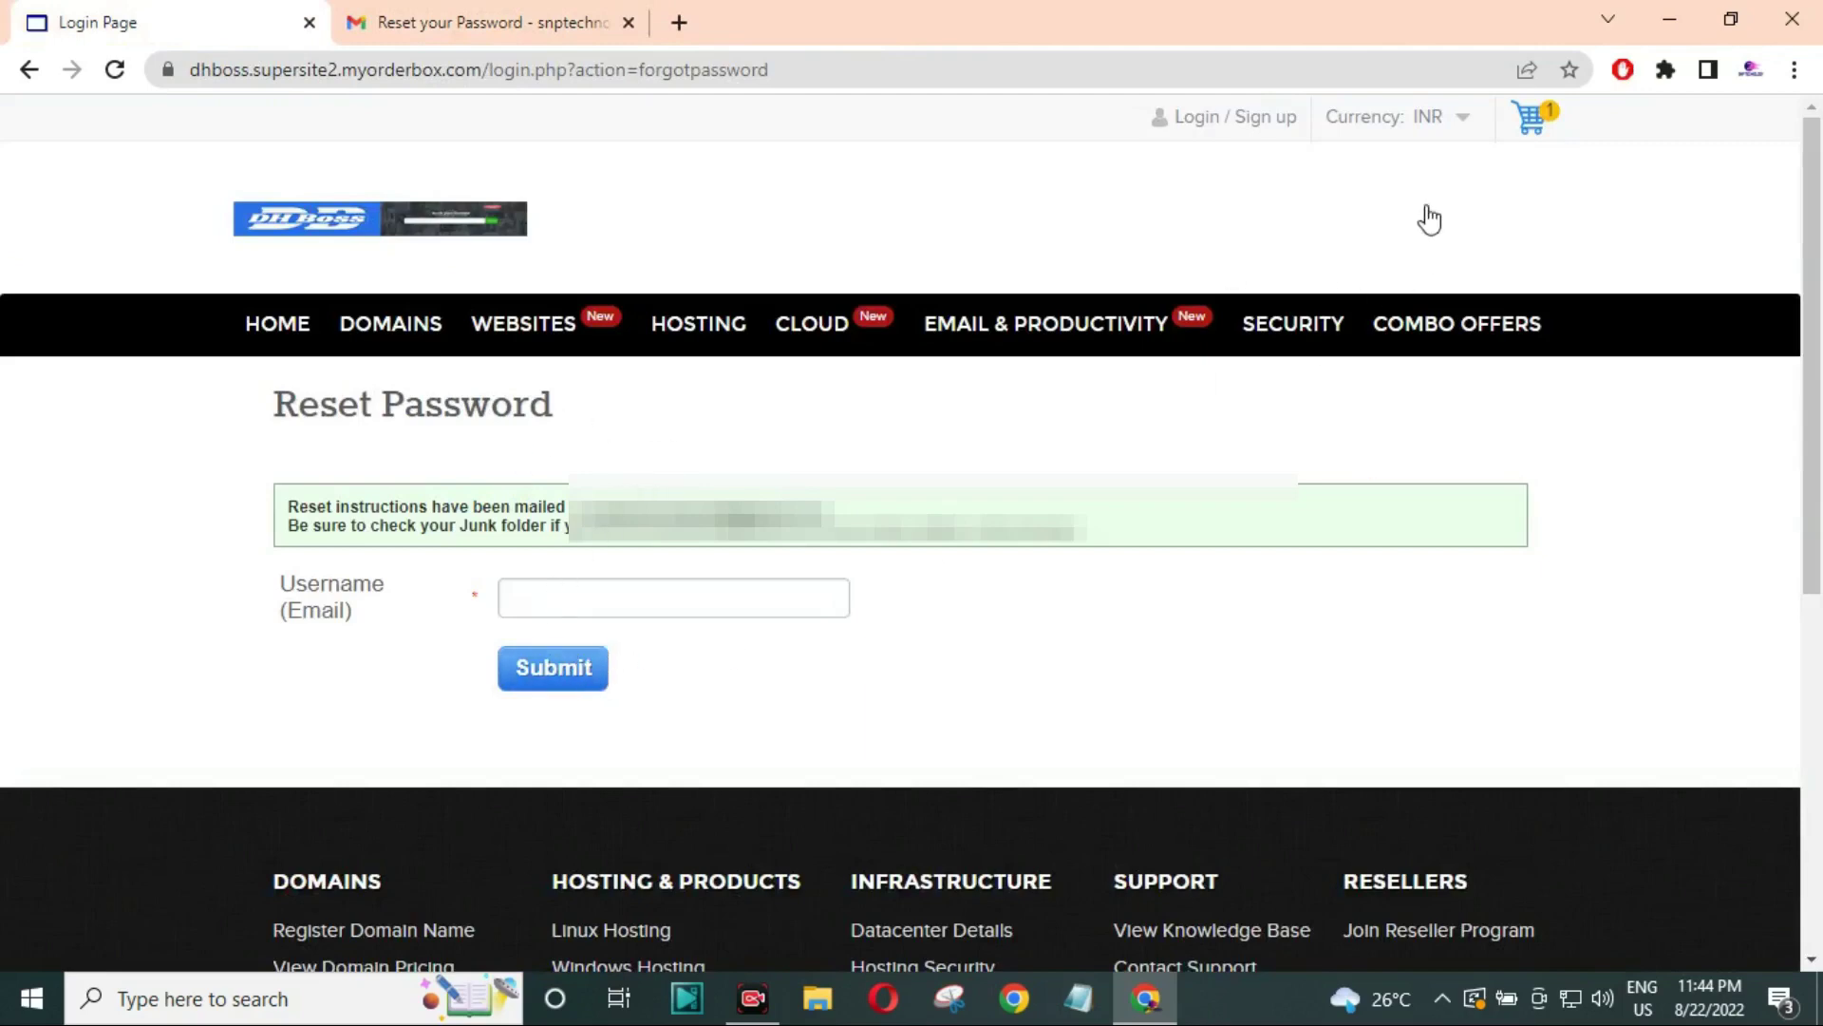
Step: Sign in to DH Boss with the account's e-mail and password and open the shopping cart
click(1231, 134)
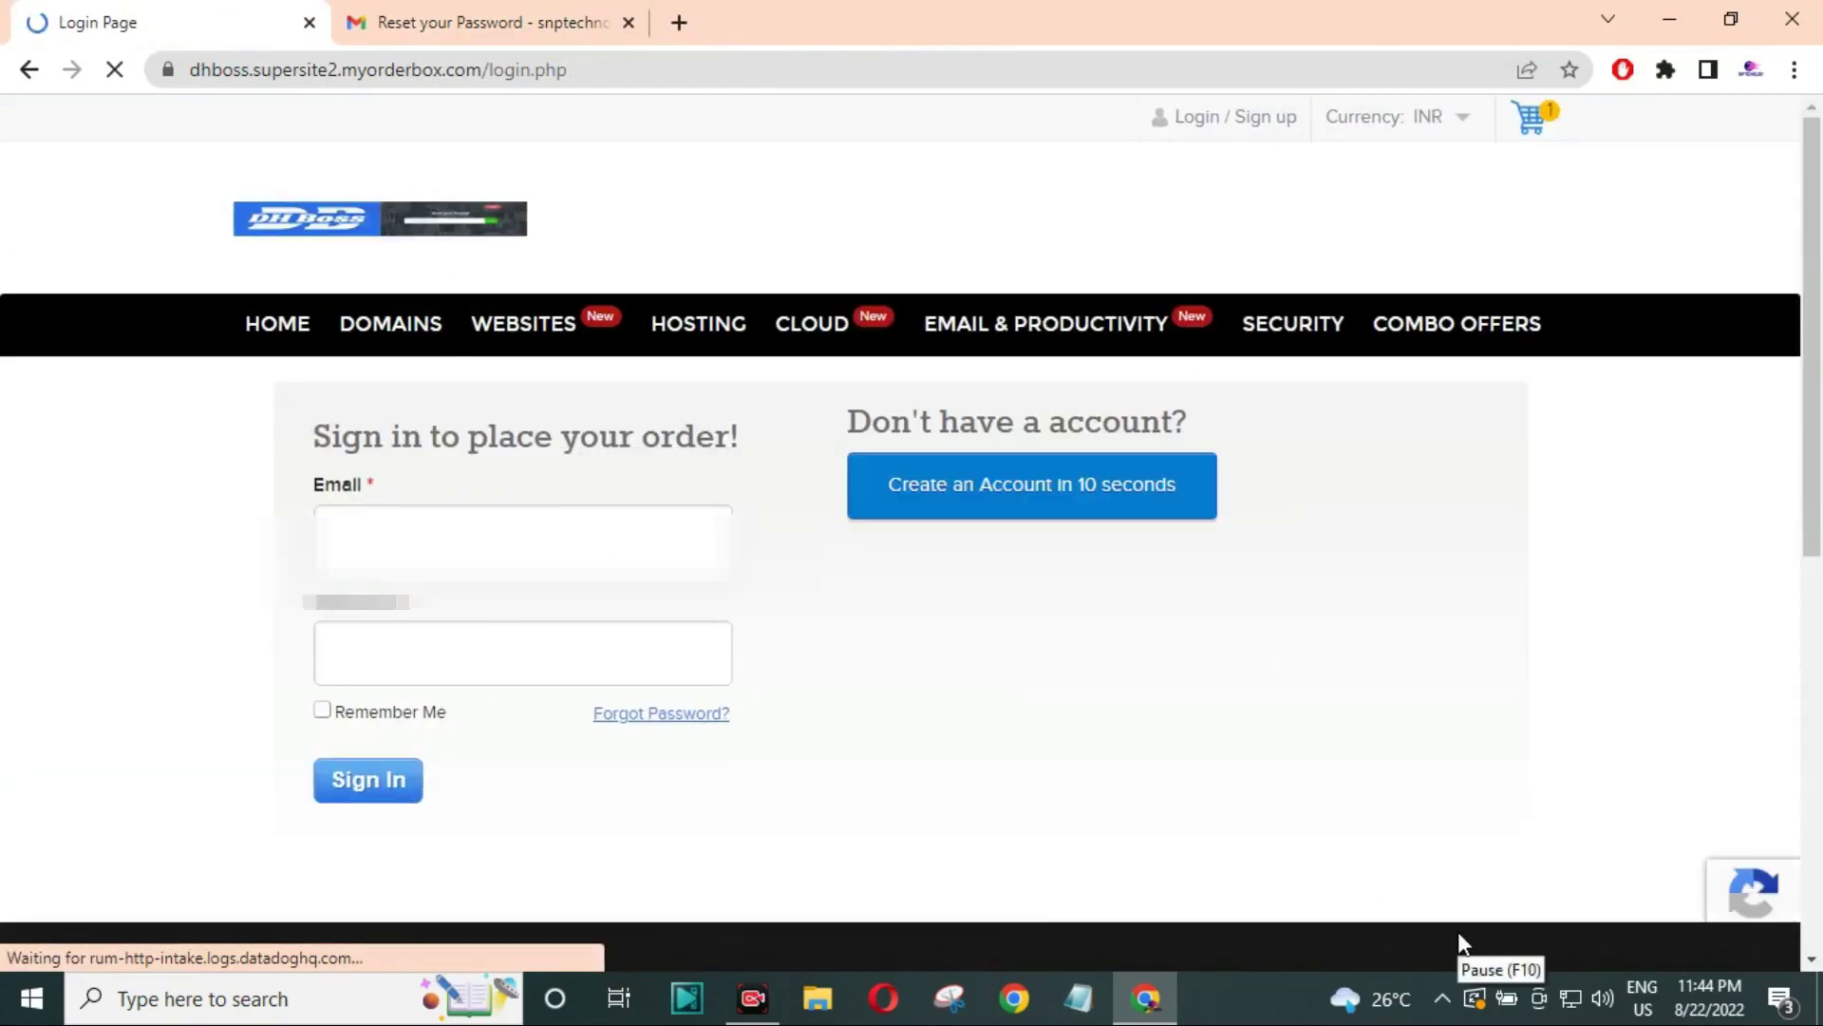
click(390, 787)
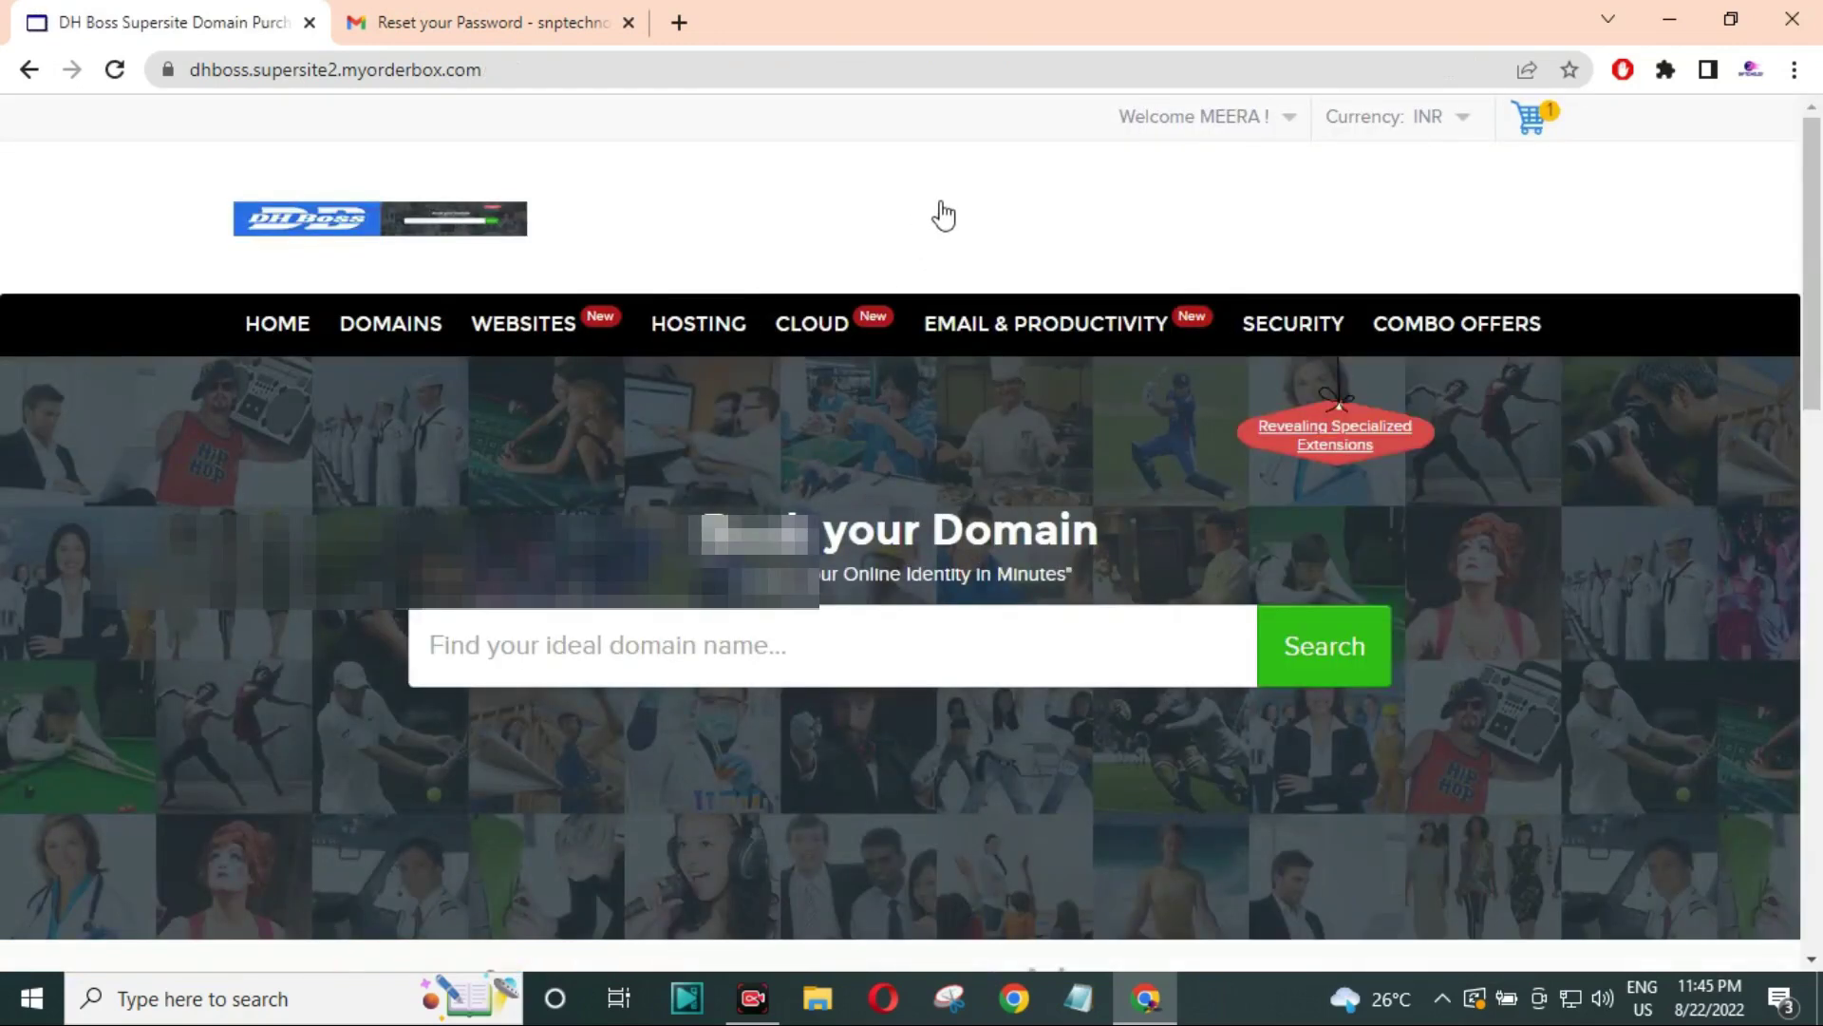
click(1537, 132)
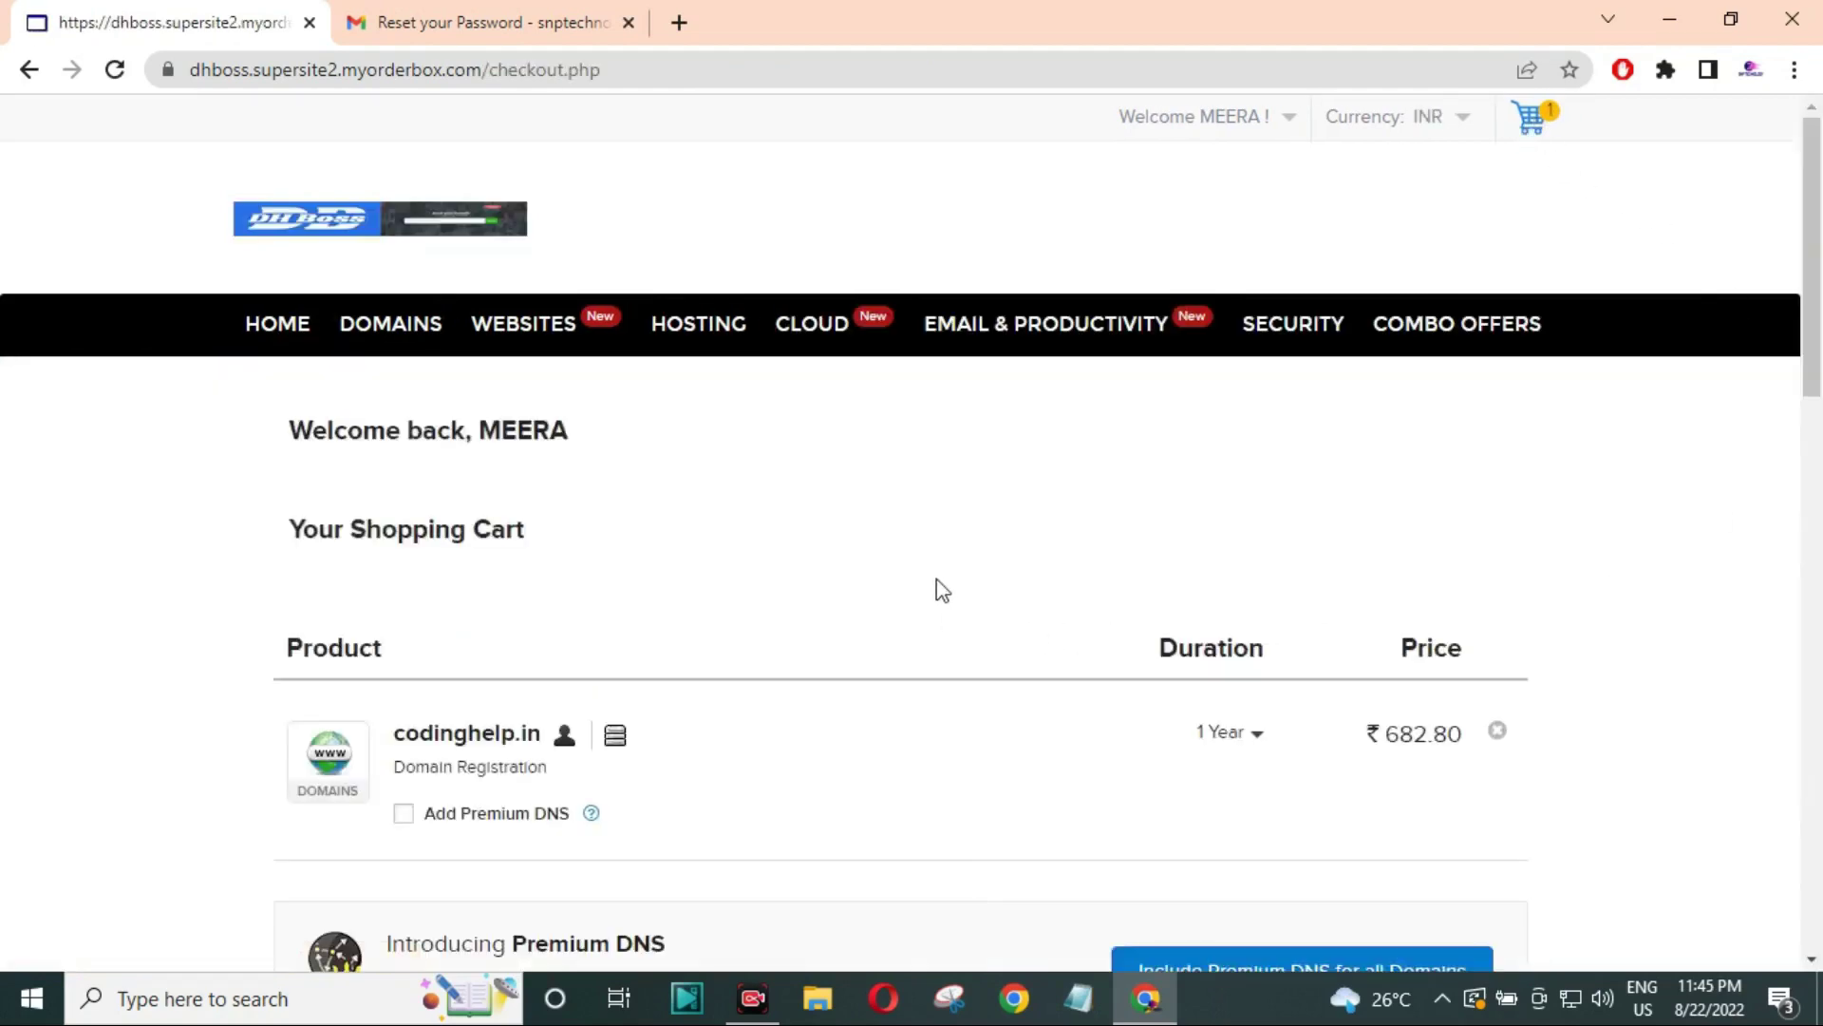
Step: Choose PayTM as the online payment method for the codinghelp.in order and proceed to pay online
scroll(927, 617, down, 1)
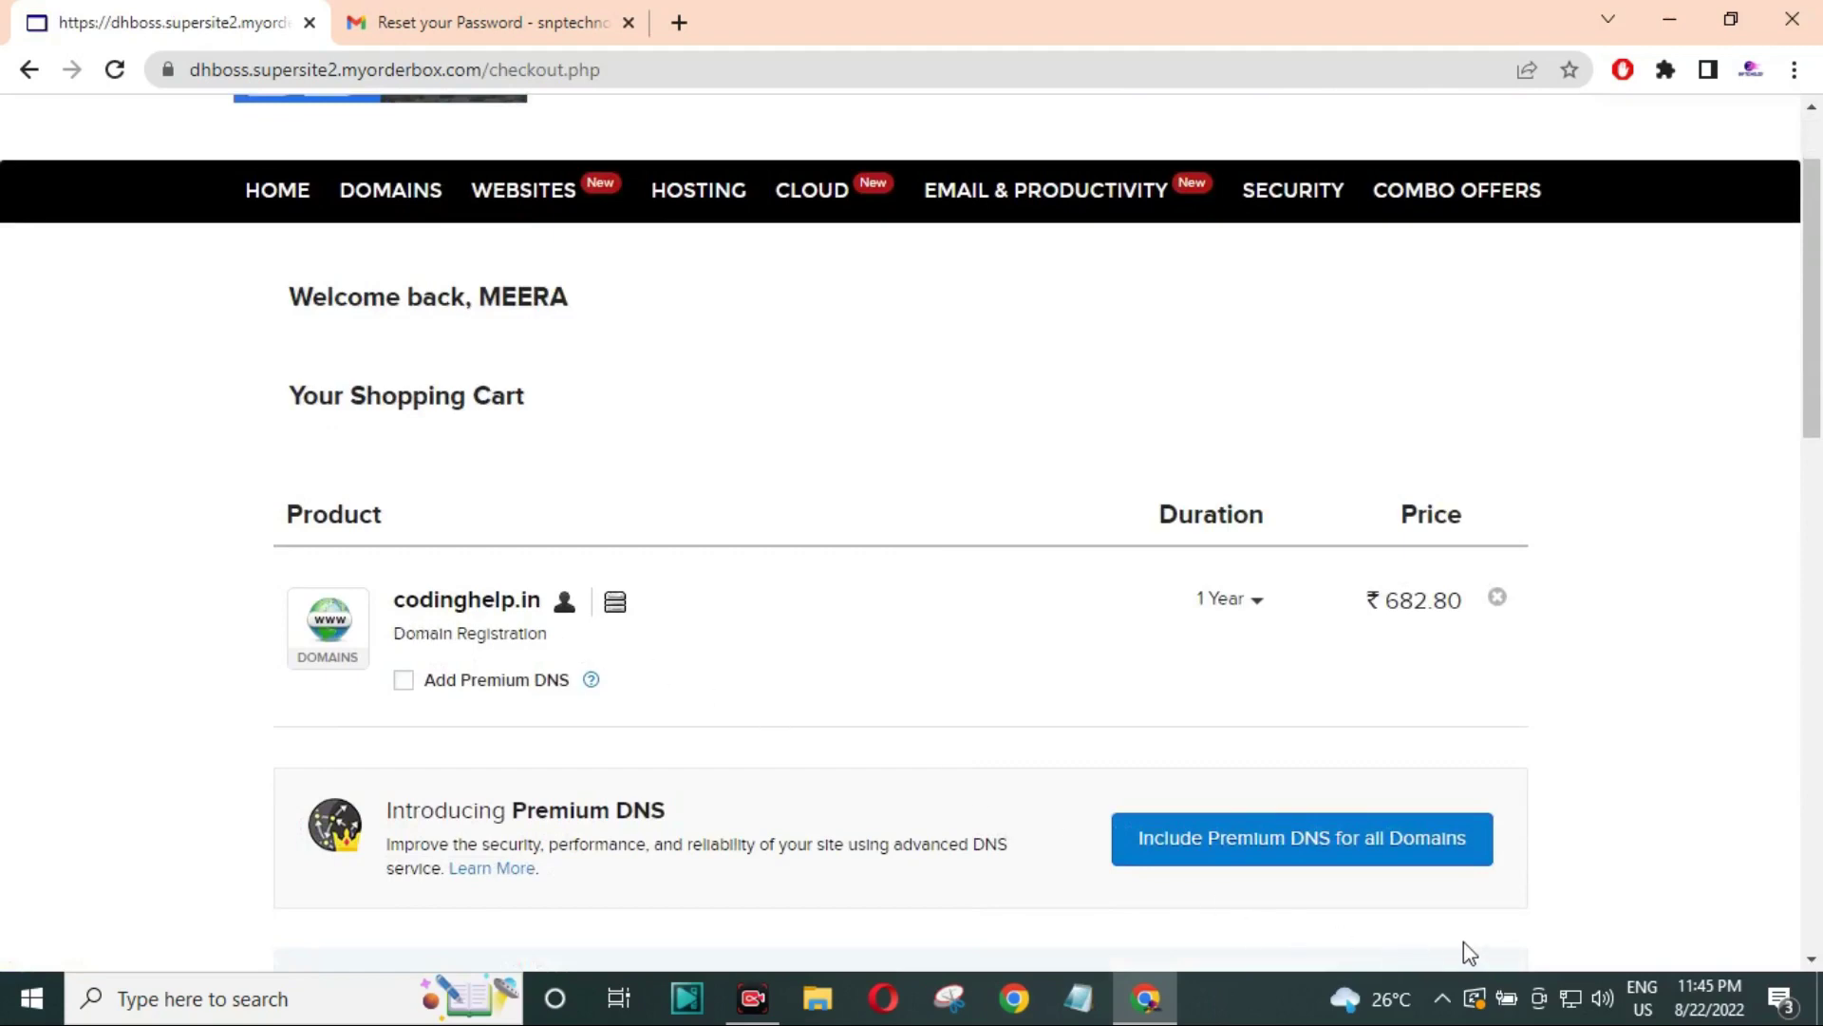
scroll(1160, 617, down, 10)
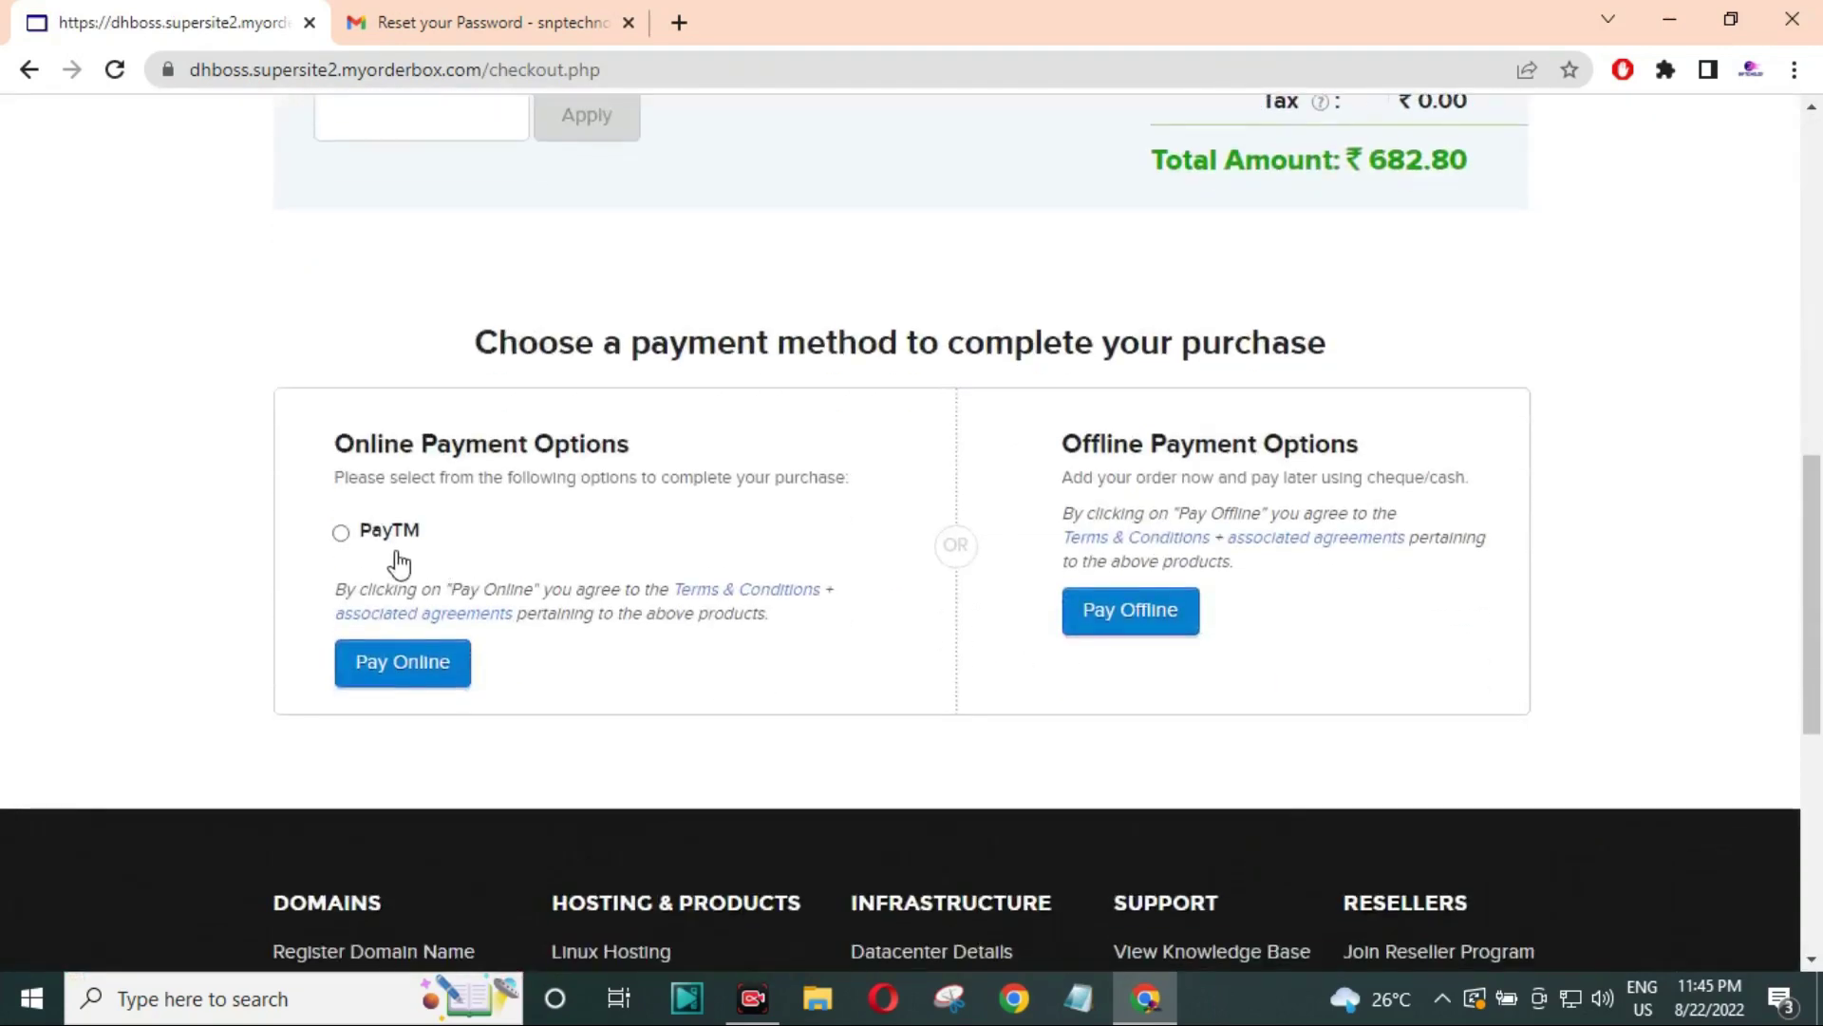
drag(334, 443, 629, 446)
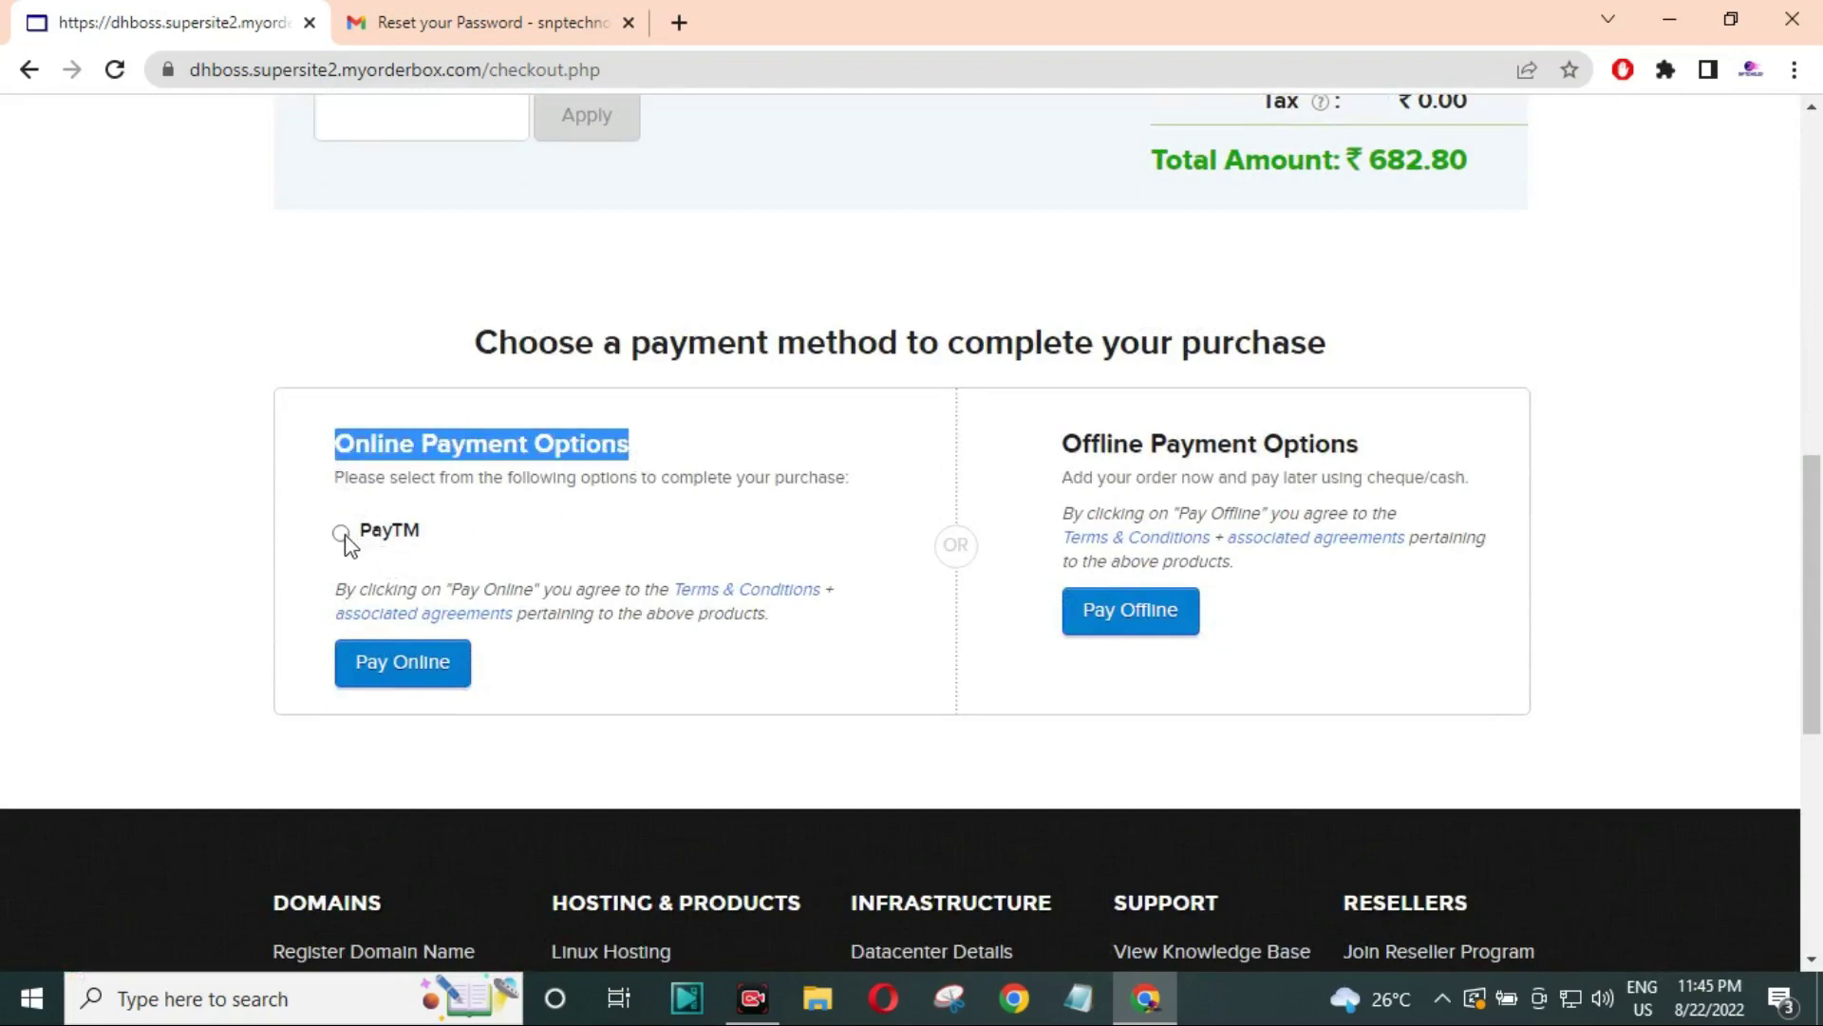
click(342, 533)
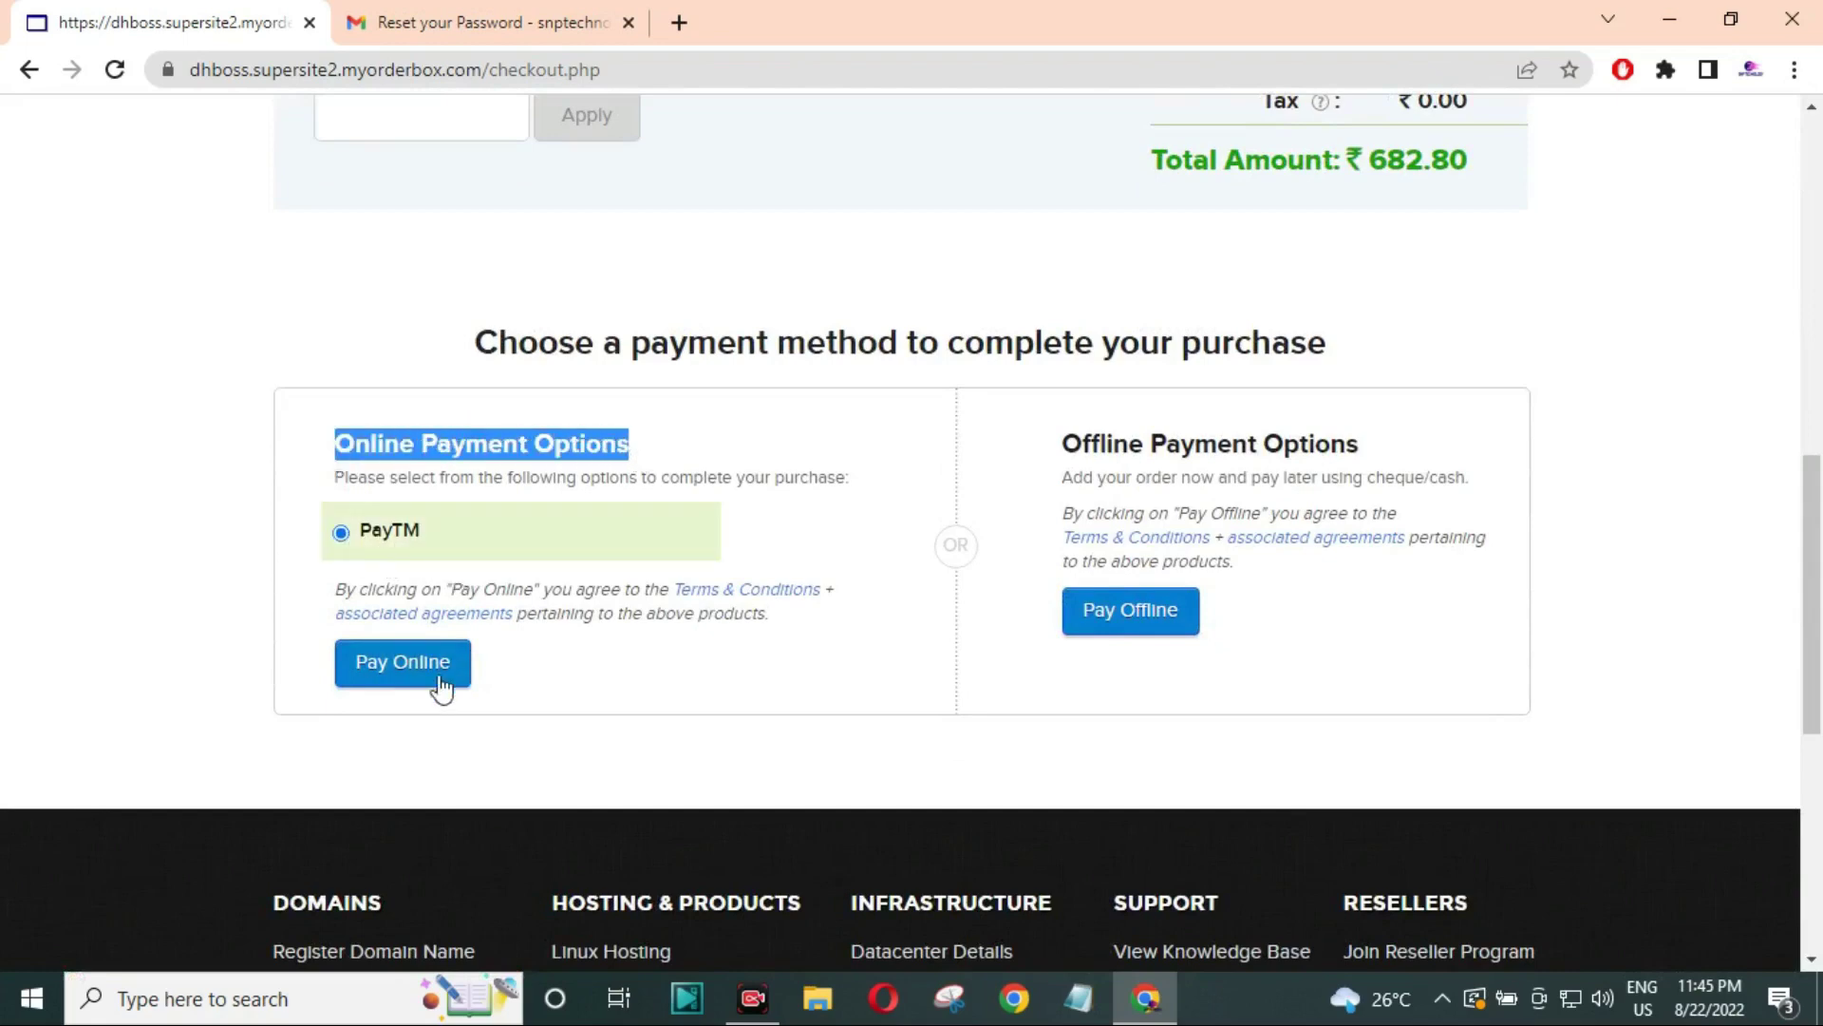
click(386, 669)
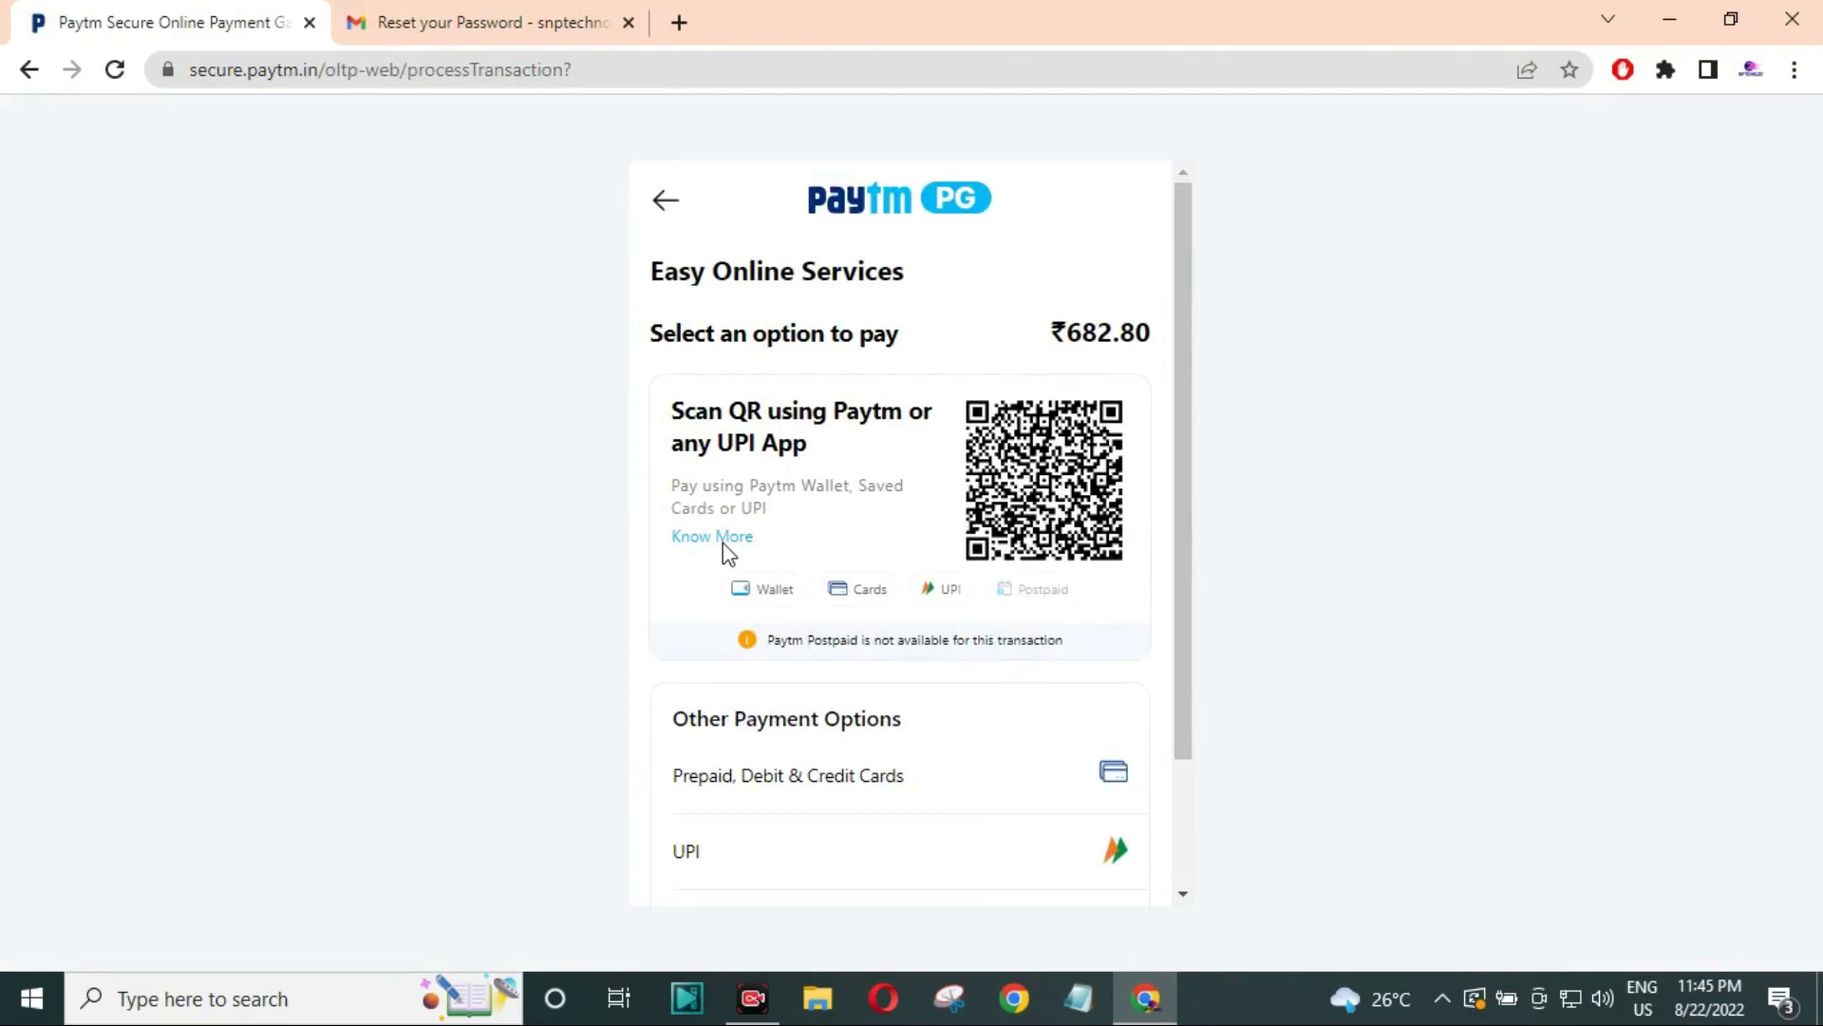
Step: View the Prepaid, Debit & Credit Cards option and complete the Paytm payment for the codinghelp.in order
scroll(727, 551, down, 2)
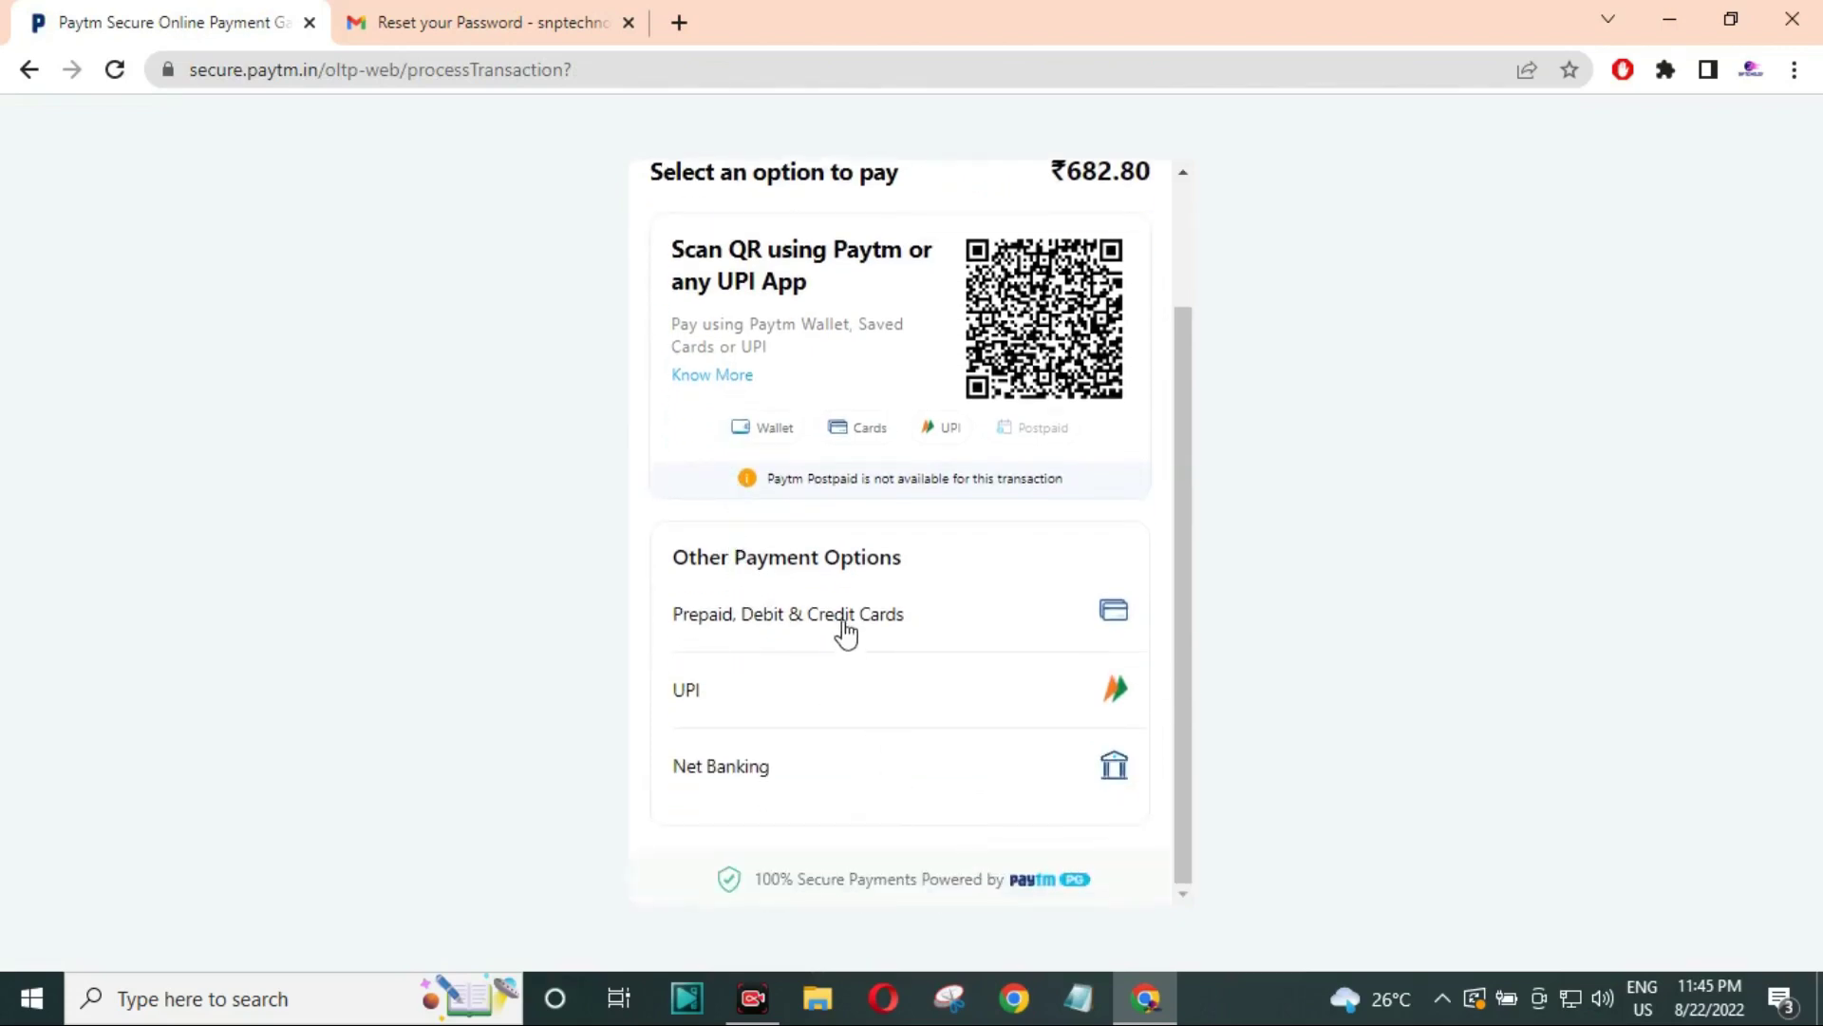
click(845, 631)
click(1146, 472)
scroll(947, 481, up, 2)
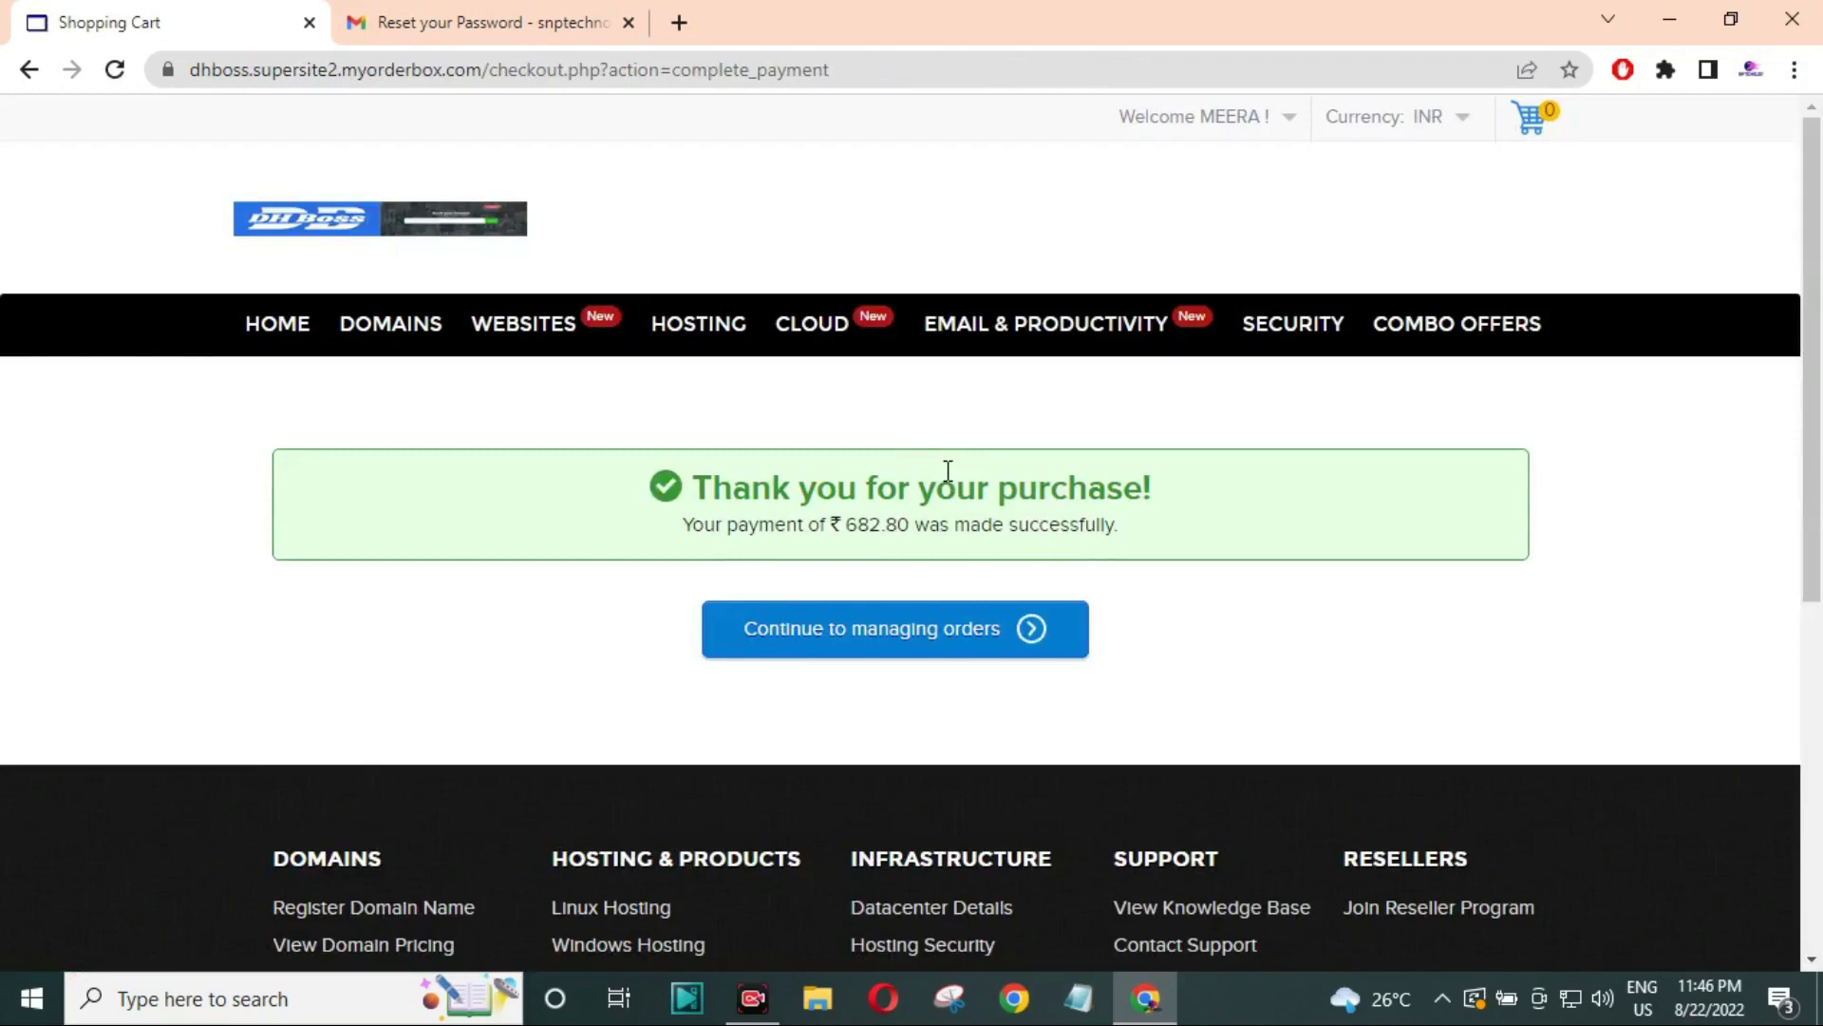
Step: Continue to managing orders and check the codinghelp.in entry and its expiry date in the order list
click(874, 631)
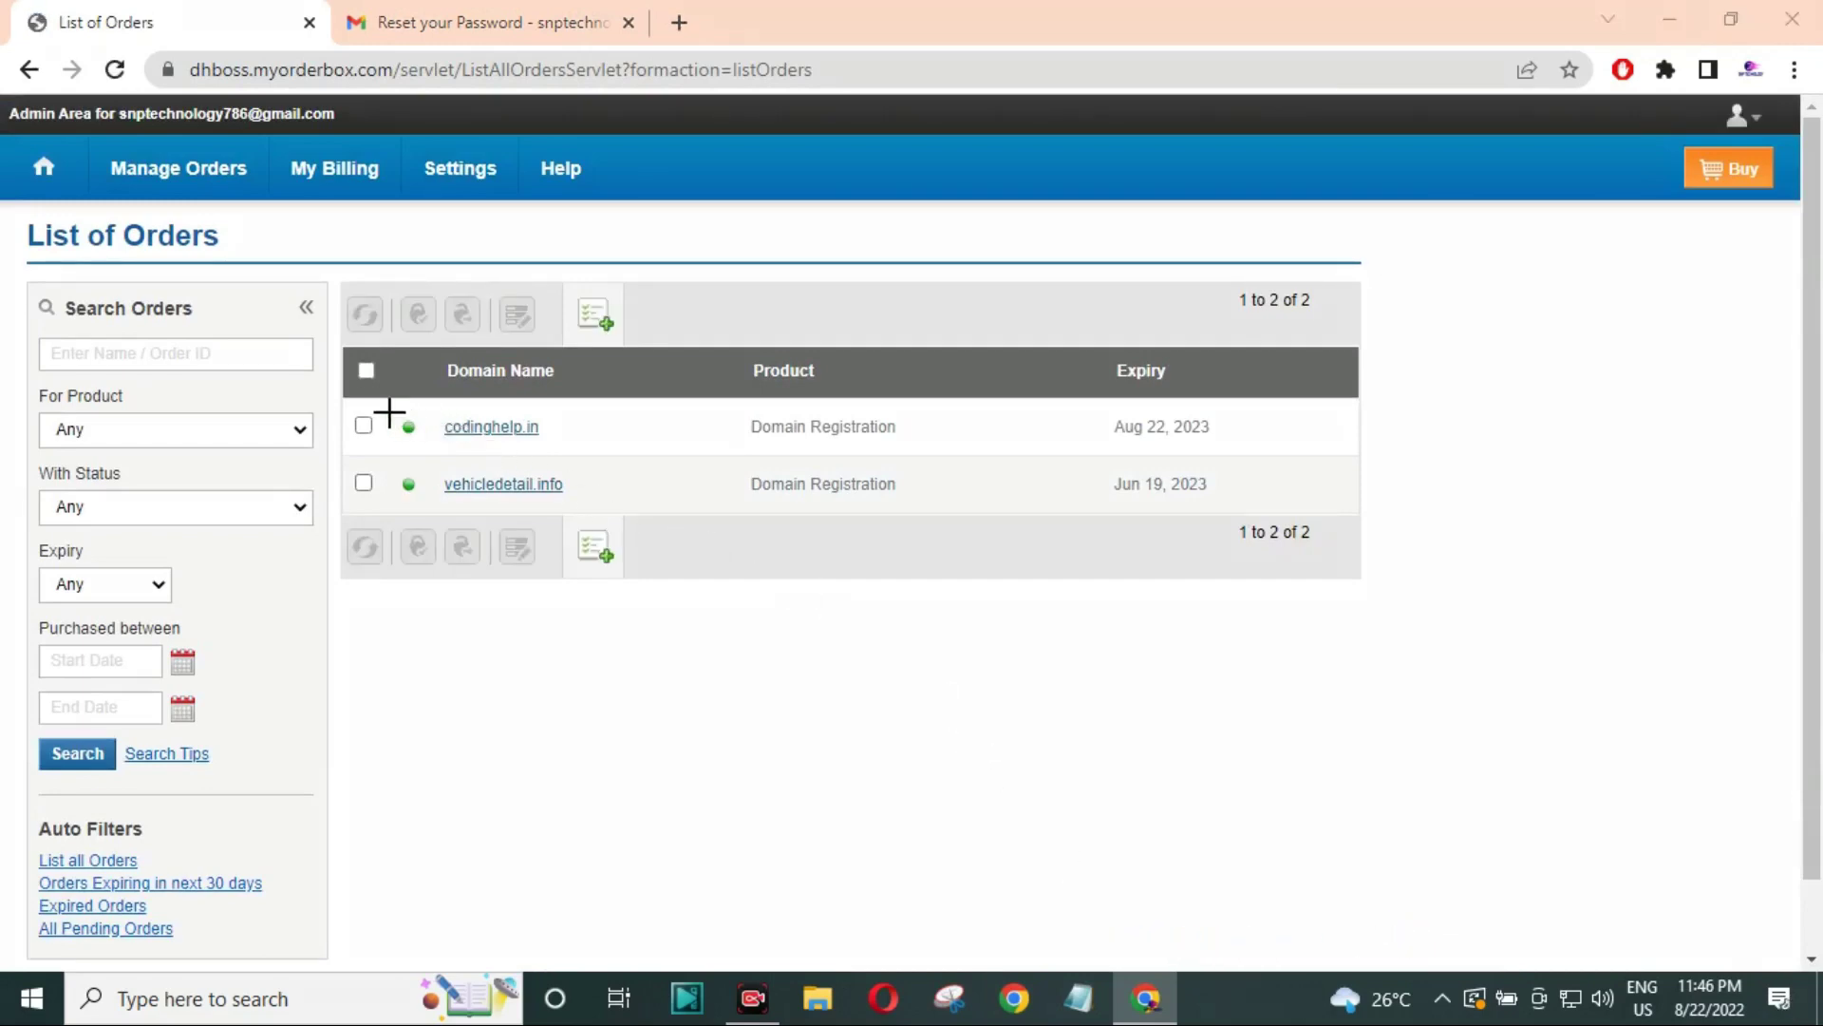
drag(384, 407, 670, 448)
drag(1093, 406, 1292, 446)
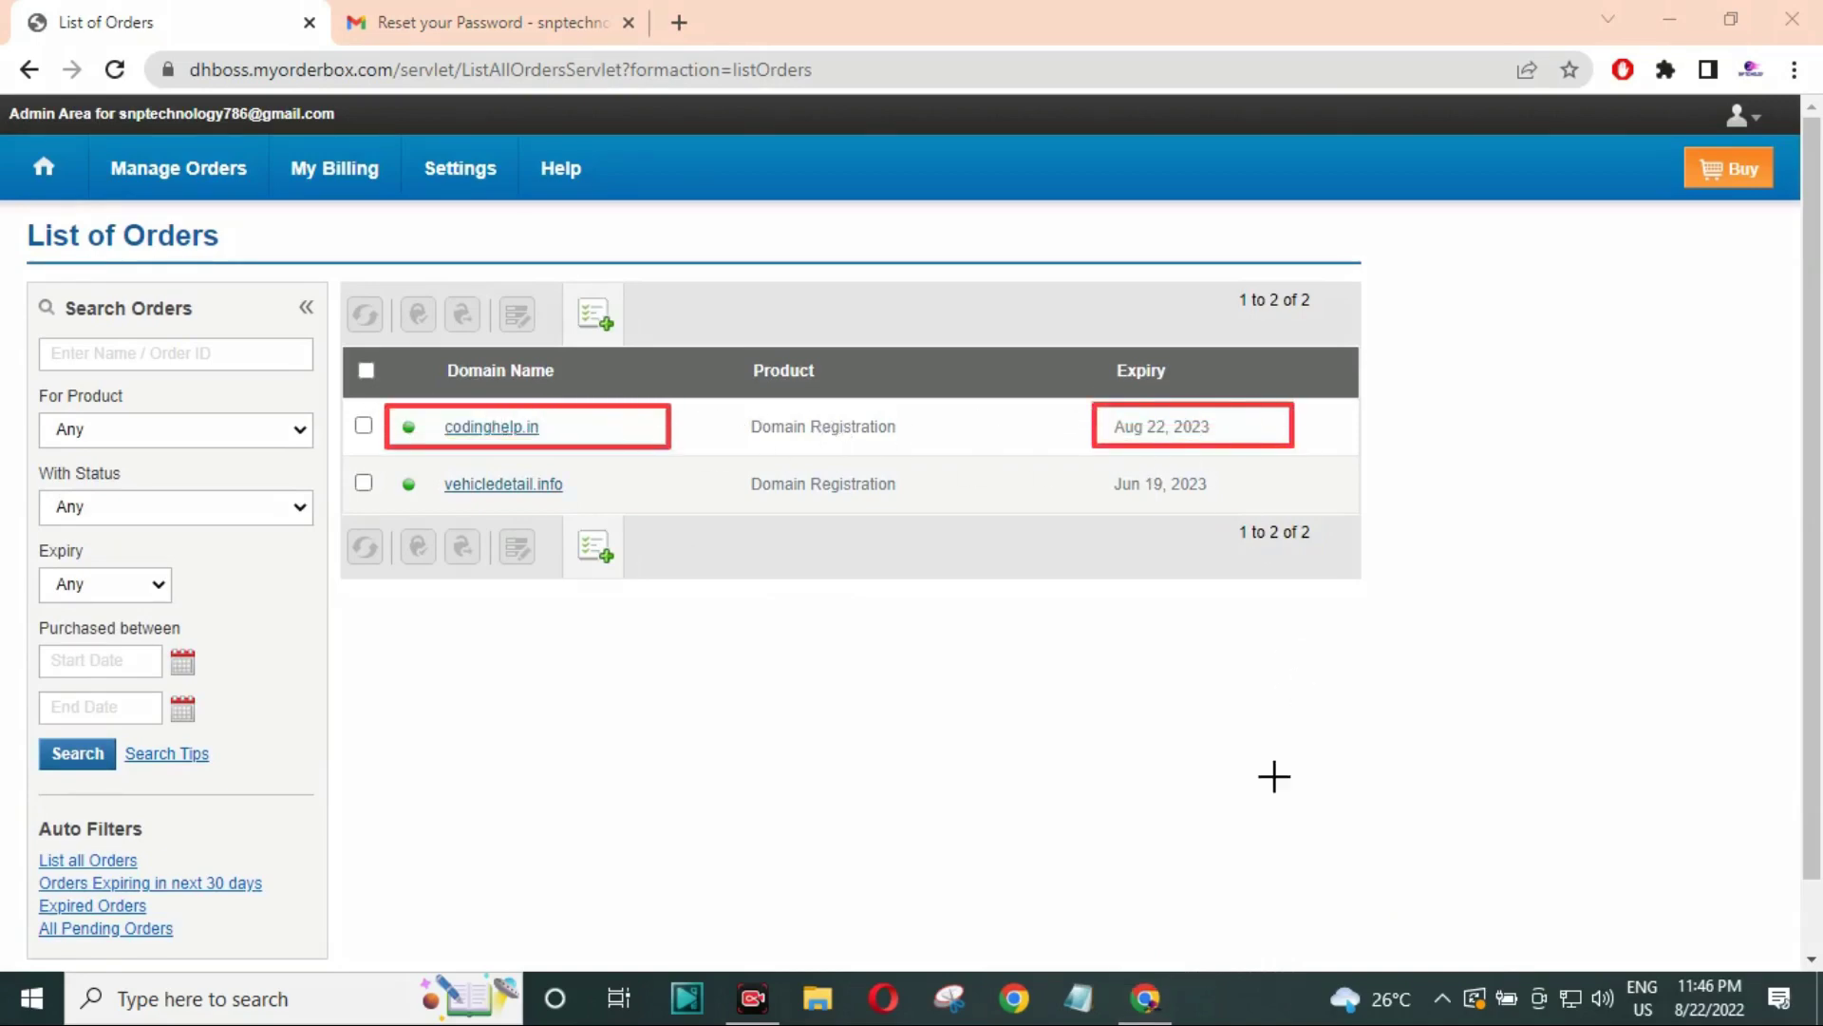
click(1009, 936)
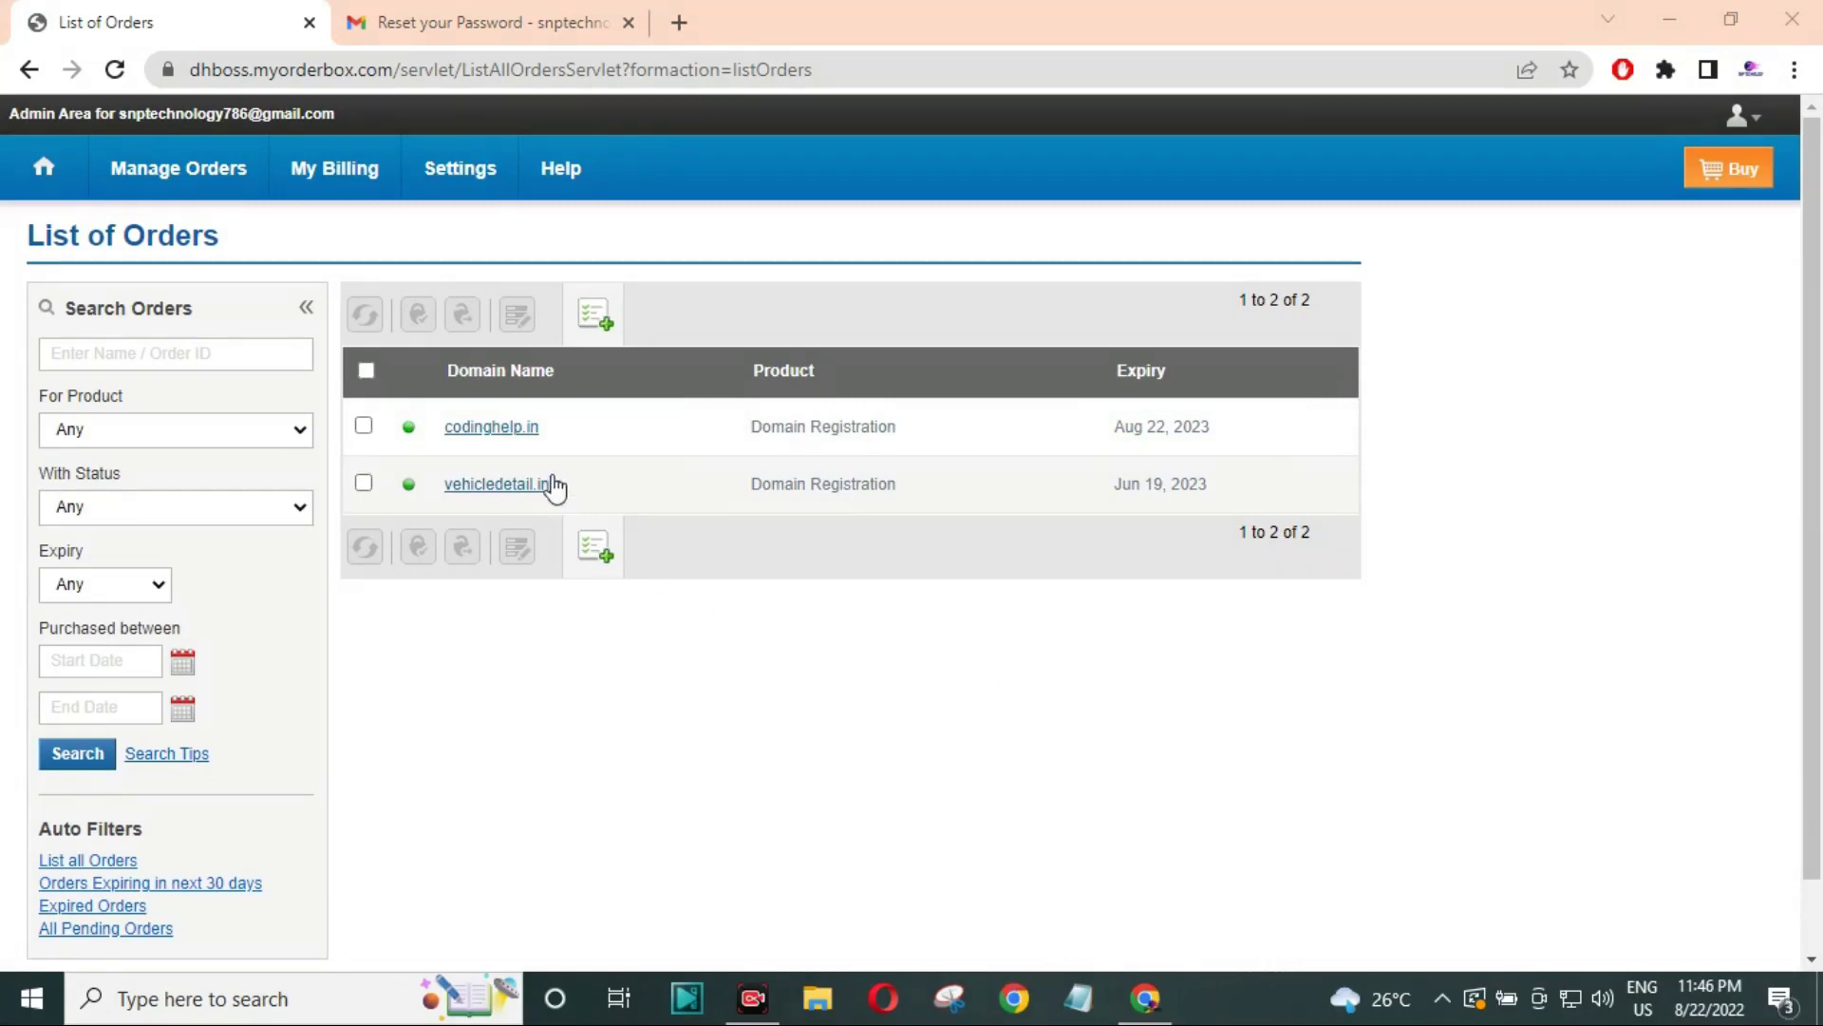
Step: Open the codinghelp.in order and look through its management options down to the DNS Management section
click(517, 437)
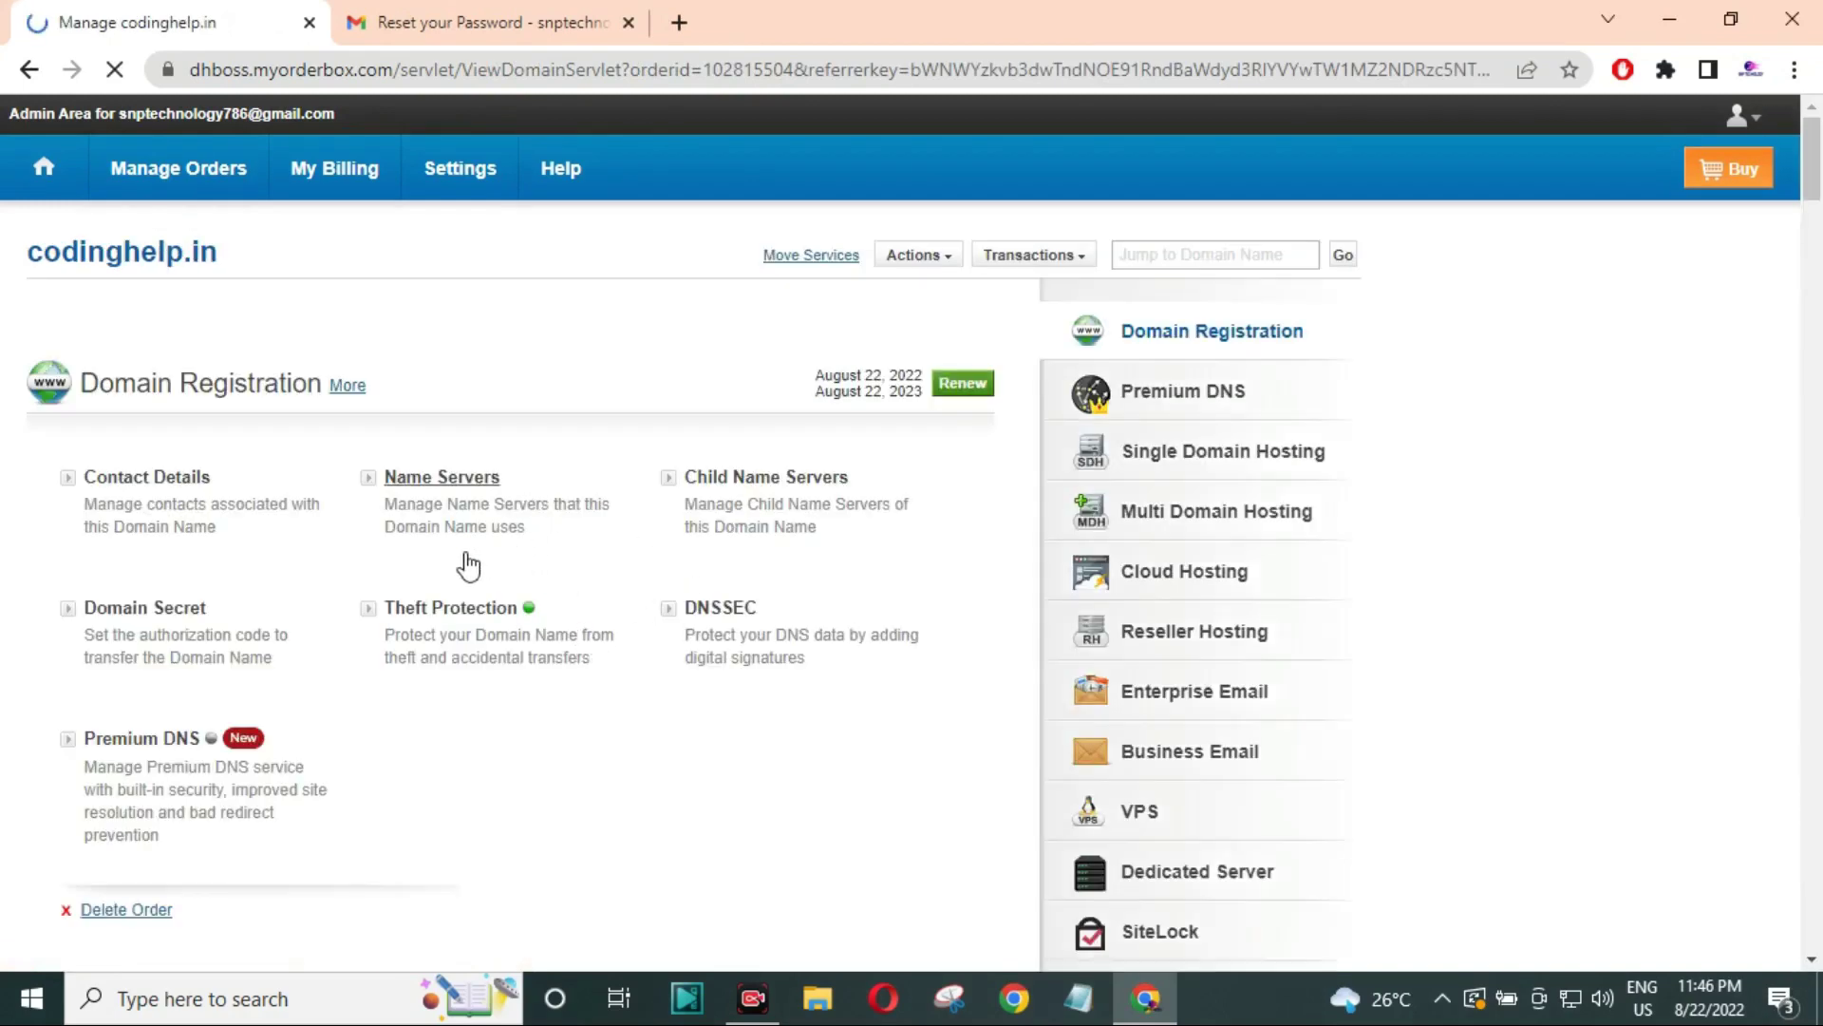
scroll(541, 493, down, 1)
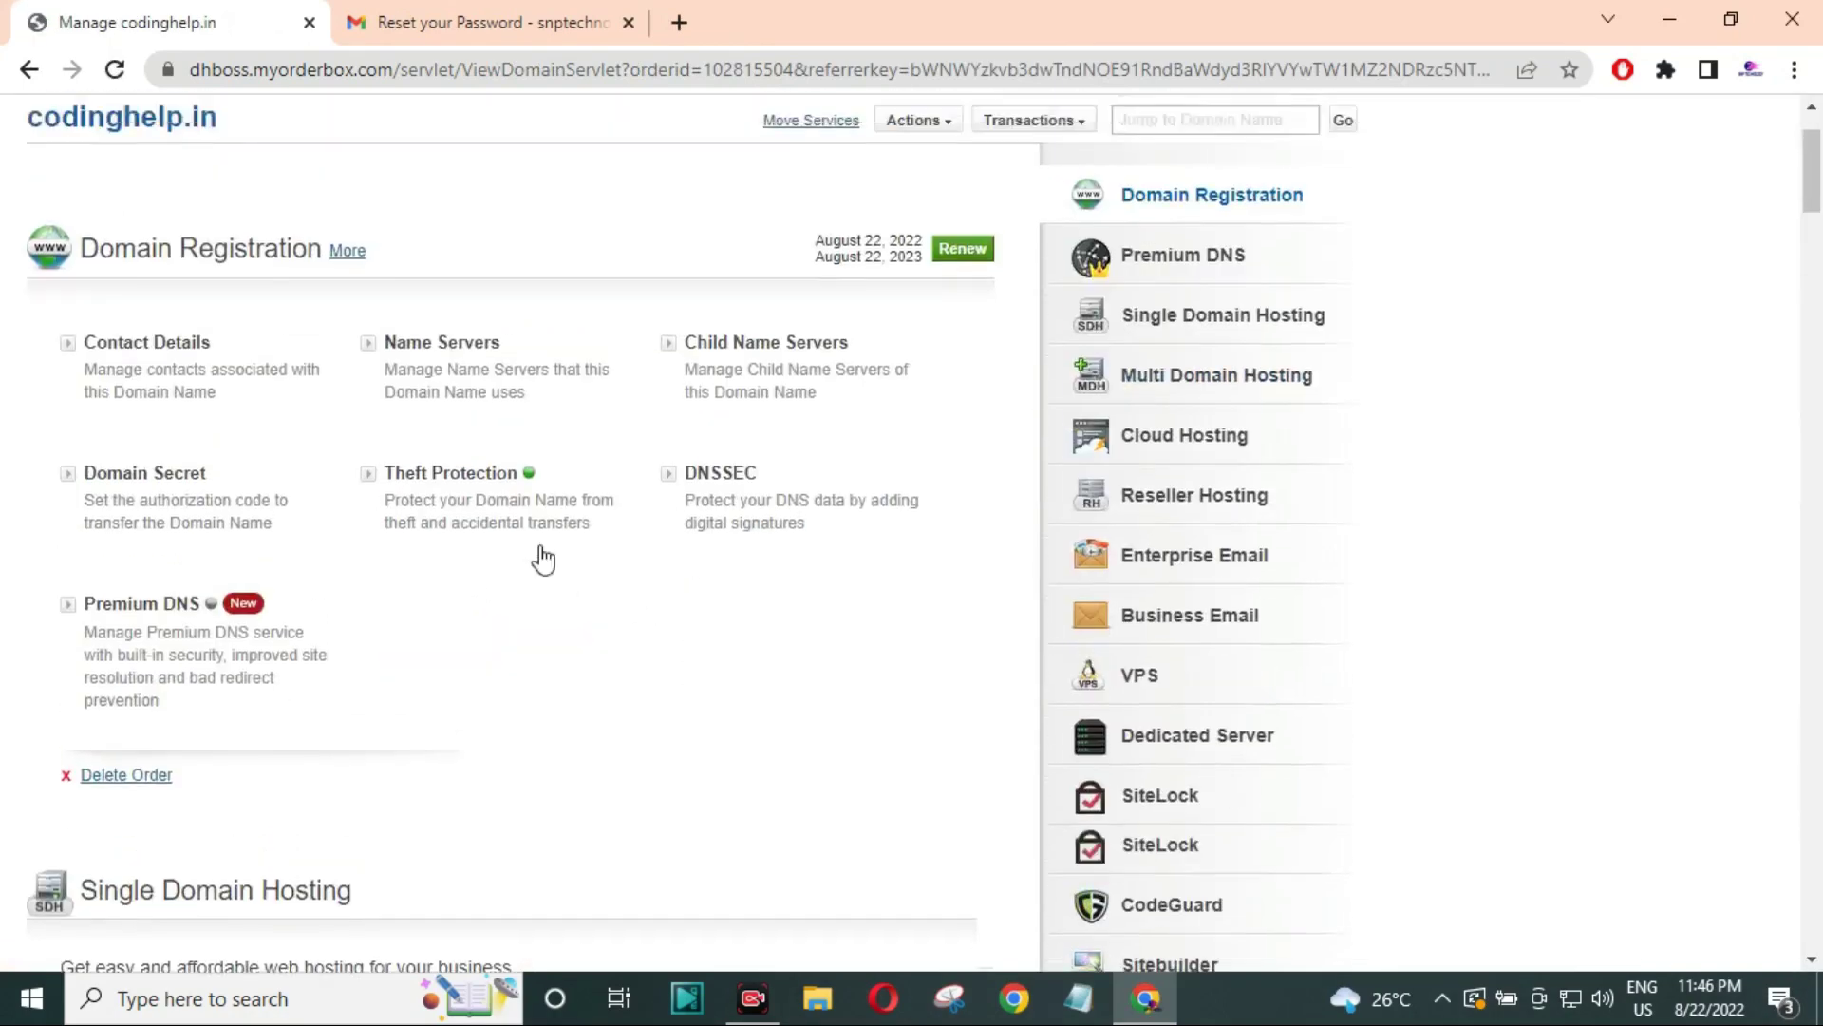
scroll(544, 558, up, 2)
drag(1813, 171, 1813, 940)
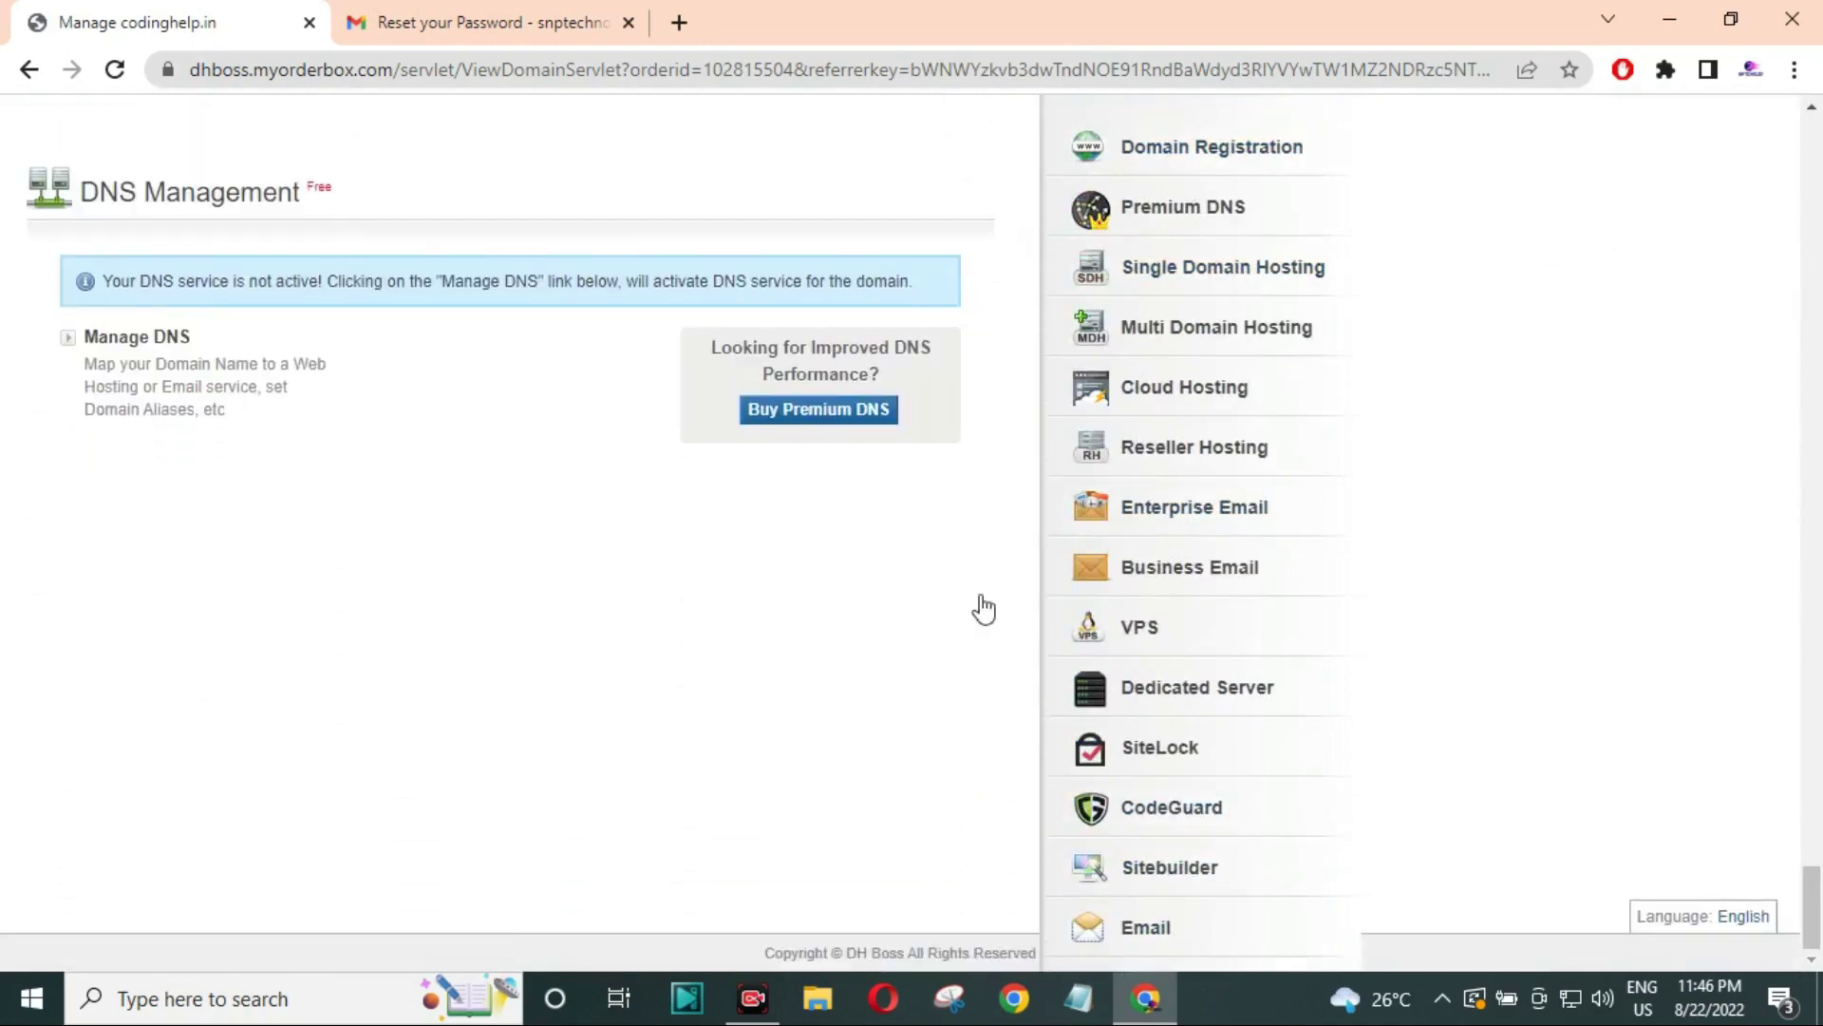
Step: Examine the DNS Management section, view the name servers assigned to codinghelp.in, and close them without changes
triple_click(124, 190)
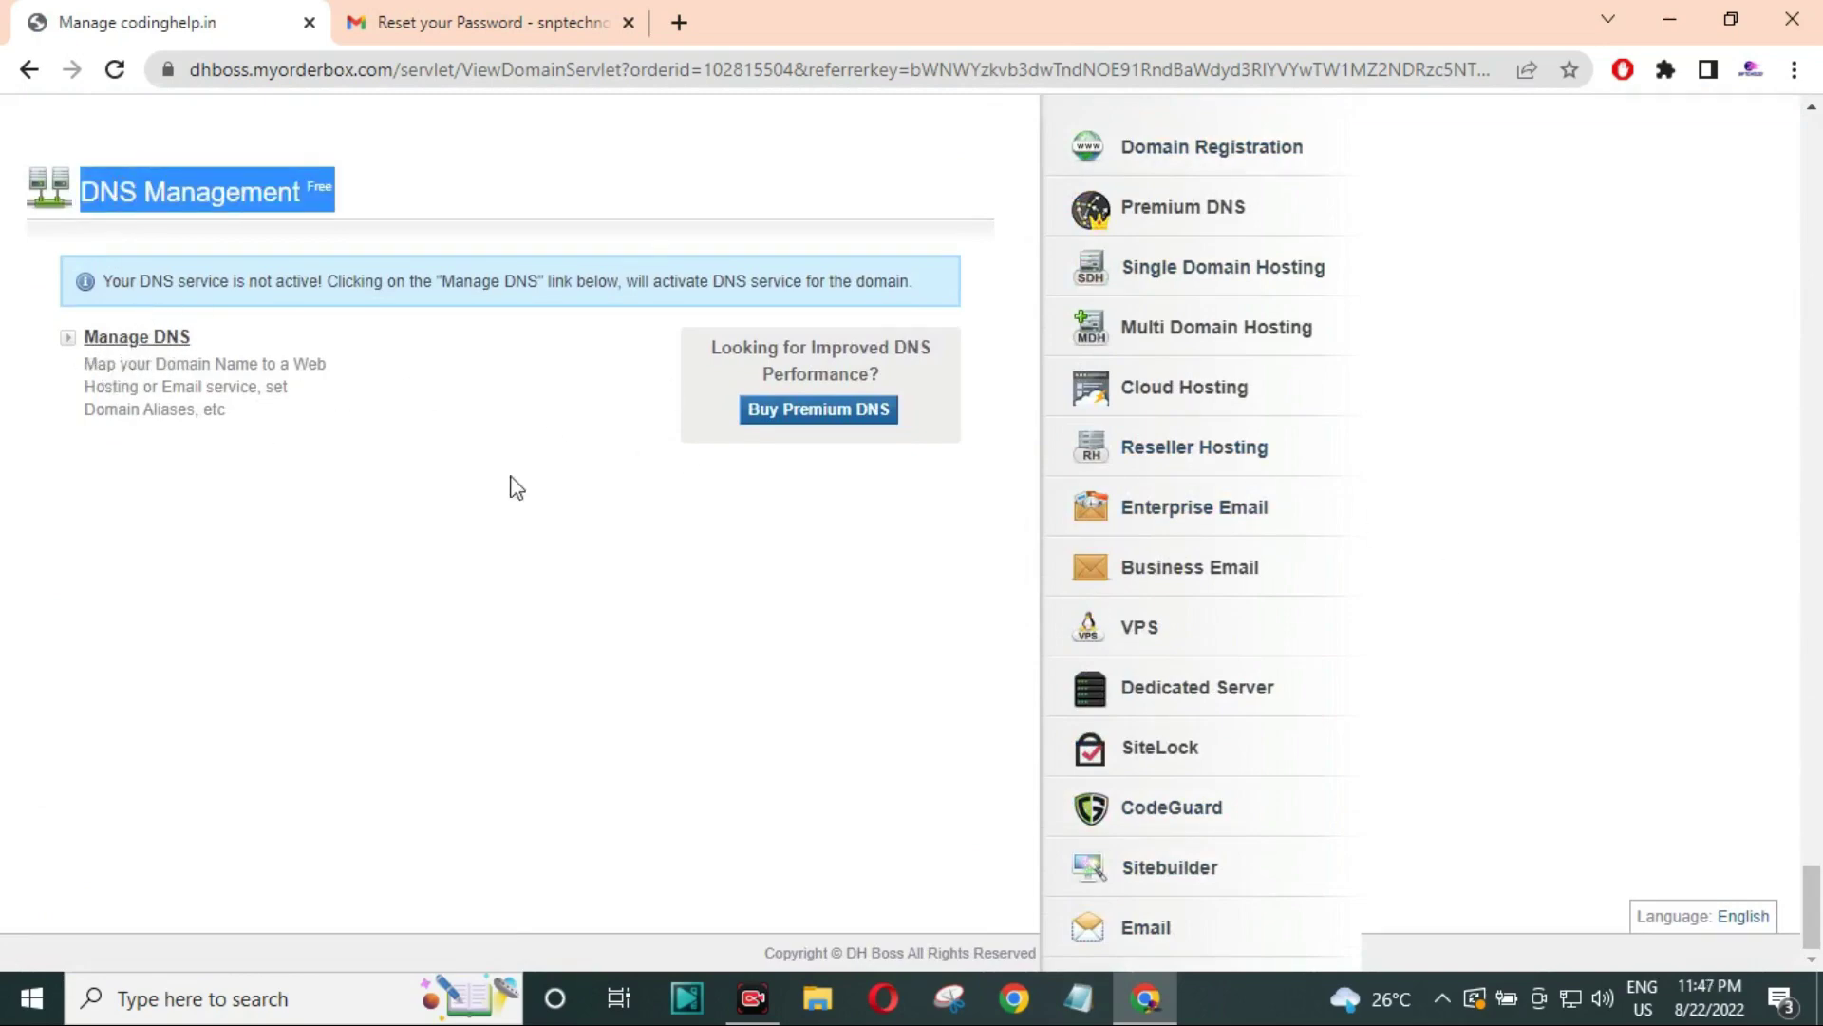
scroll(514, 486, up, 1)
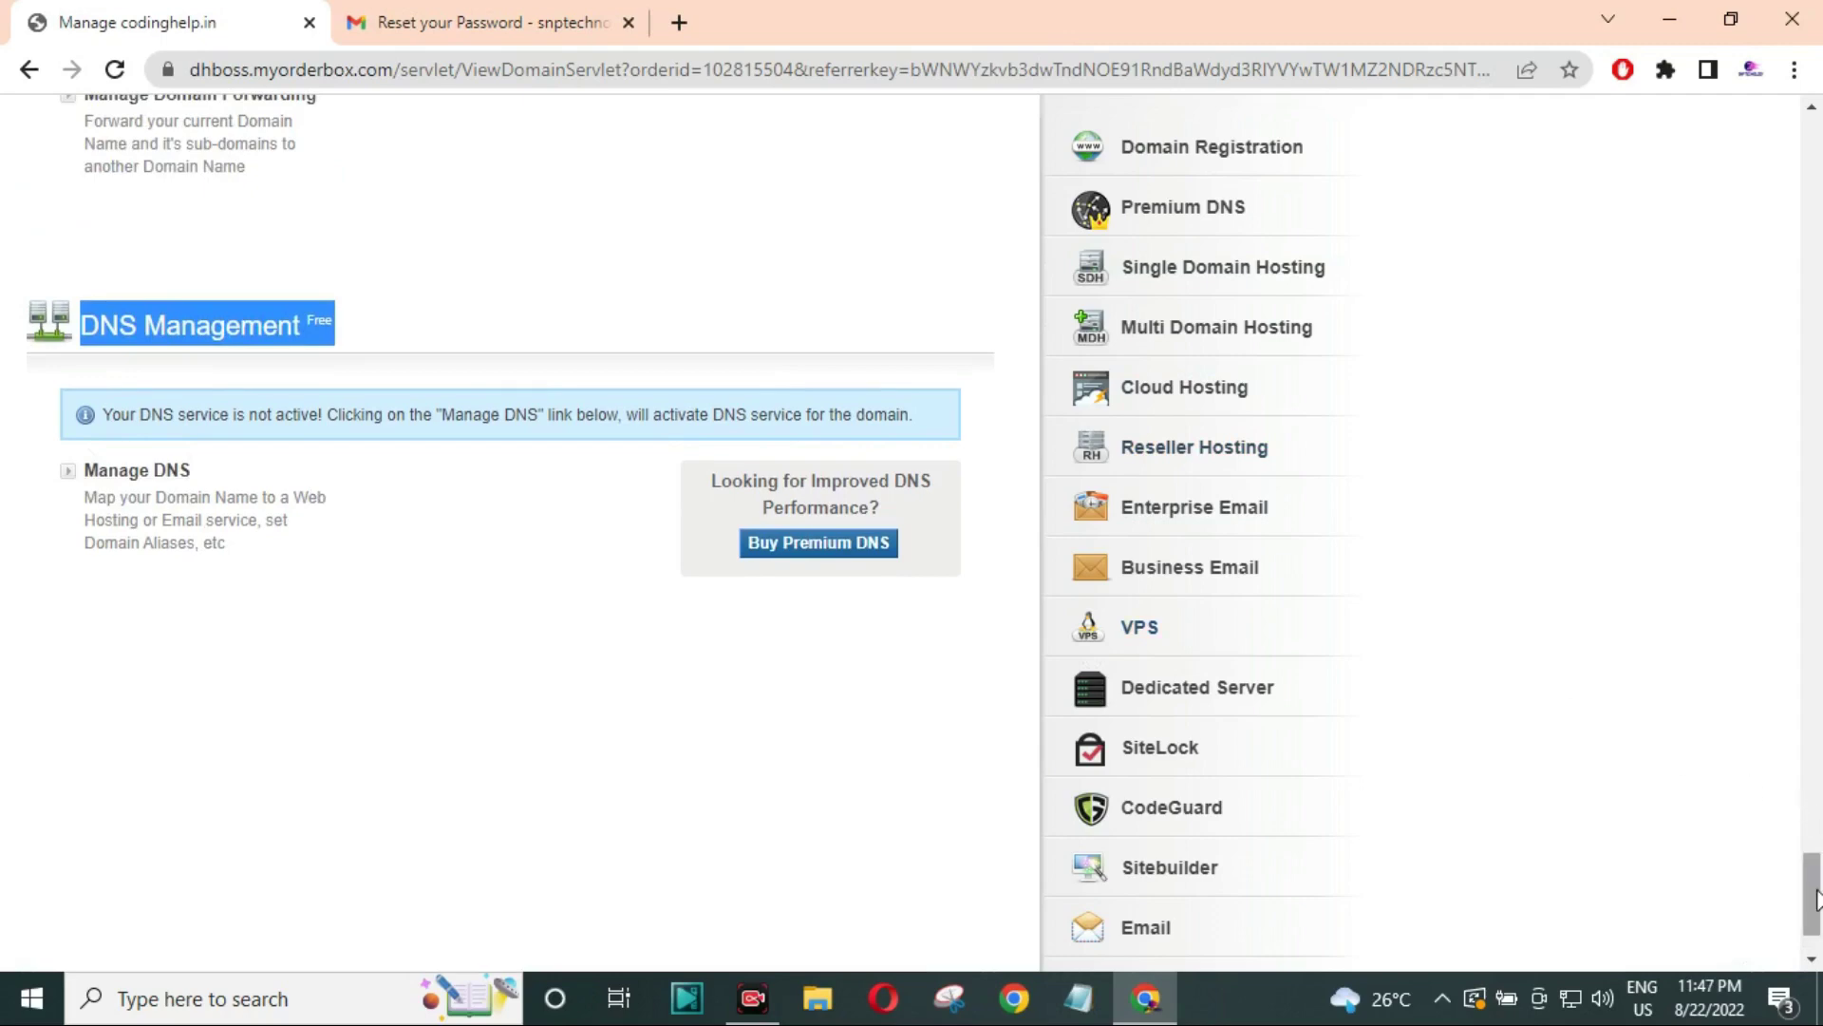
drag(1816, 897, 1814, 161)
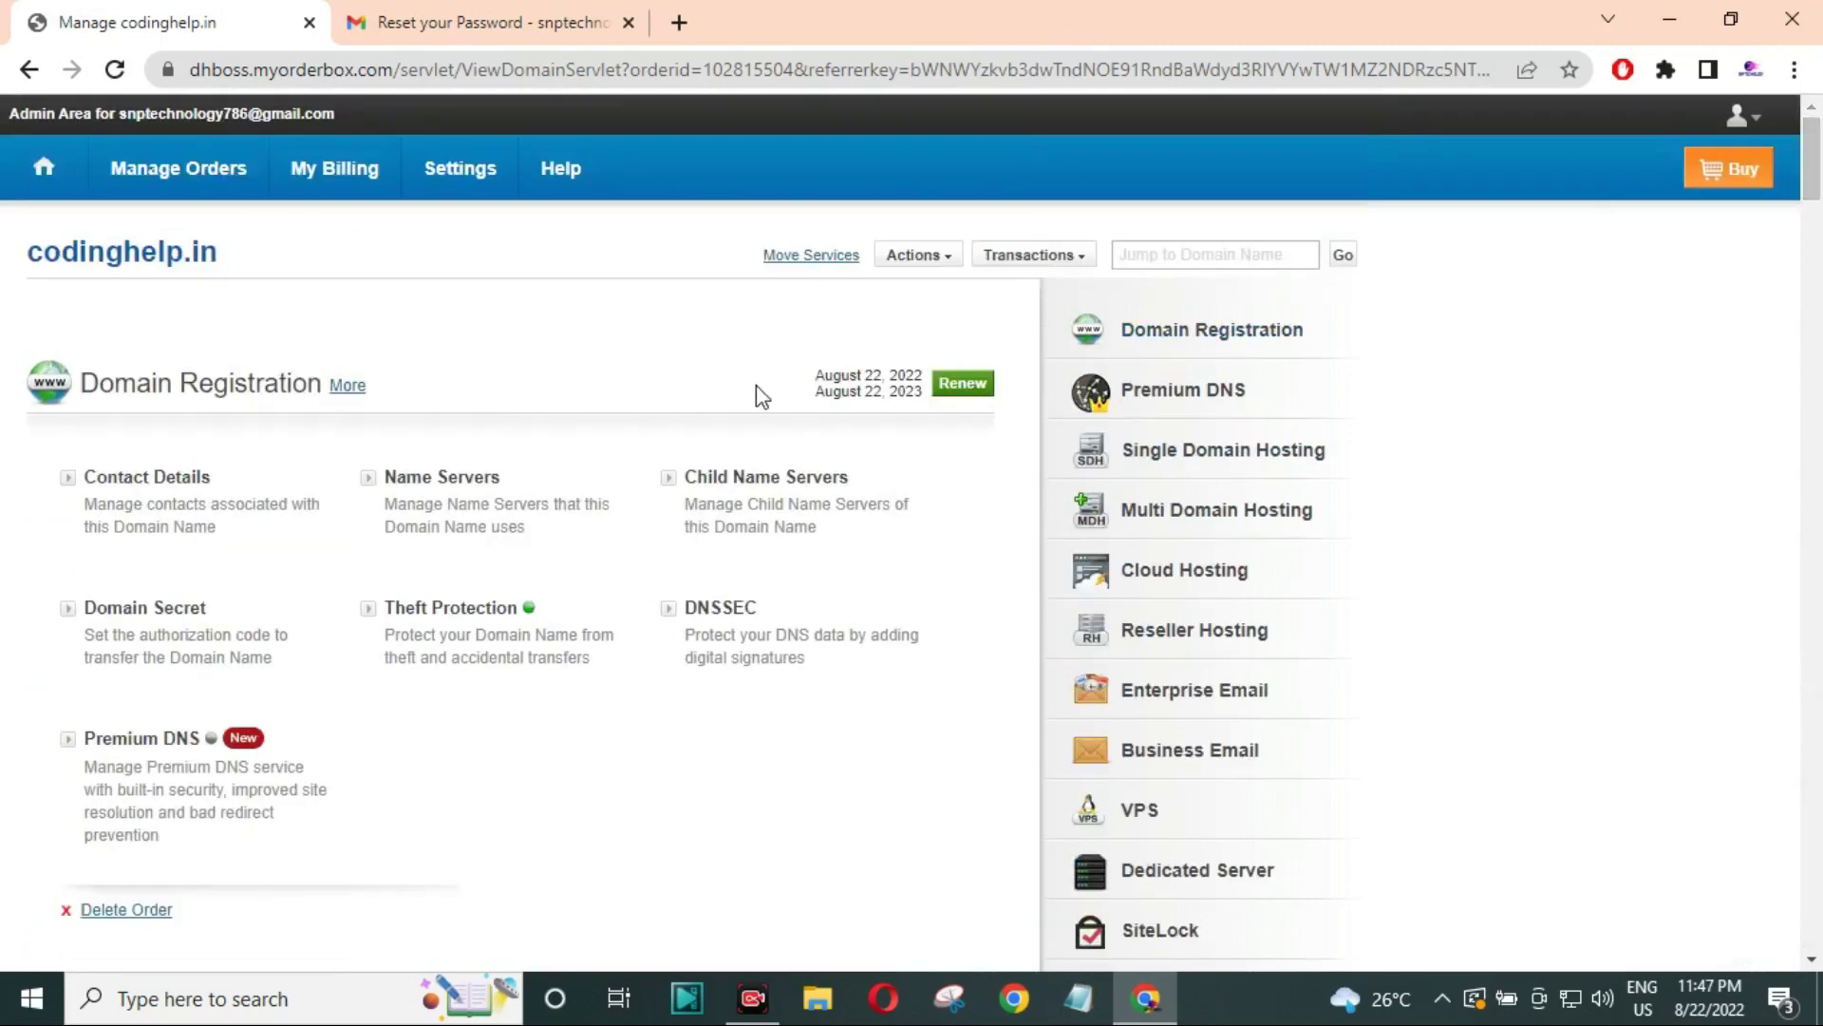
click(433, 479)
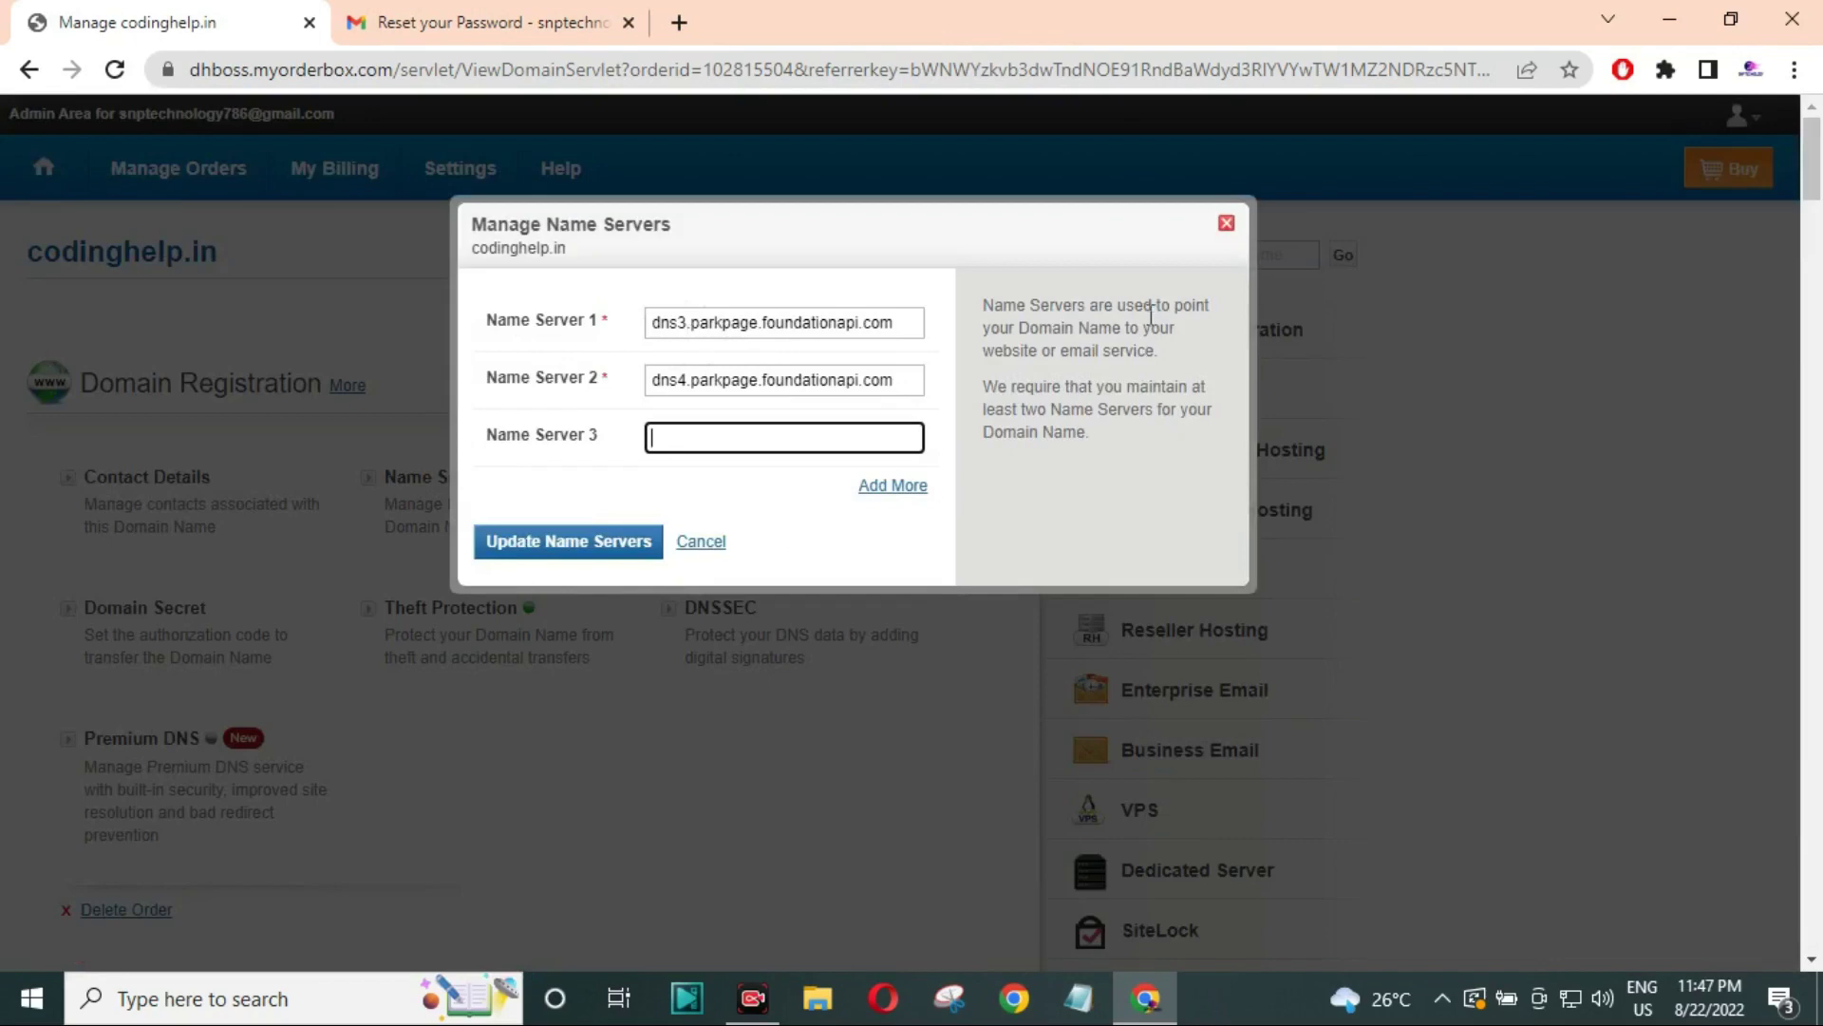
click(1226, 226)
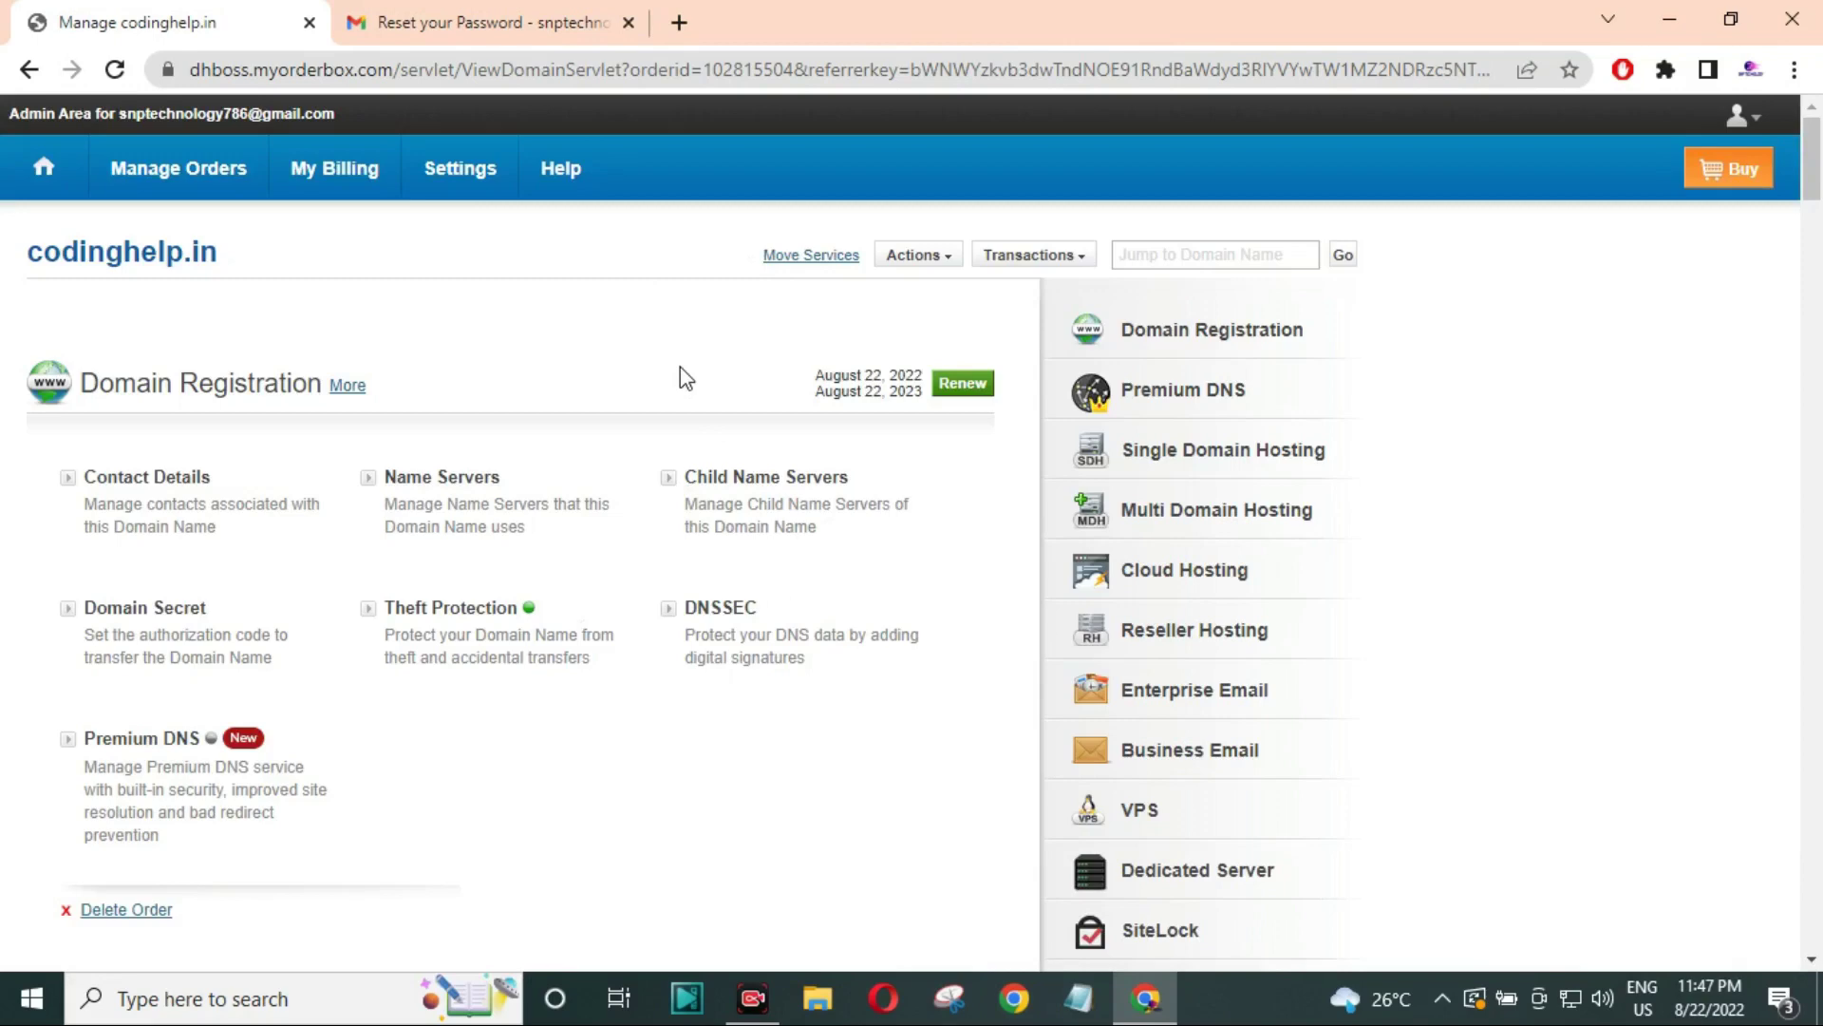
Step: Switch to Gmail, check the inbox for the codinghelp.in registration and payment receipt e-mails, and return to the domain management page
click(523, 17)
click(379, 215)
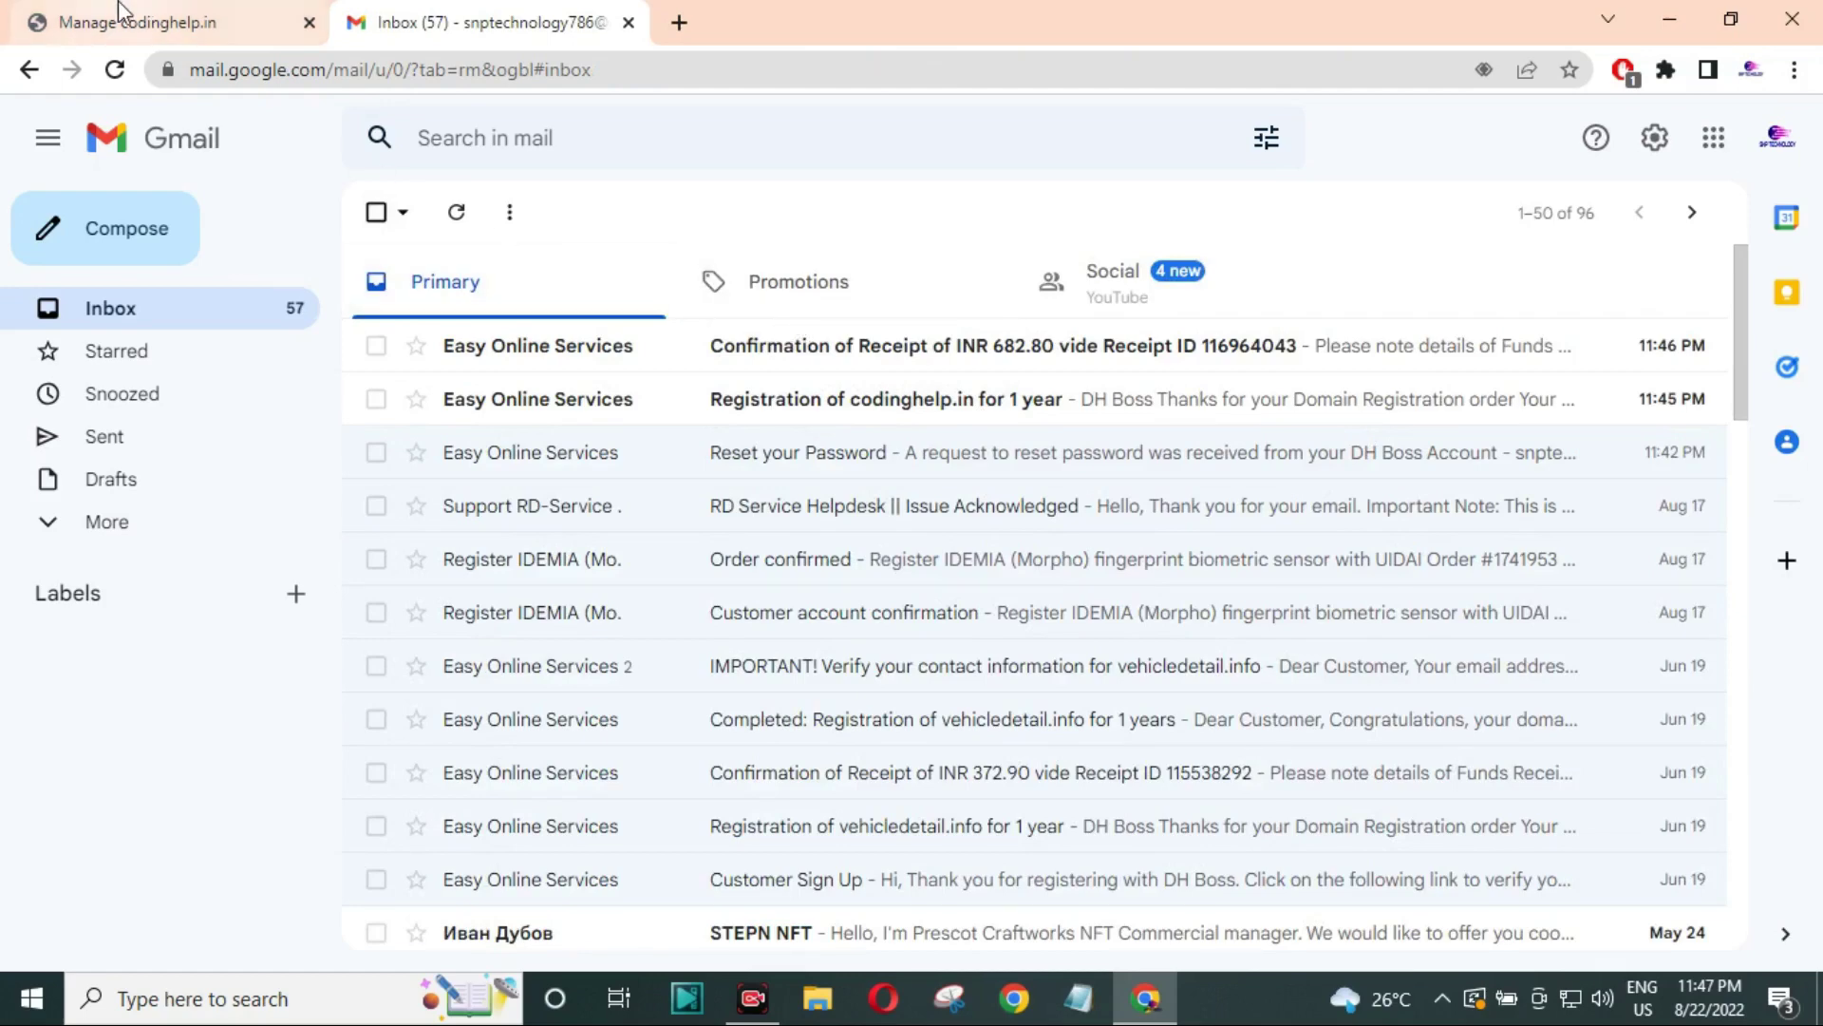
mouse_move(118, 10)
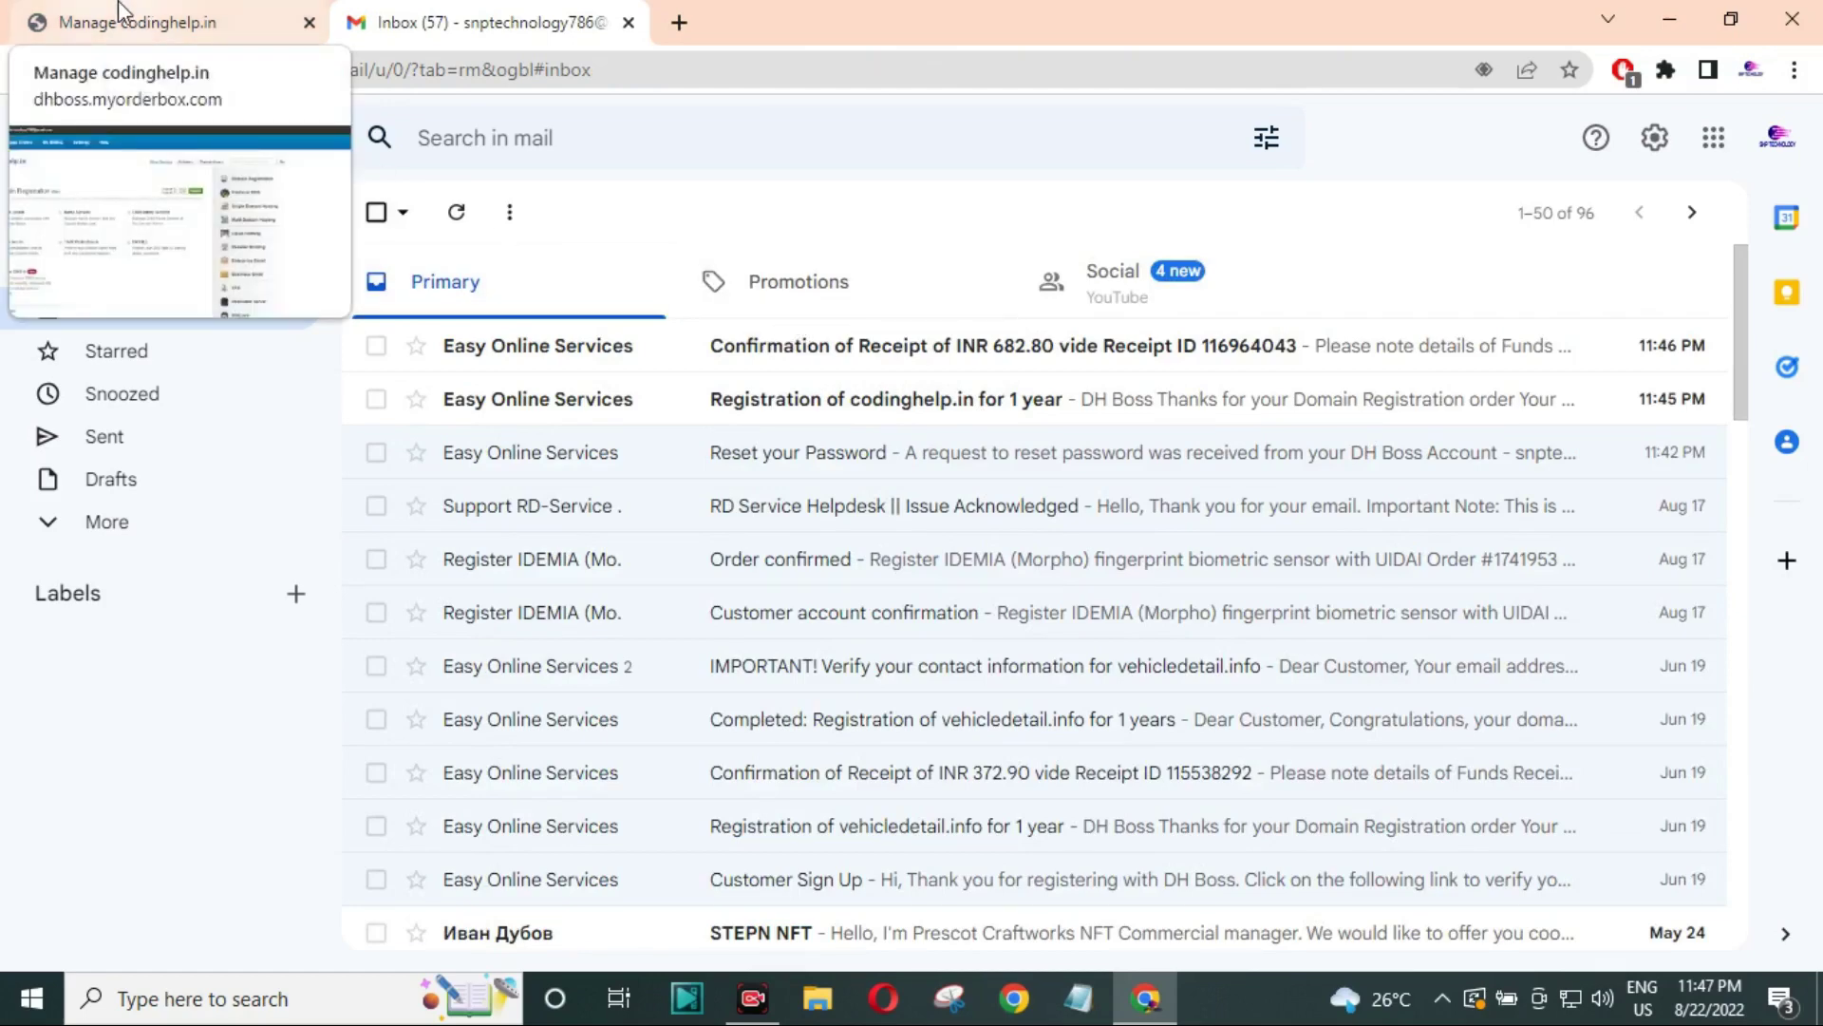
click(119, 10)
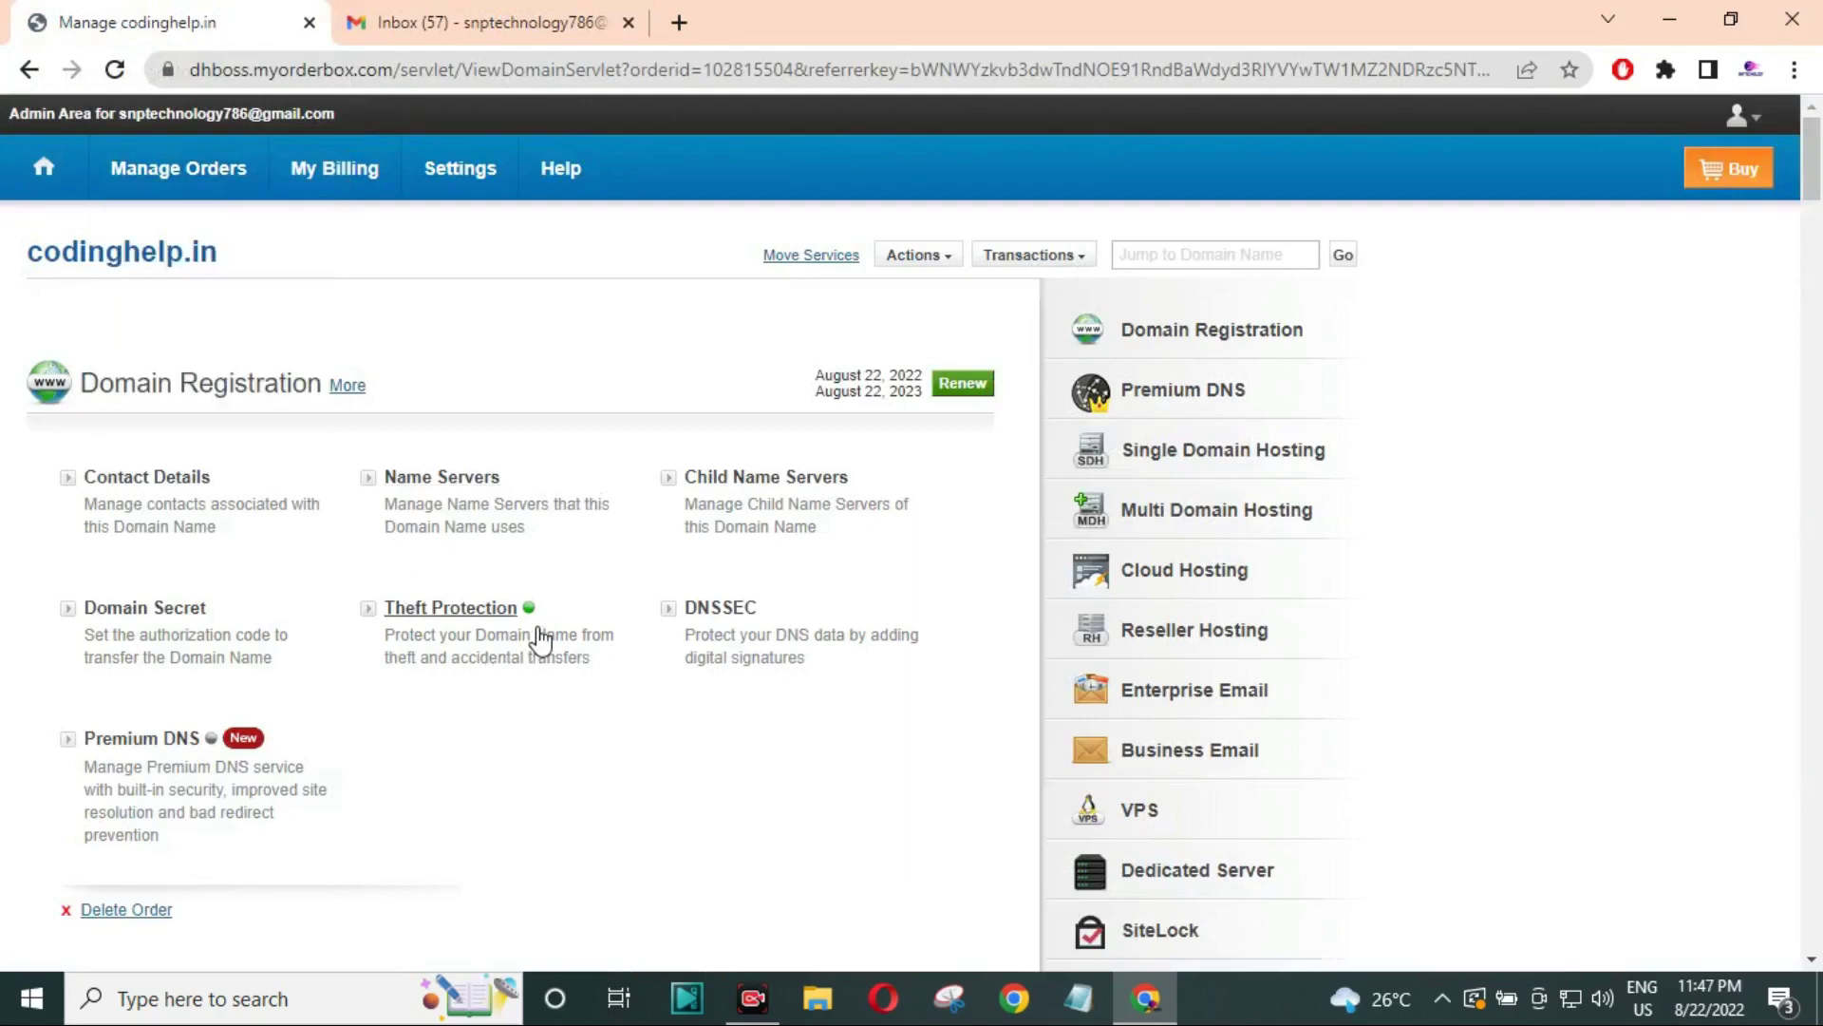